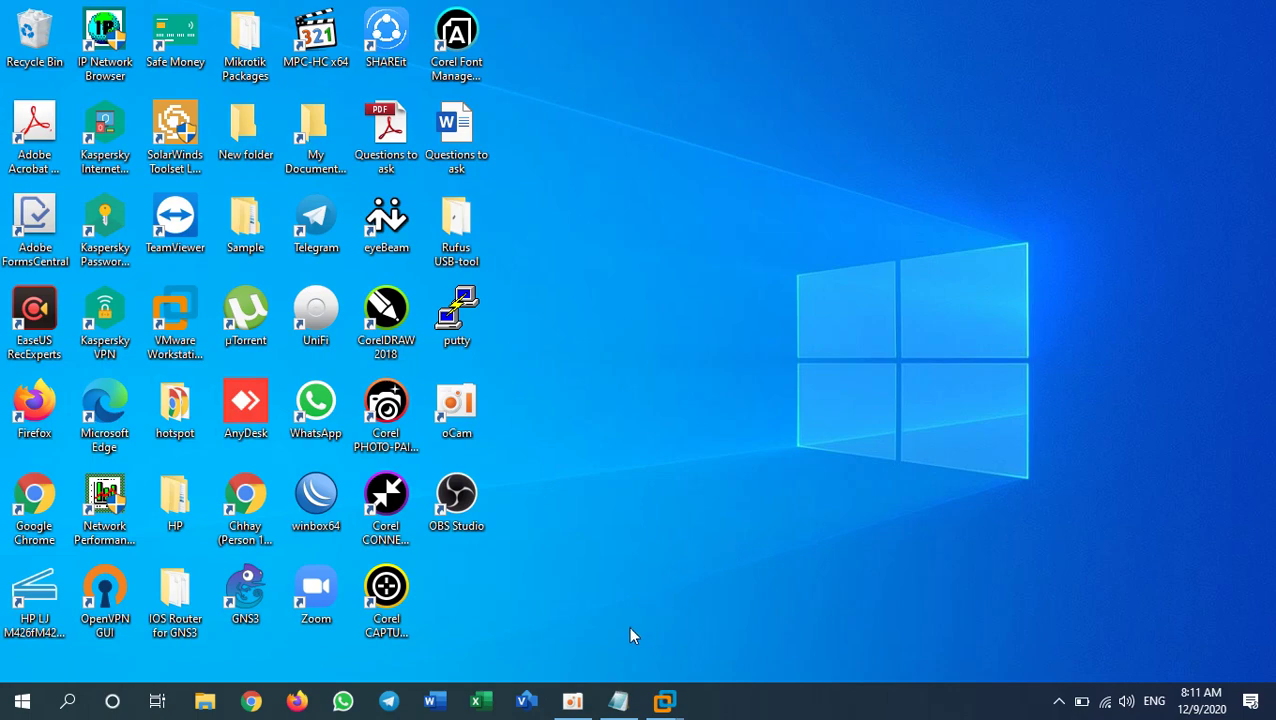
Step: Restore the Untitled Notepad window showing the MikroTik AllowWinbox firewall script
left_click(618, 700)
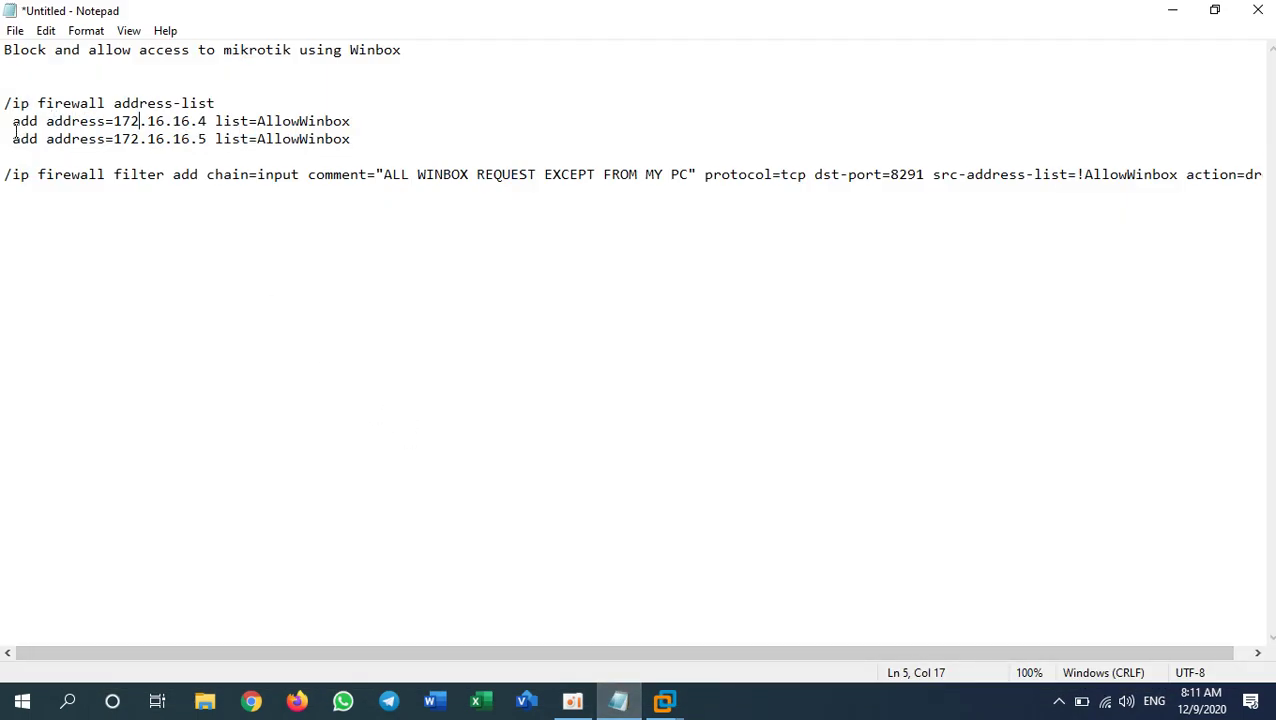
Step: Highlight the two AllowWinbox address-list lines for 172.16.16.4 and 172.16.16.5
left_click_drag(13, 122, 356, 139)
left_click(205, 121)
left_click(180, 121)
left_click(197, 121)
left_click(198, 139)
left_click_drag(6, 121, 359, 138)
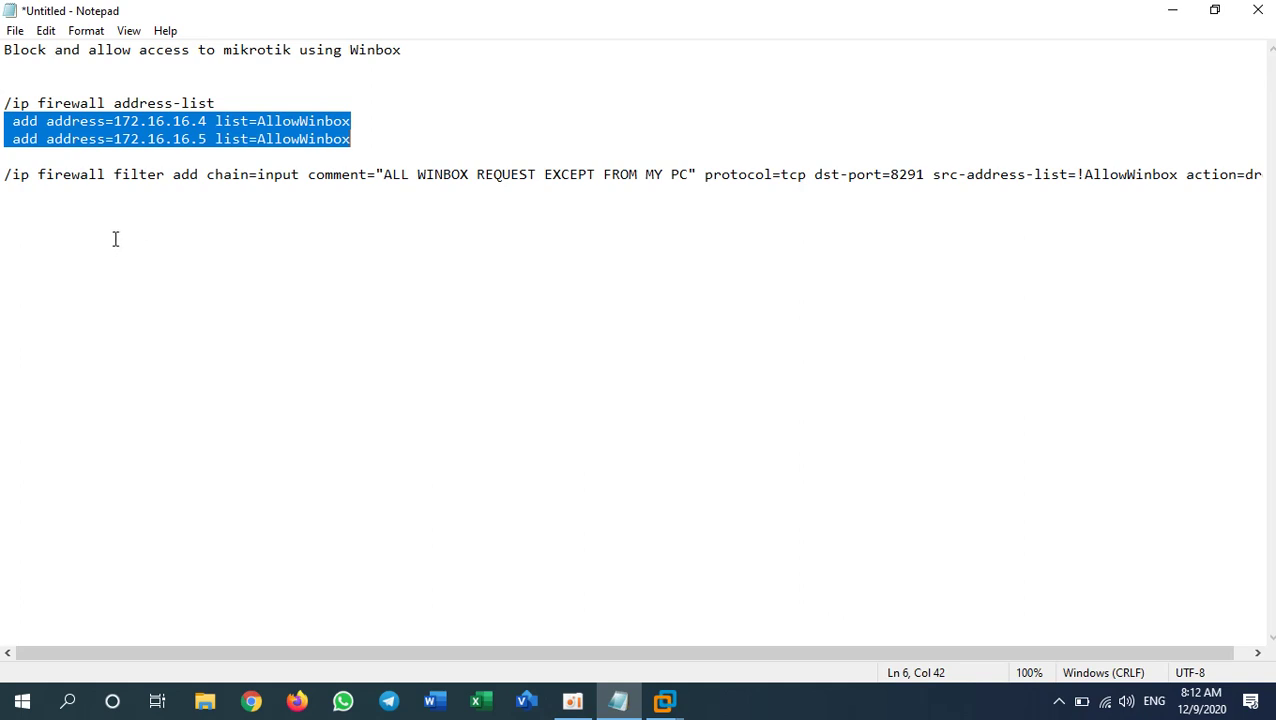
left_click(46, 74)
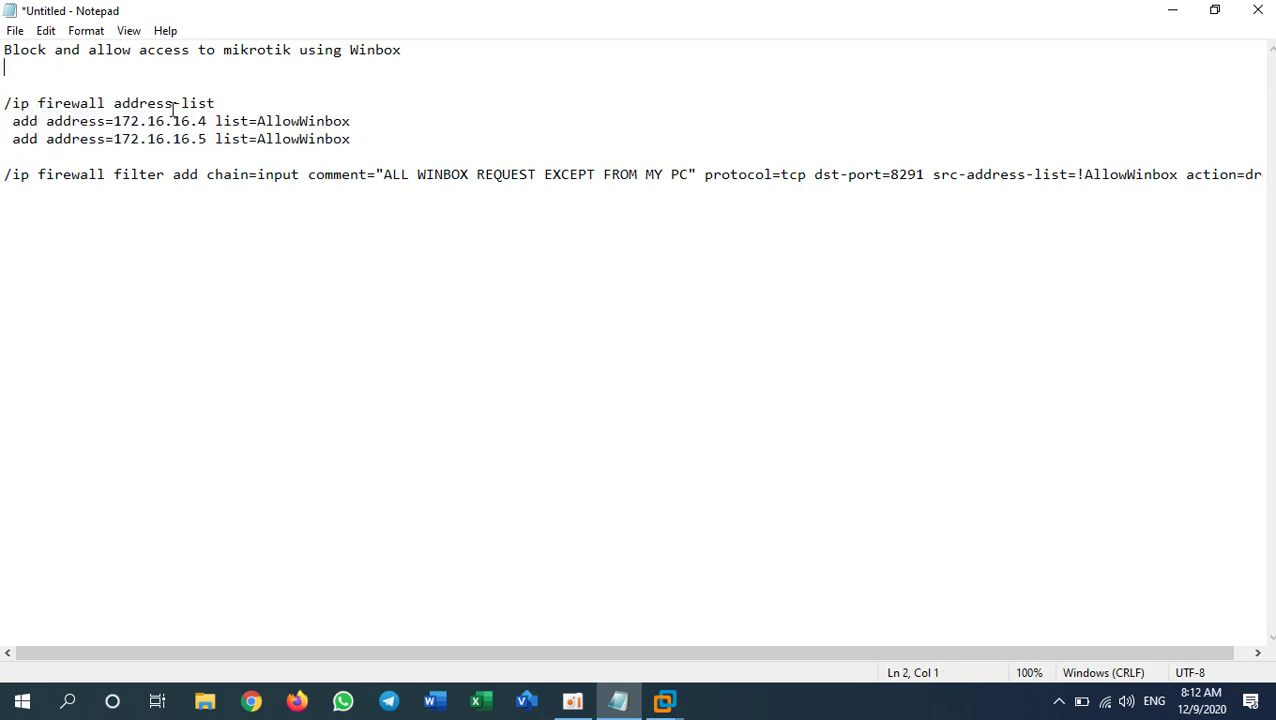
left_click_drag(215, 104, 72, 104)
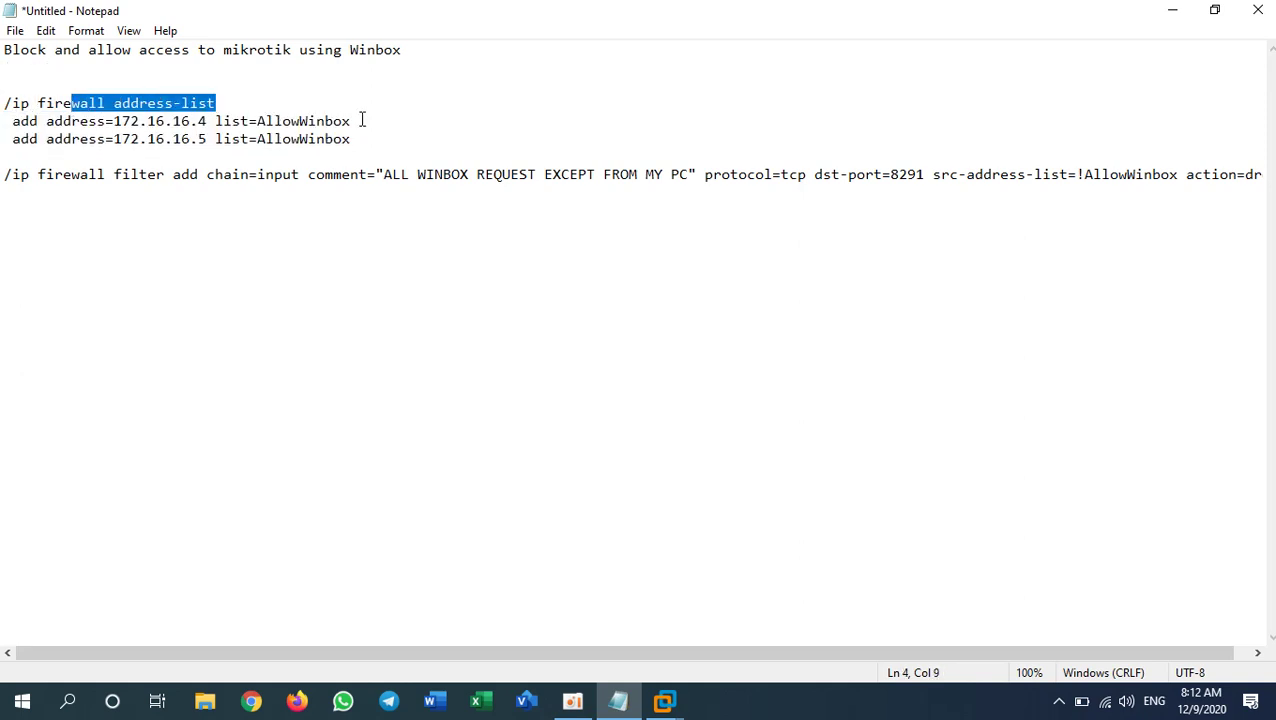
left_click_drag(362, 139, 3, 96)
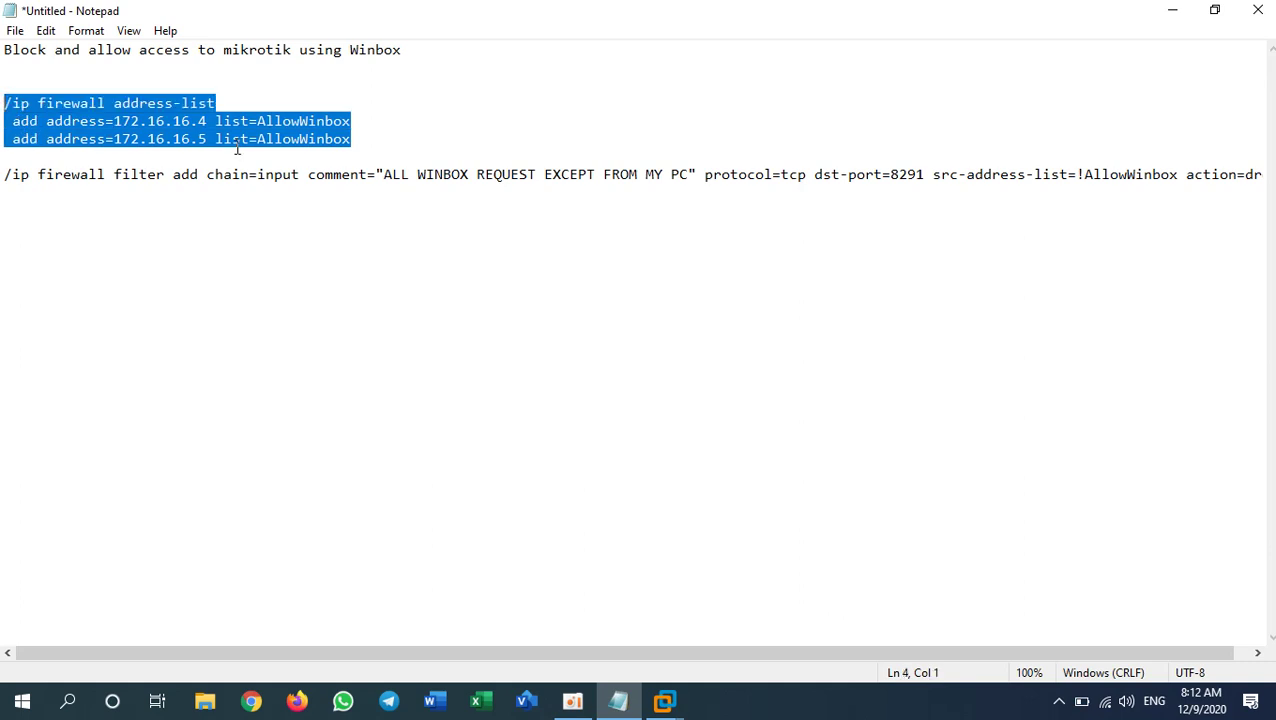
left_click(198, 121)
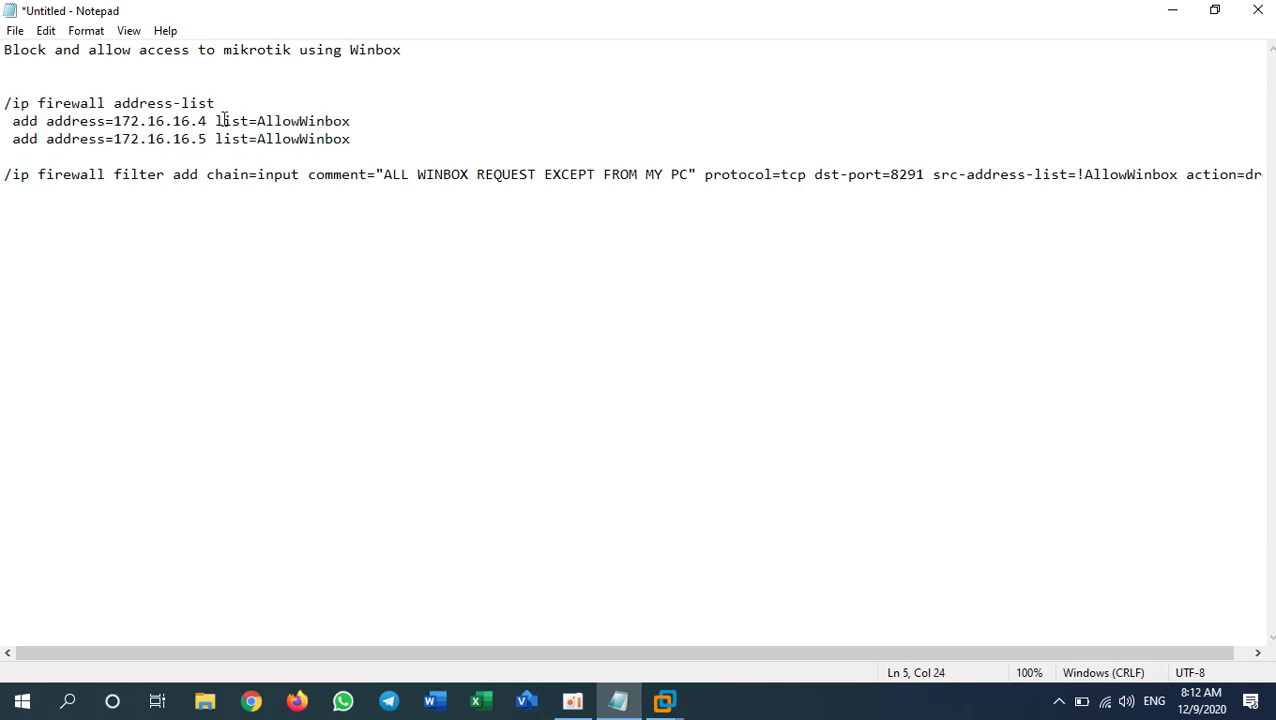
left_click_drag(367, 141, 3, 101)
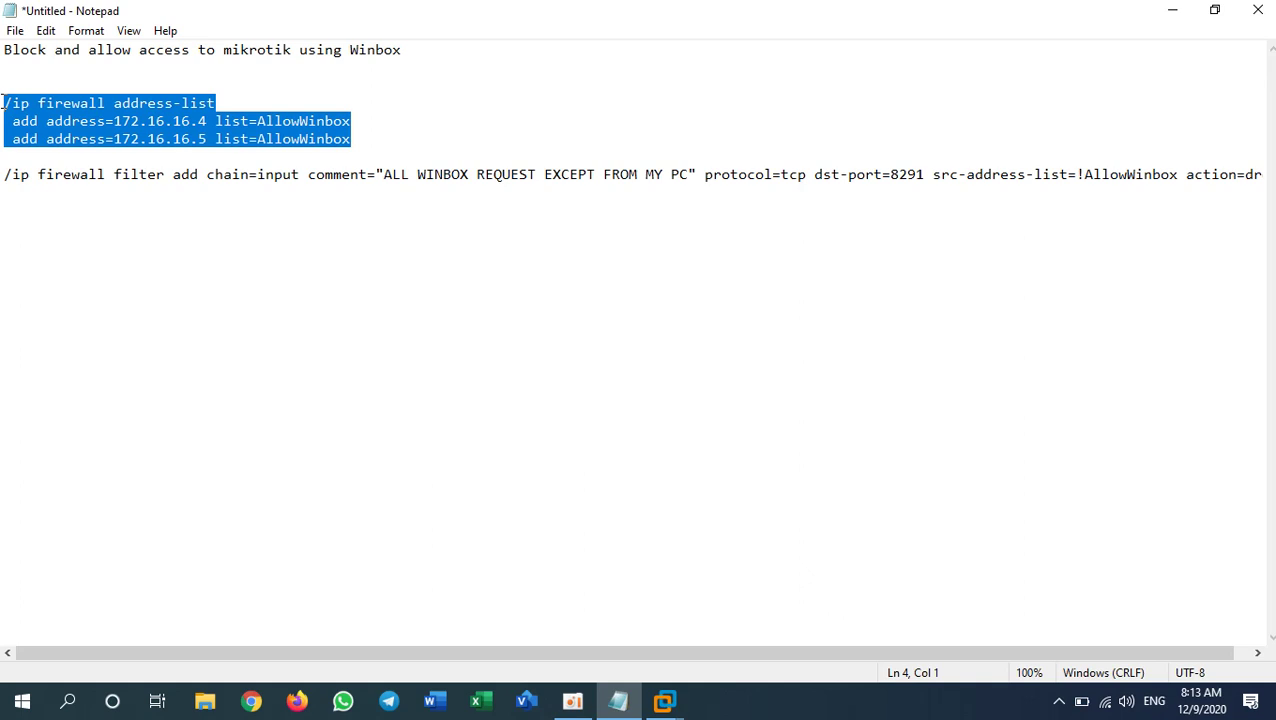
Step: Start WinBox from the desktop and connect to the router at 172.16.16.1
left_click(1172, 10)
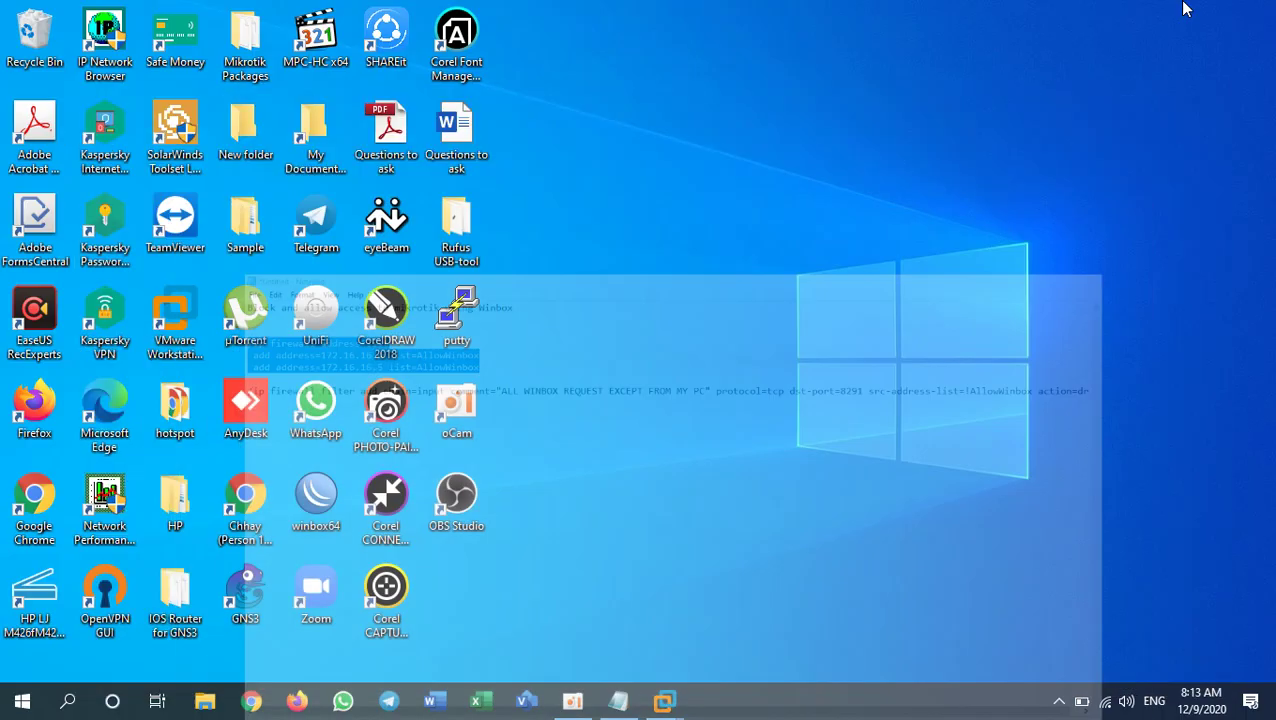
double_click(316, 495)
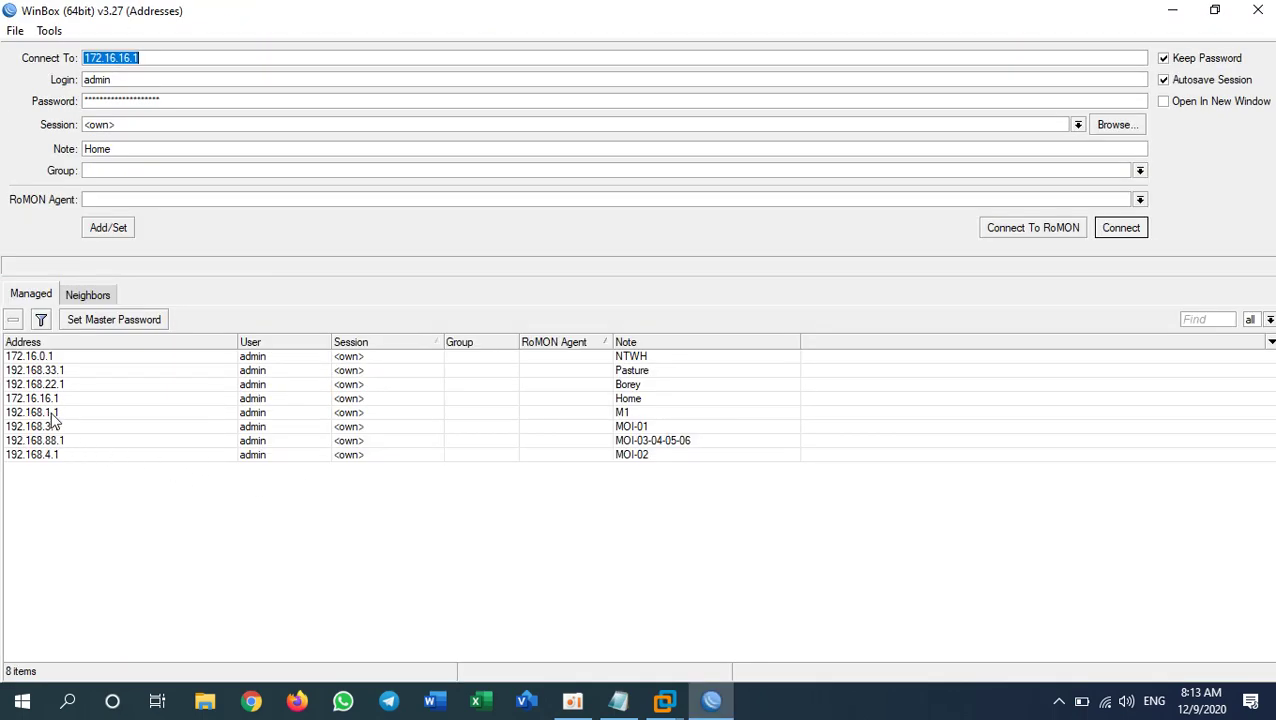
double_click(43, 400)
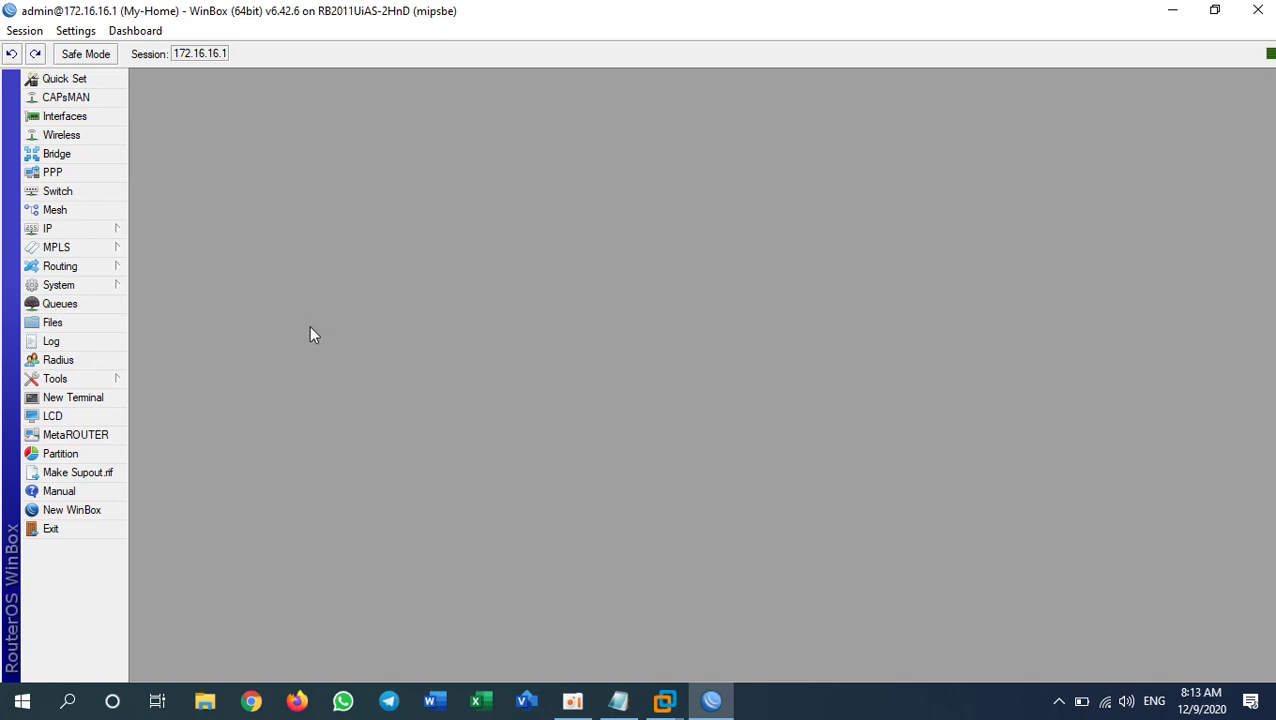
Step: Delete the old AllowWinbox 172.16.16.4 entry from the firewall address lists, then return to Notepad
left_click(72, 230)
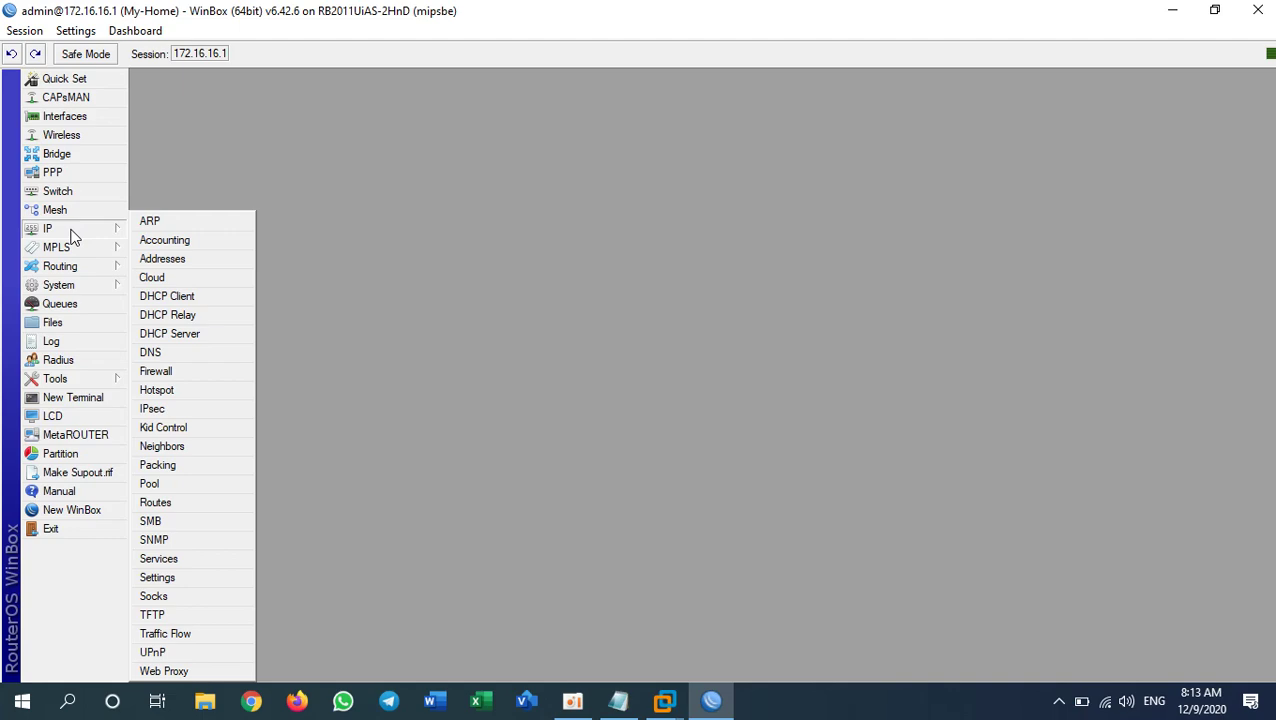
left_click(172, 375)
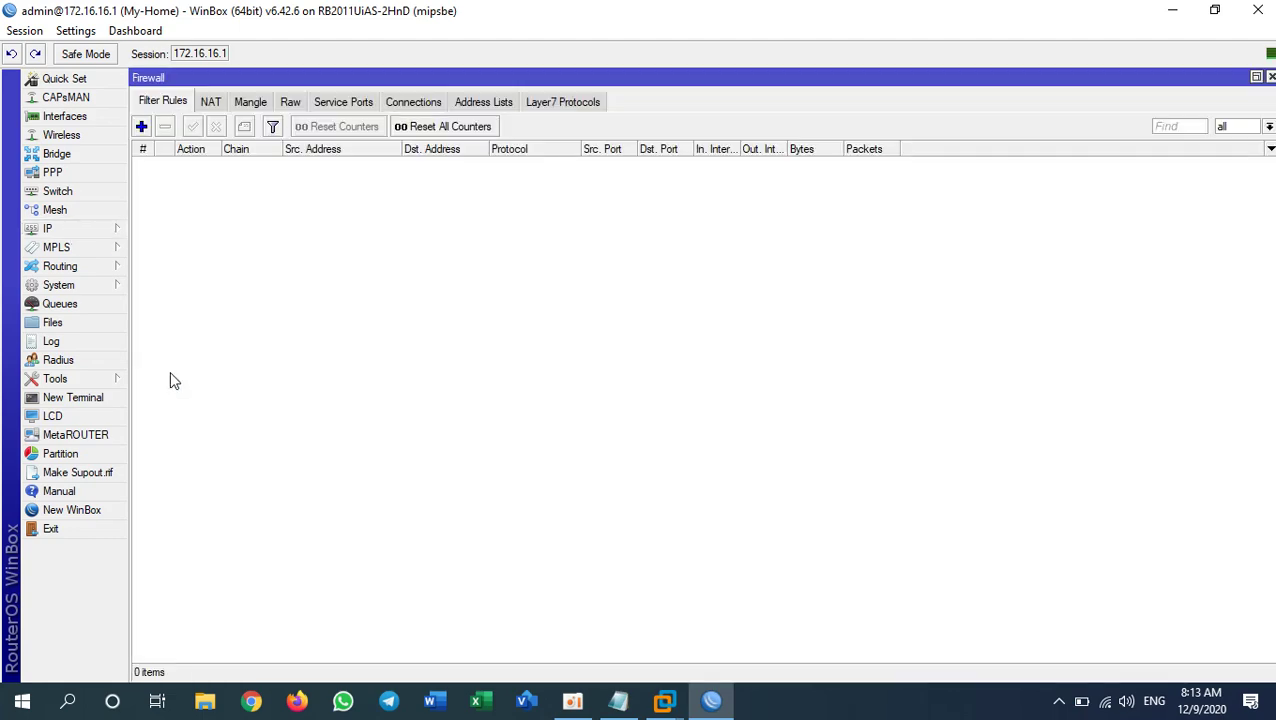
left_click(479, 102)
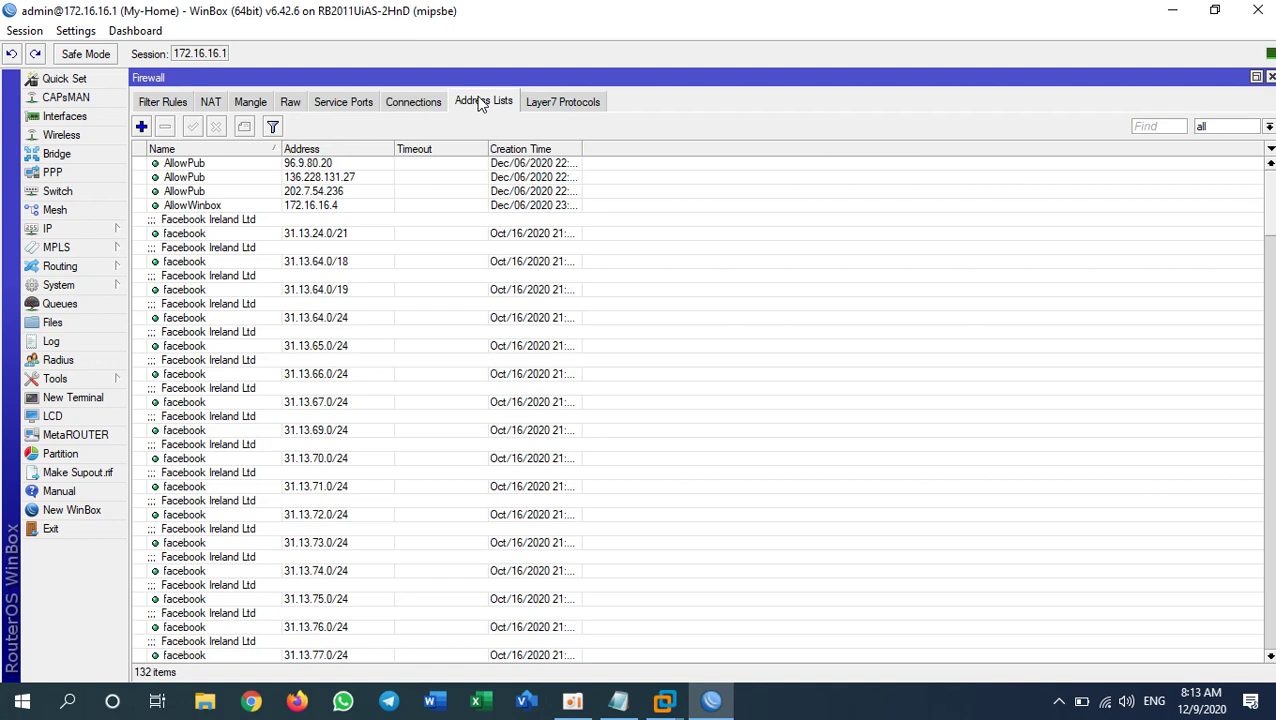
left_click(310, 210)
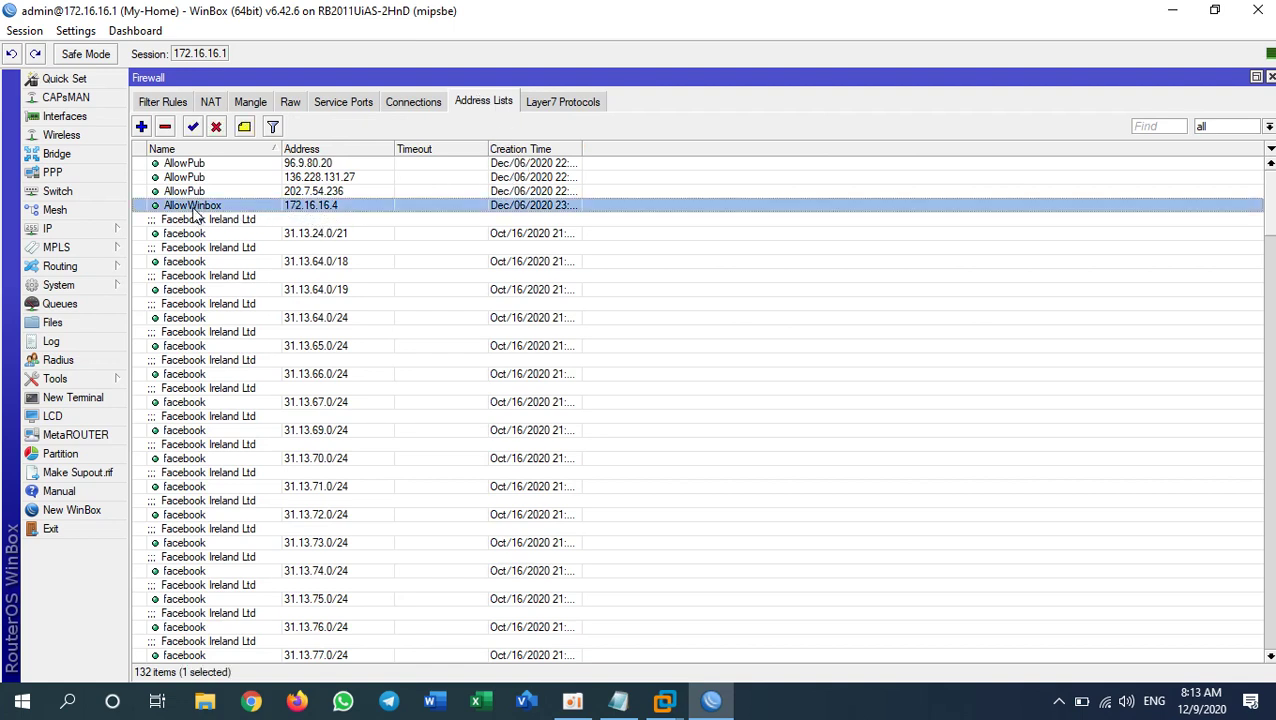
left_click(165, 127)
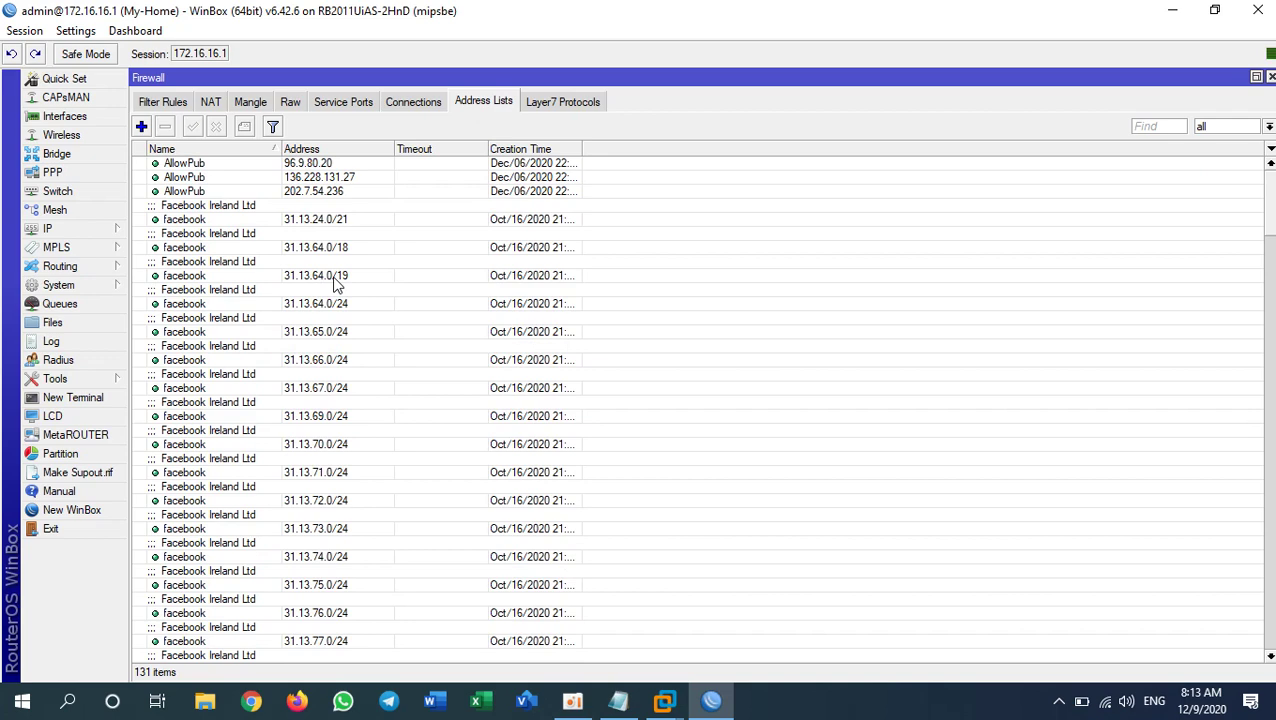
key("alt+Tab")
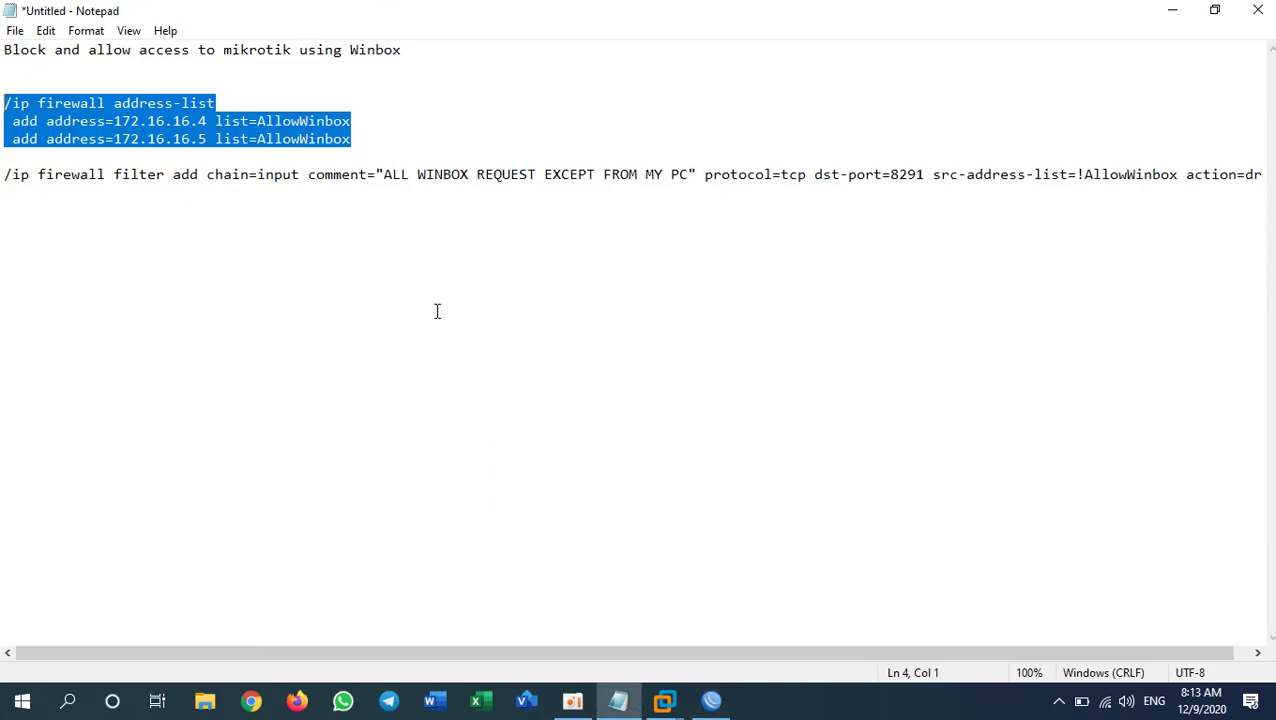
Step: Add a new firewall address-list entry with address 172.16.16.4
left_click(147, 121)
left_click(257, 121)
left_click_drag(257, 121, 352, 121)
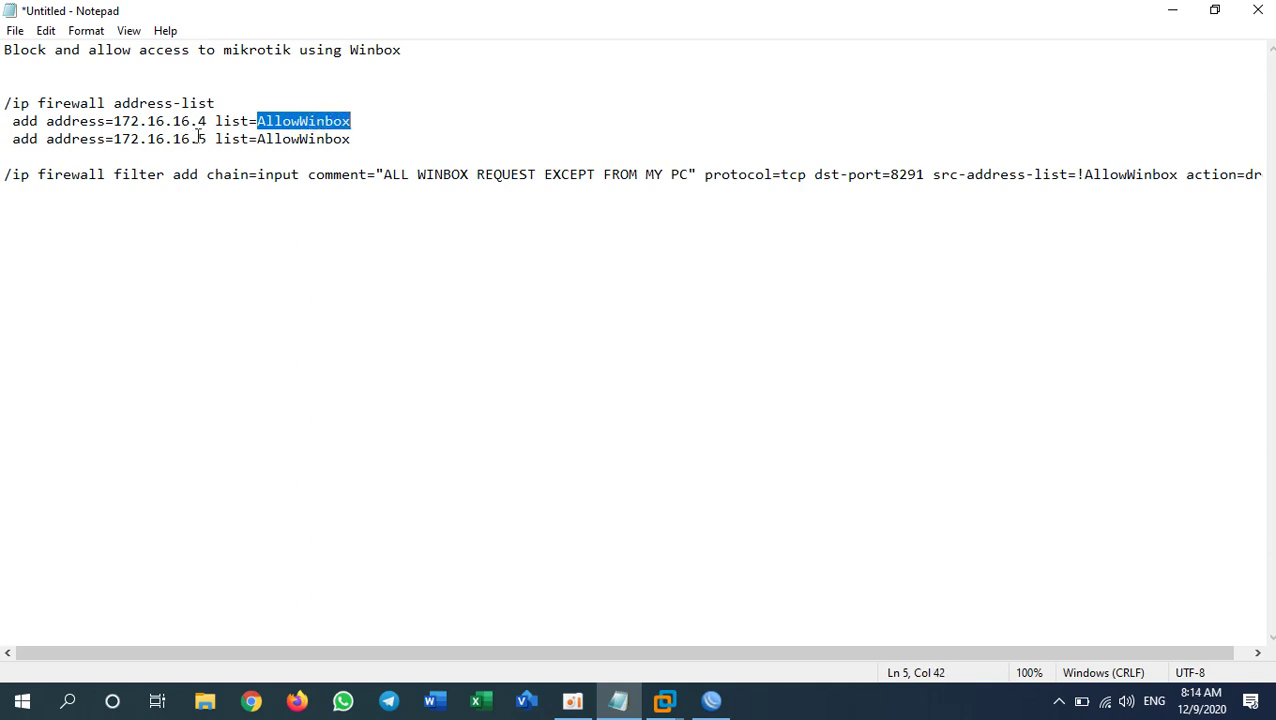
left_click_drag(207, 121, 113, 121)
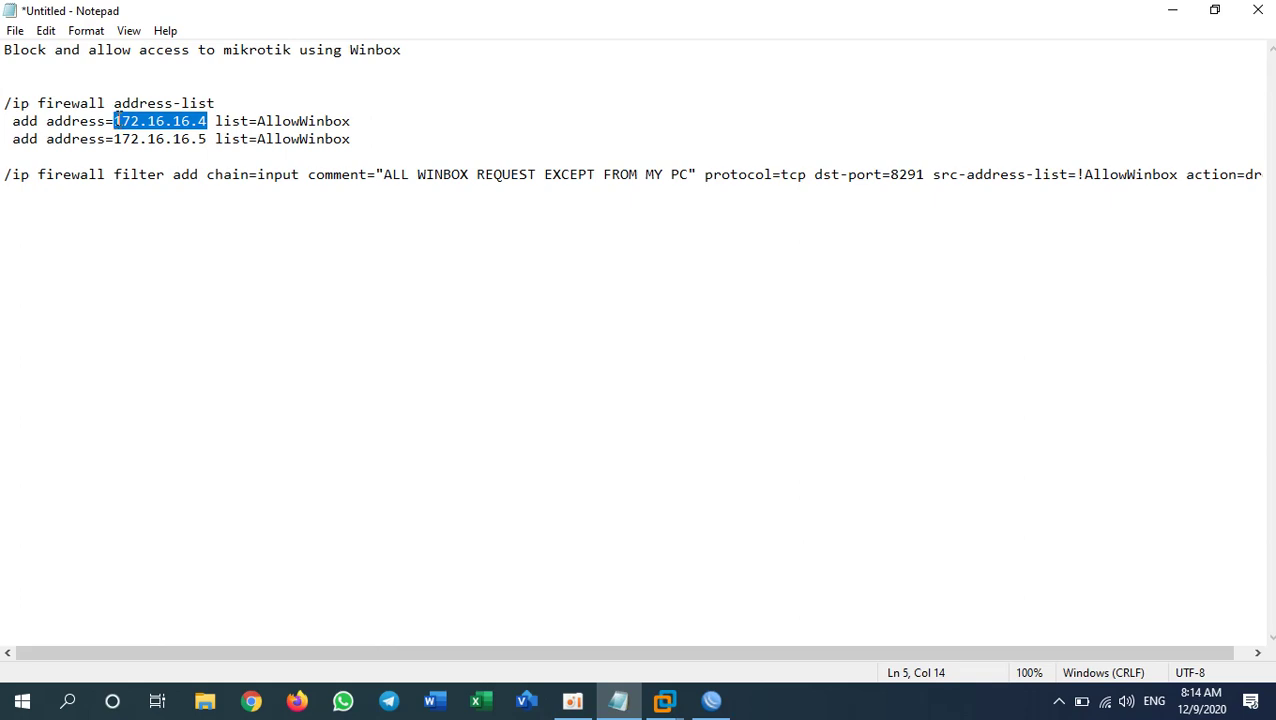
key("alt+Tab")
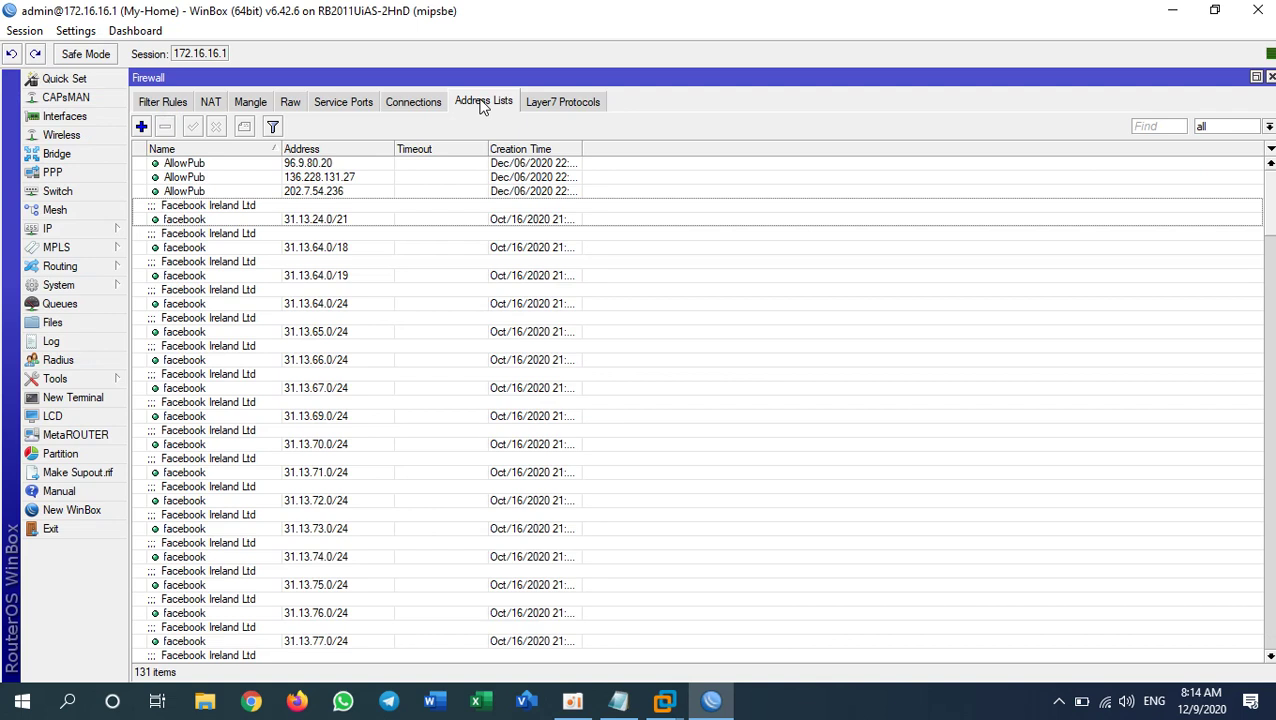
left_click(141, 127)
left_click(677, 316)
type("172.16.16.4")
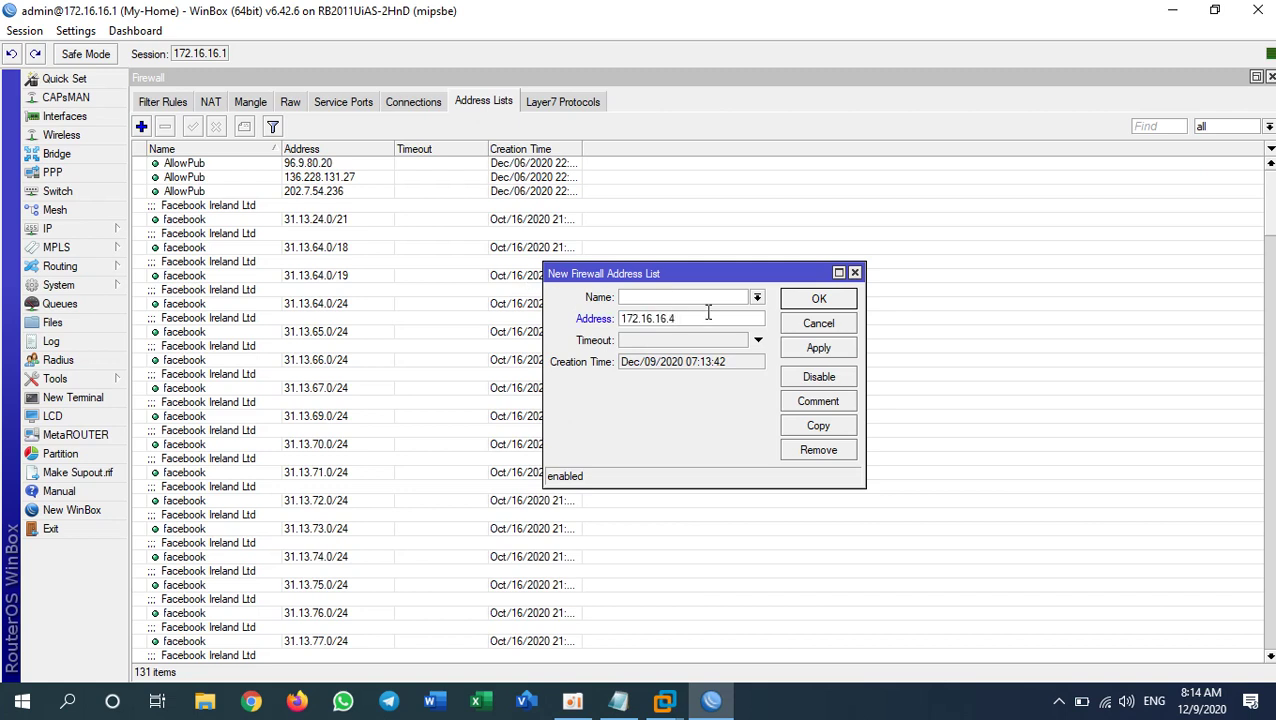
Step: Paste the list name AllowWinbox from the notes into the new entry and save it
key("alt+Tab")
left_click_drag(351, 121, 258, 121)
key("ctrl+c")
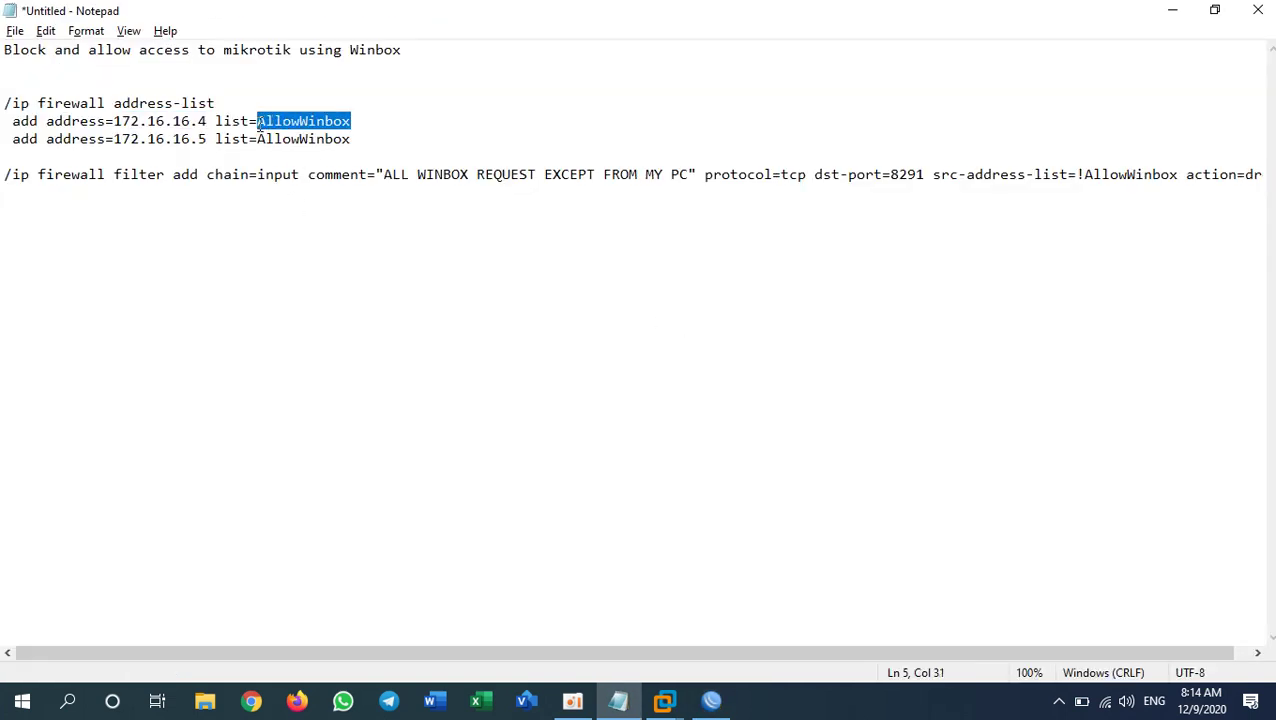
key("alt+Tab")
key("ctrl+v")
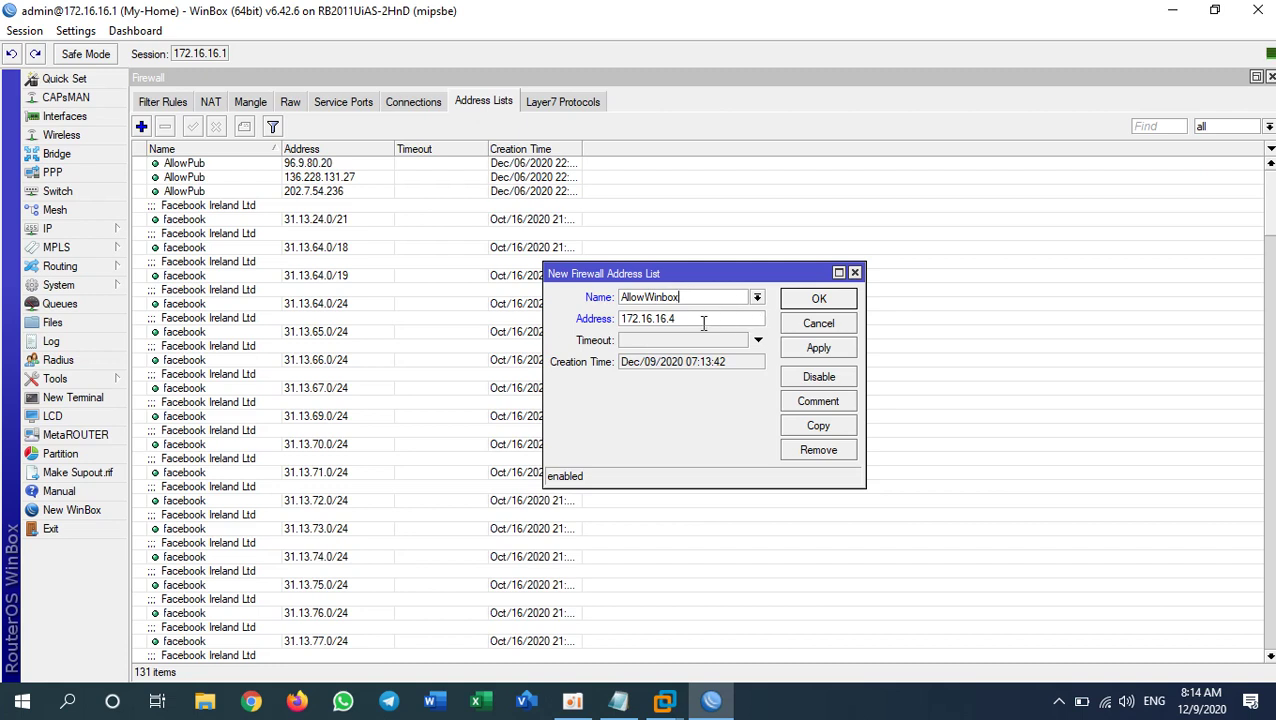
left_click(829, 350)
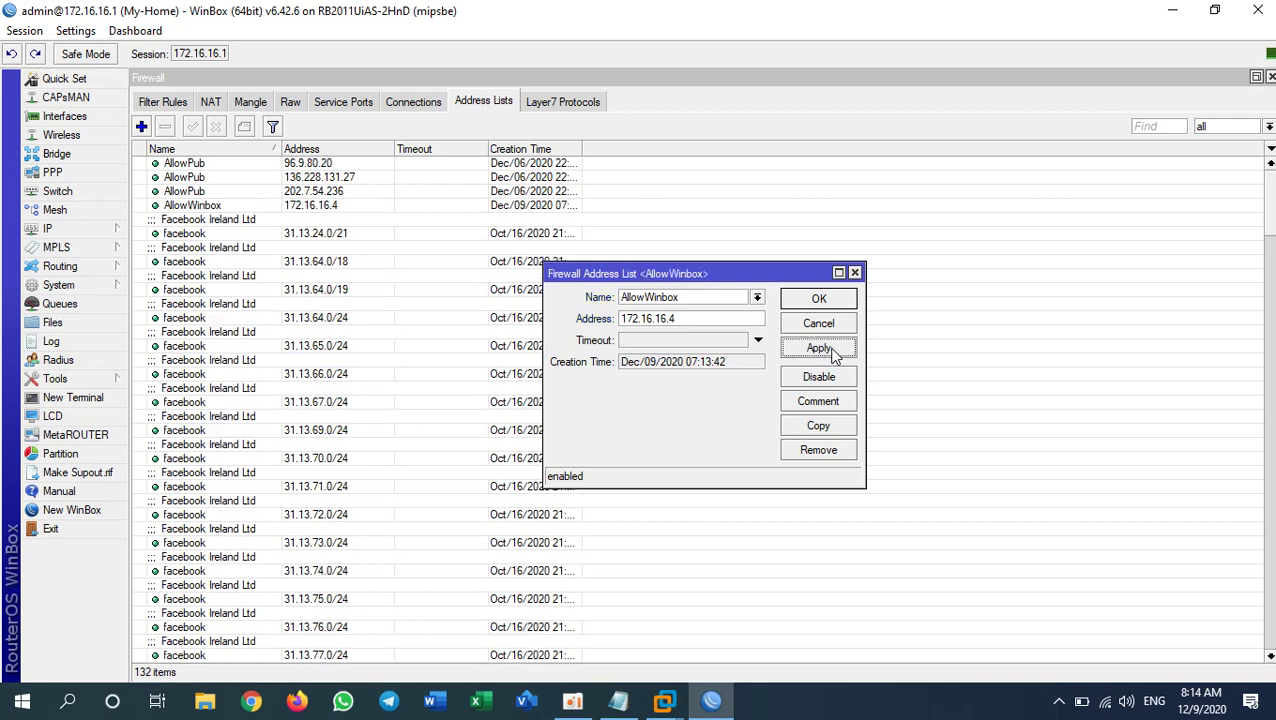
left_click(330, 206)
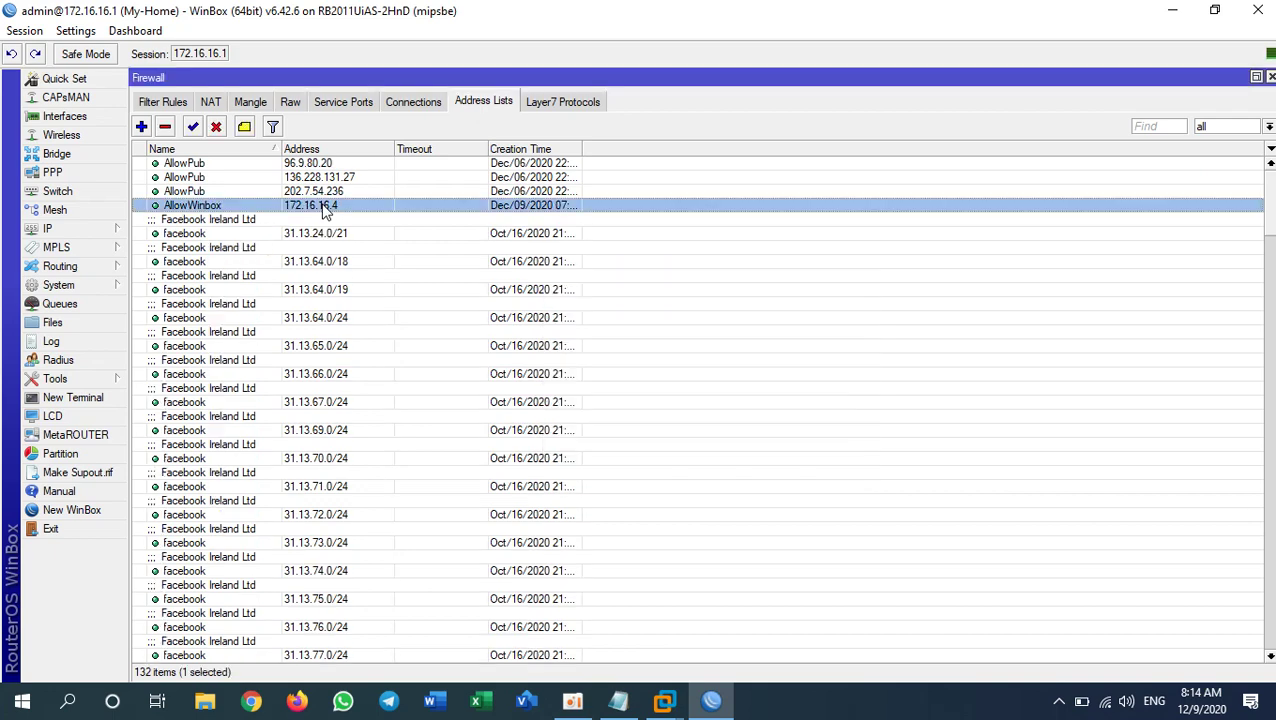
Step: Duplicate the AllowWinbox 172.16.16.4 entry and change the copy's address to 172.16.16.5
key("alt+Tab")
key("alt+Tab")
key("alt+Tab")
left_click_drag(208, 139, 114, 139)
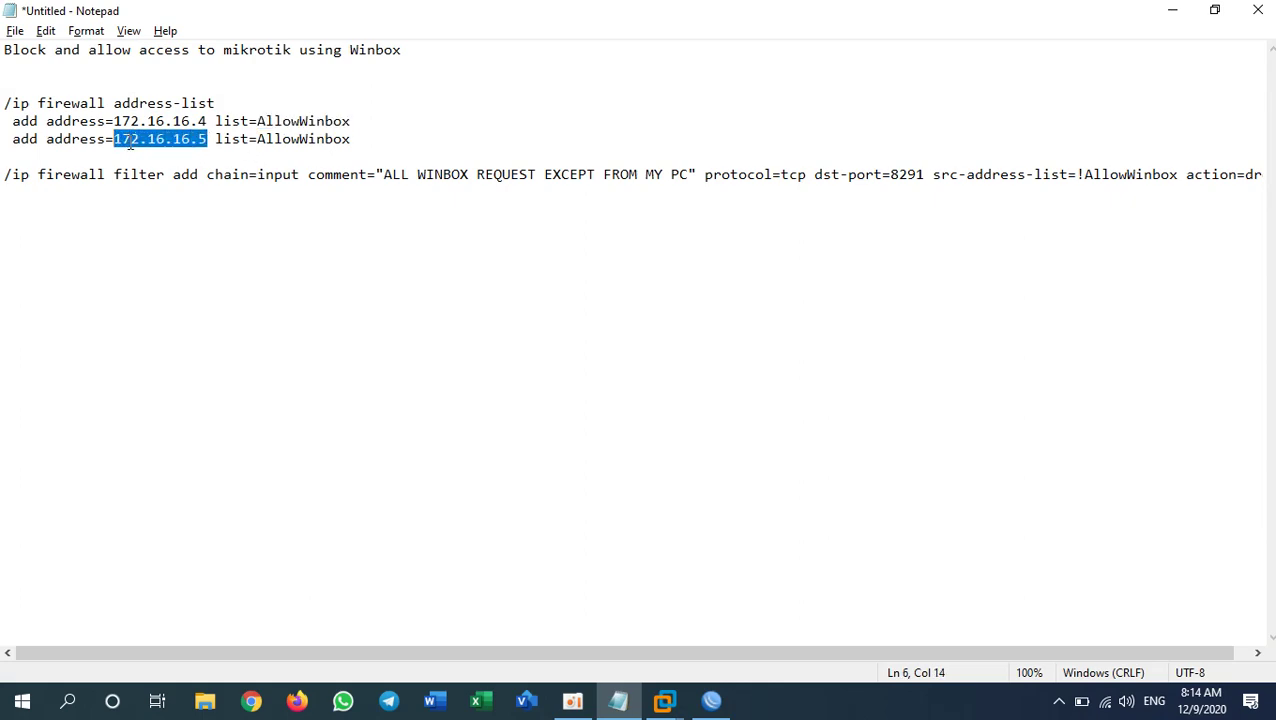
key("alt+Tab")
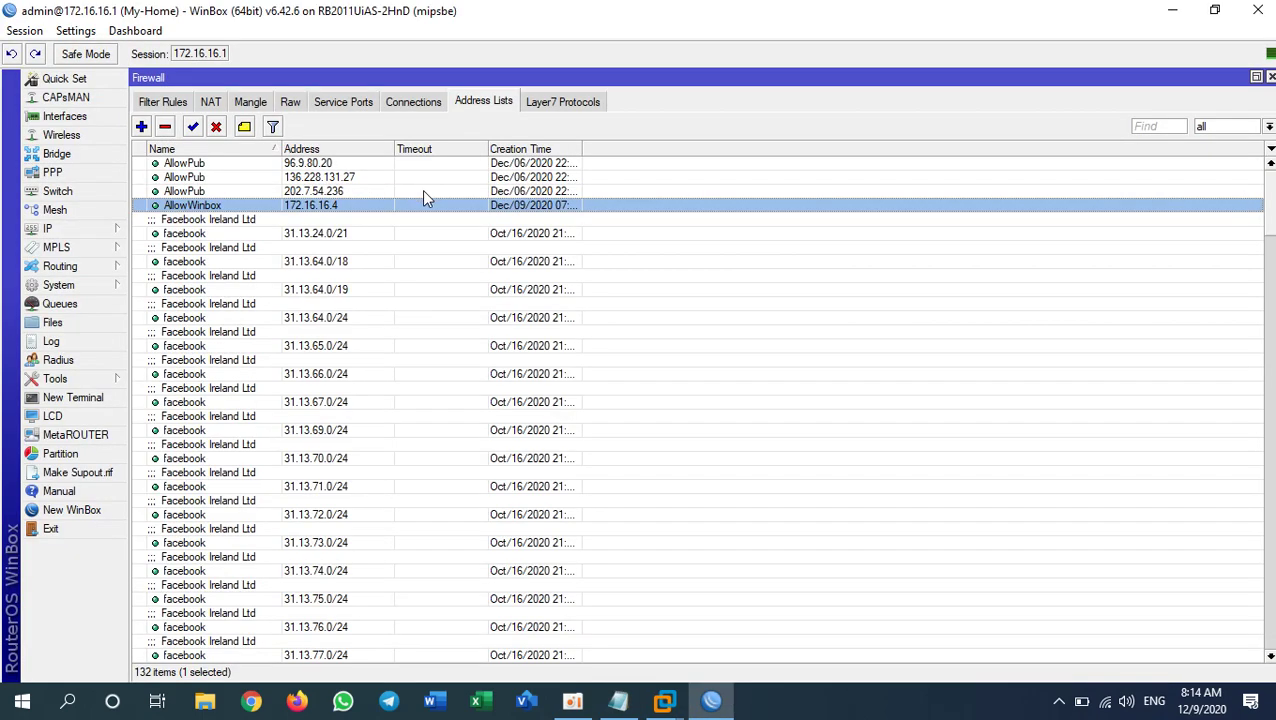
double_click(246, 204)
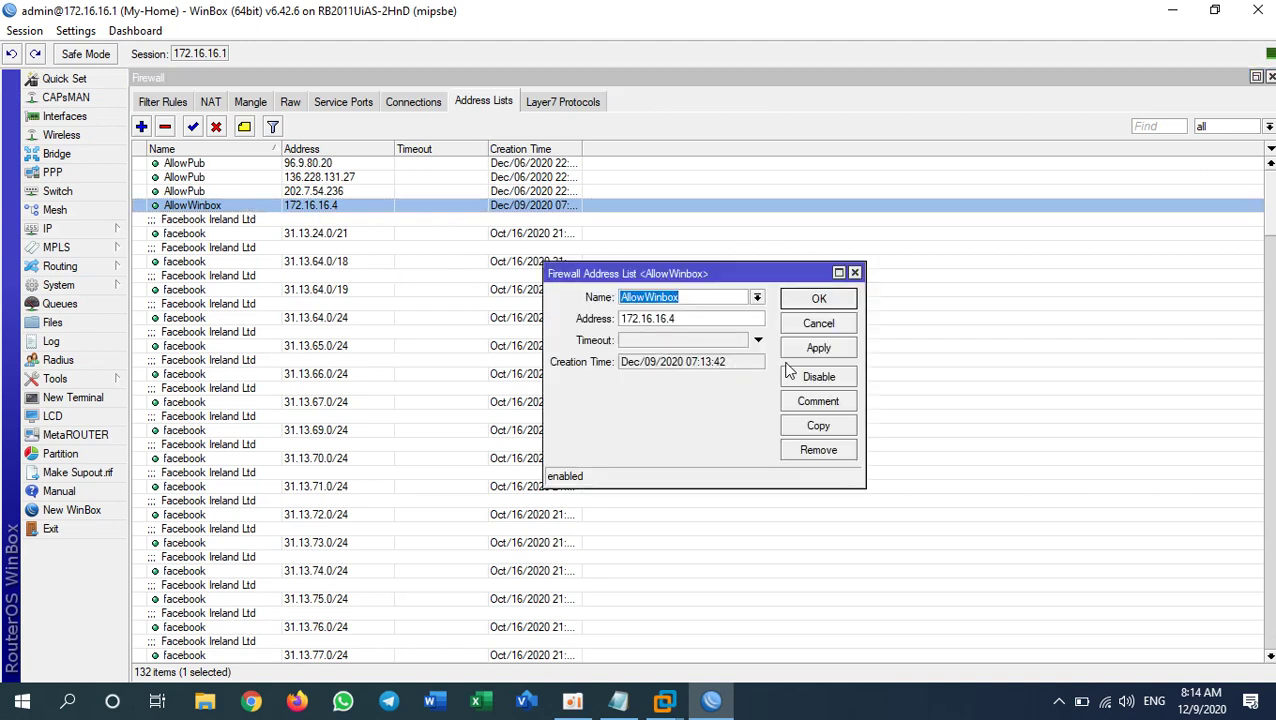
left_click(830, 427)
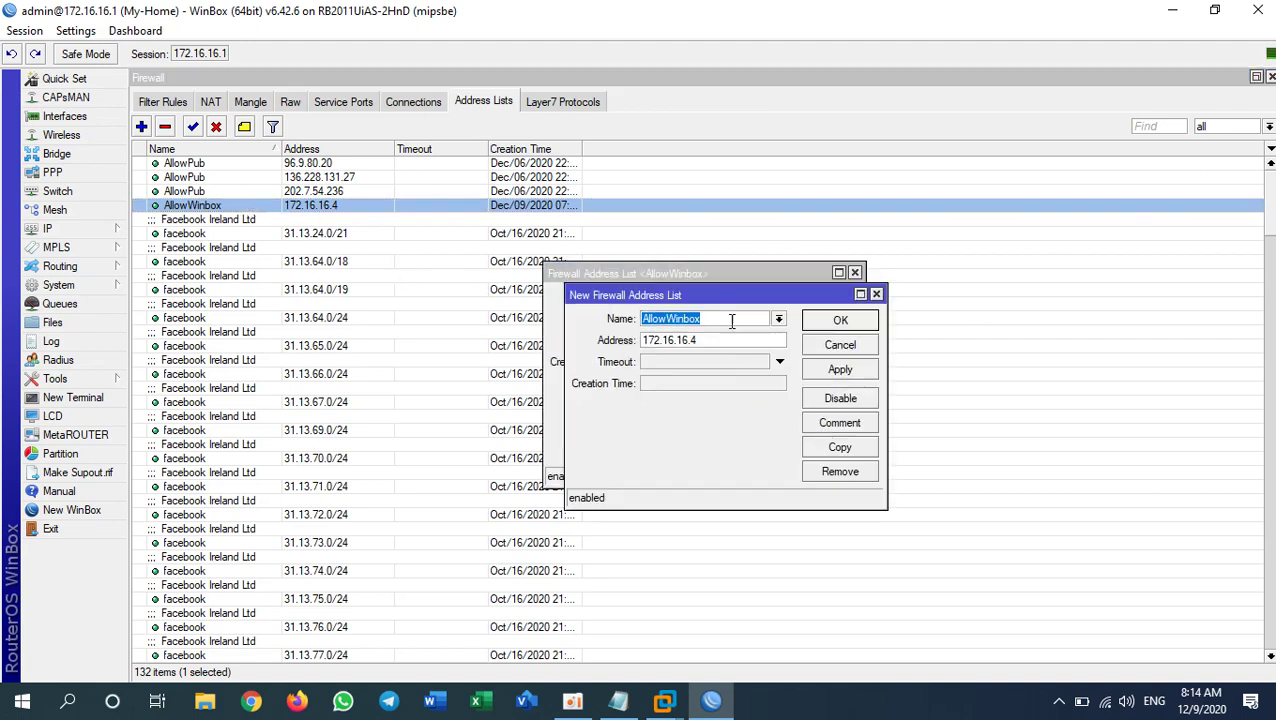
key("Tab")
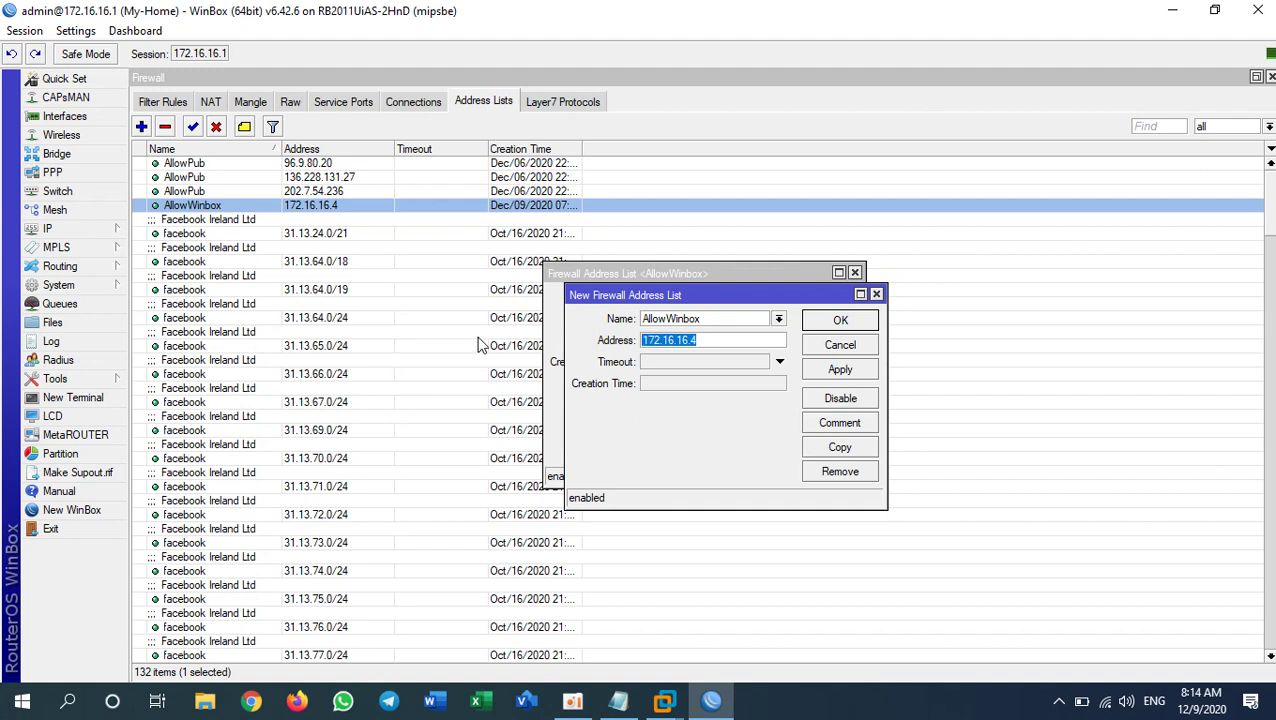
key("End")
key("BackSpace")
type("5")
left_click(840, 320)
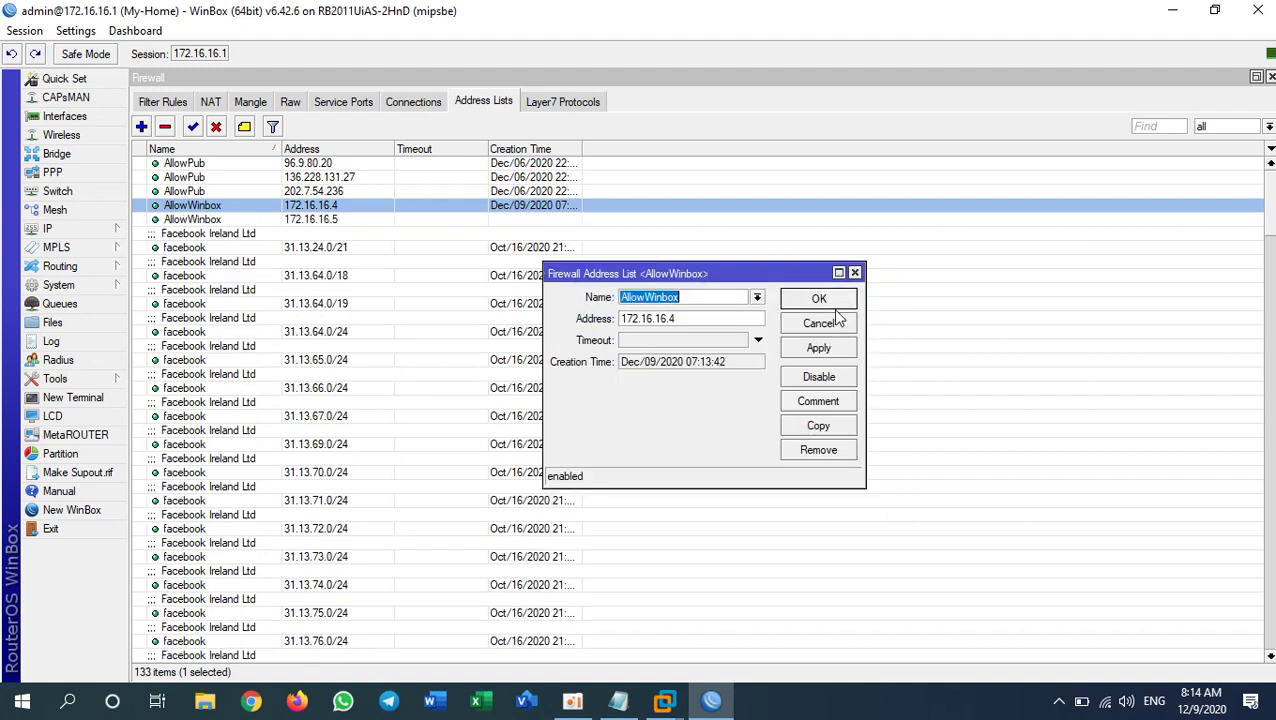
left_click(830, 300)
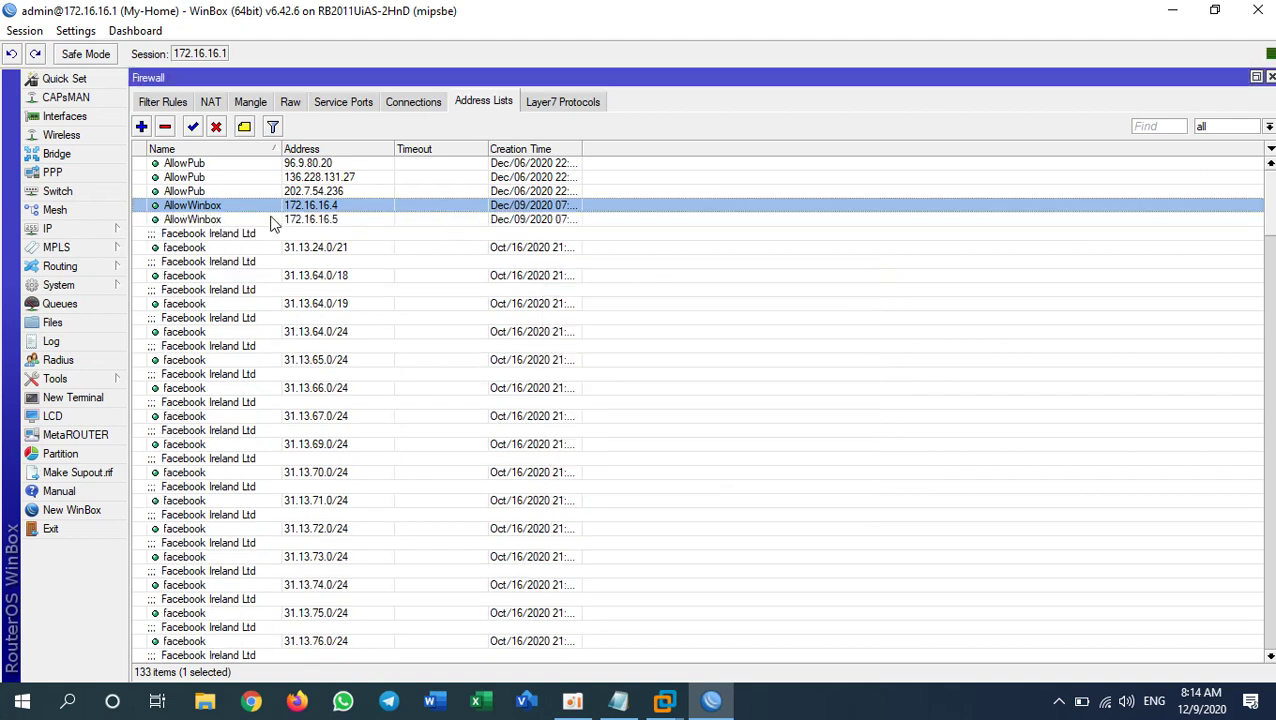
Step: Check the two AllowWinbox rows, 172.16.16.4 and 172.16.16.5, in the address list
left_click(336, 221)
left_click(330, 206)
left_click(327, 219)
left_click(326, 208)
left_click(314, 221)
left_click(205, 206)
left_click(207, 220)
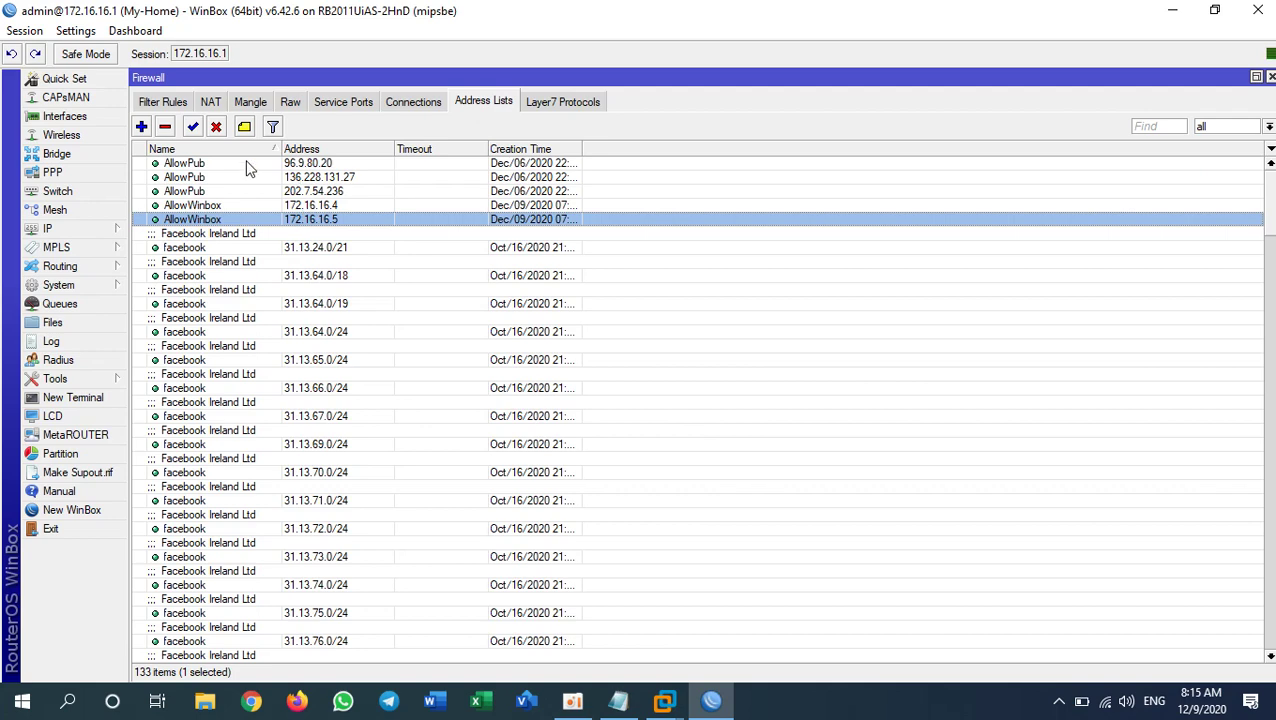
Step: Scroll through the address list, then bring up the 19 firewall filter rules
scroll(420, 314, "down", 1)
scroll(419, 318, "down", 8)
scroll(417, 325, "up", 9)
scroll(418, 335, "down", 10)
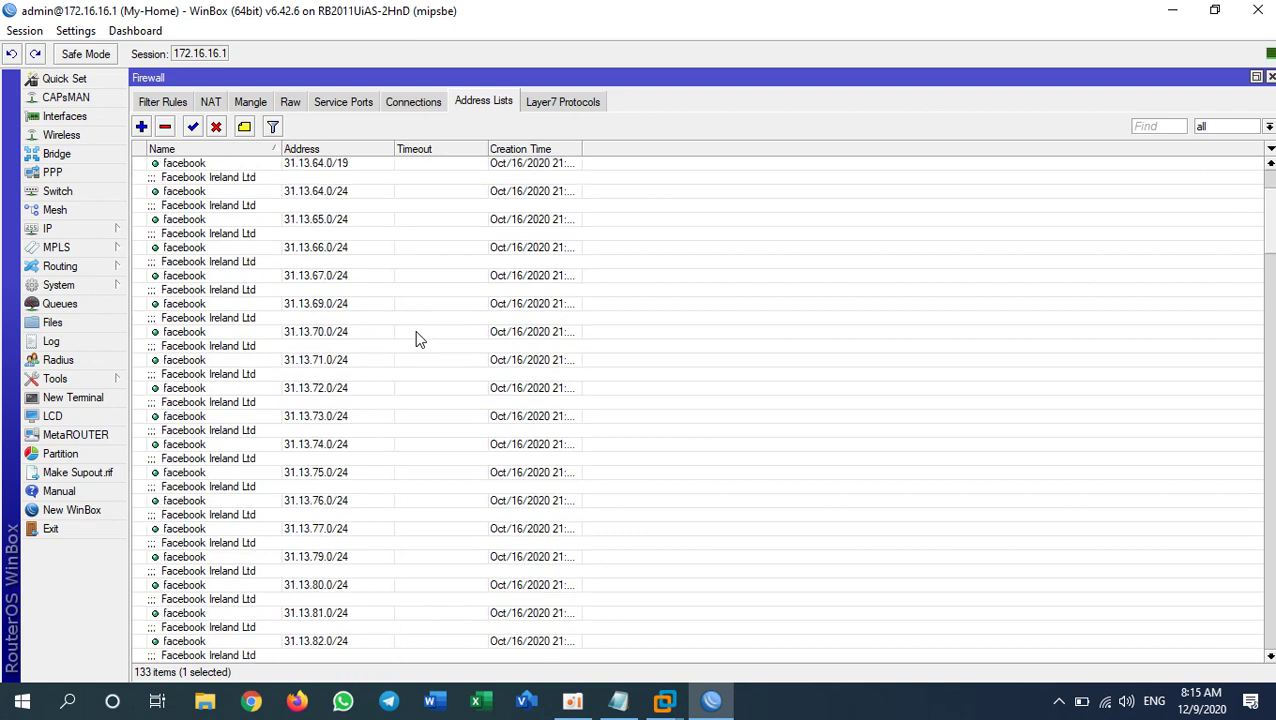
scroll(420, 340, "up", 1)
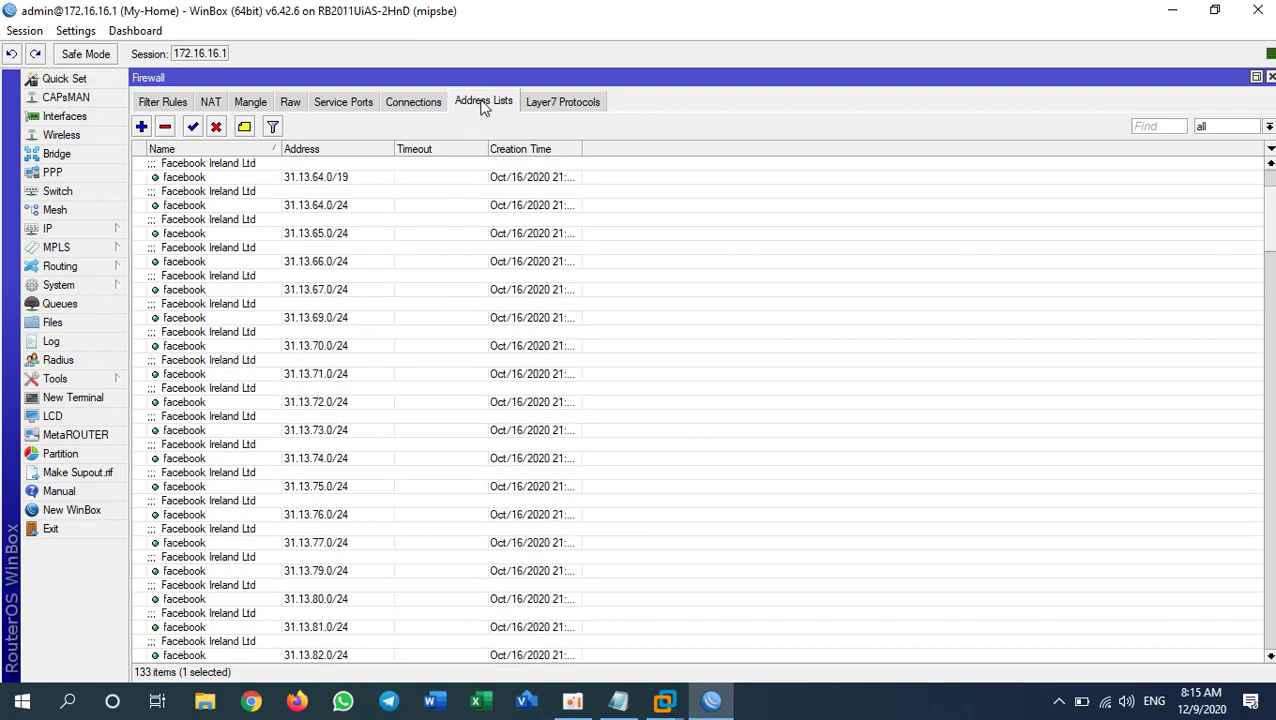
scroll(379, 410, "up", 5)
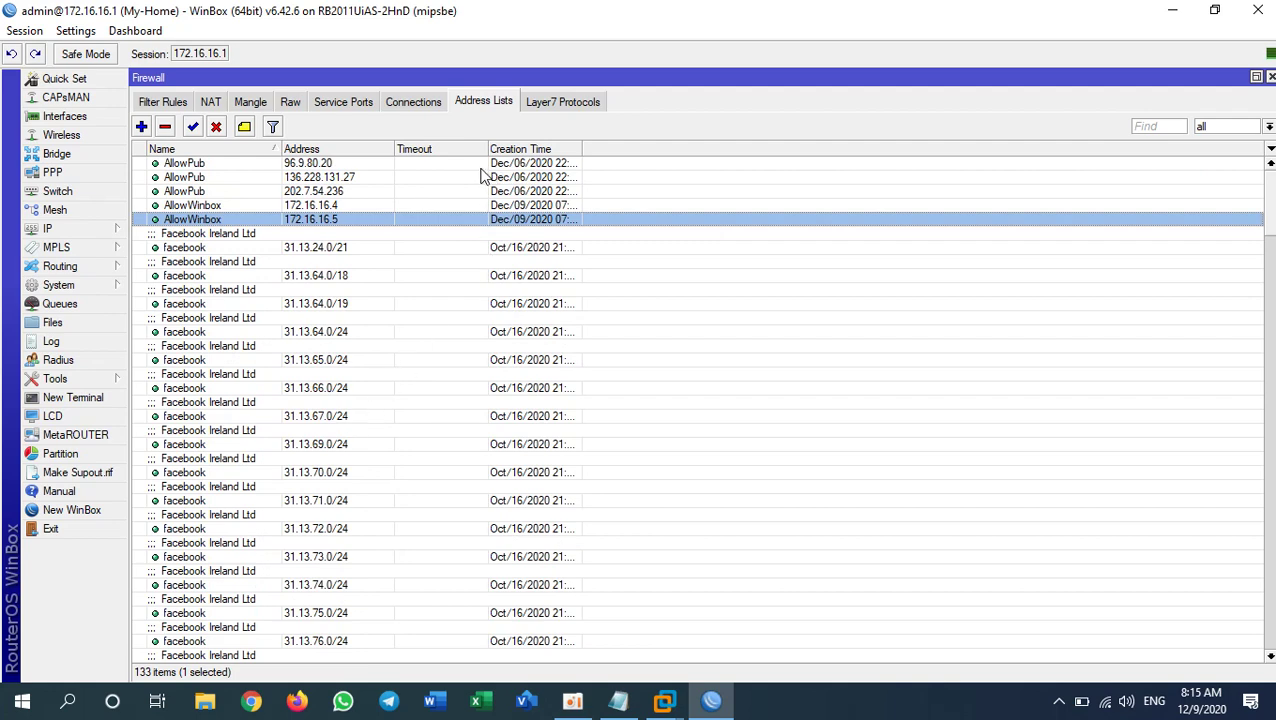
left_click(170, 104)
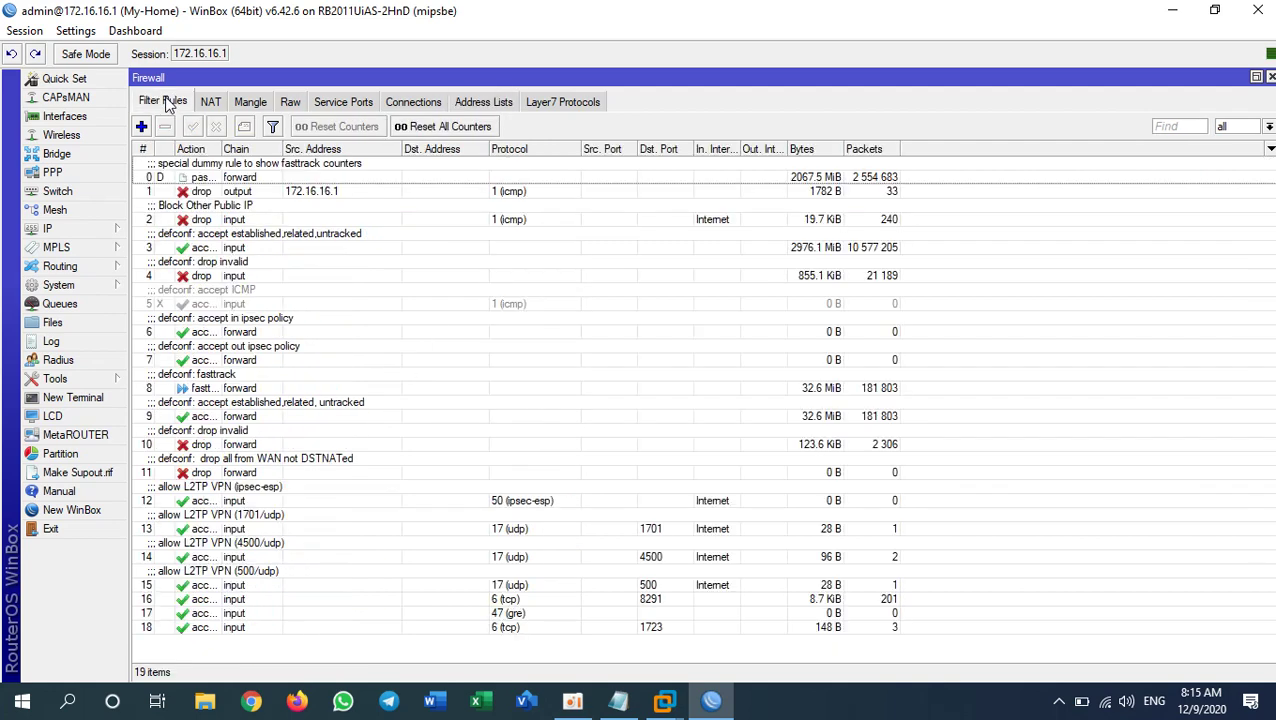
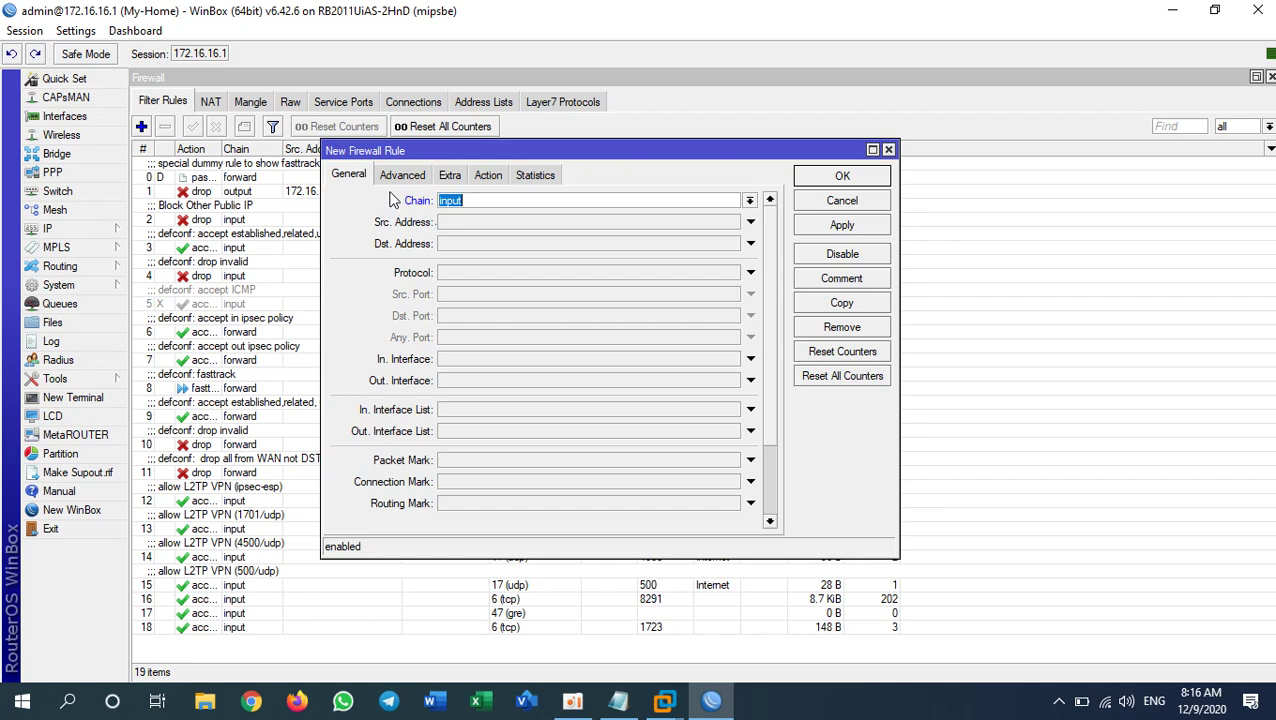
Step: Make the rule match protocol 6 (tcp) with destination port 8291
left_click(400, 178)
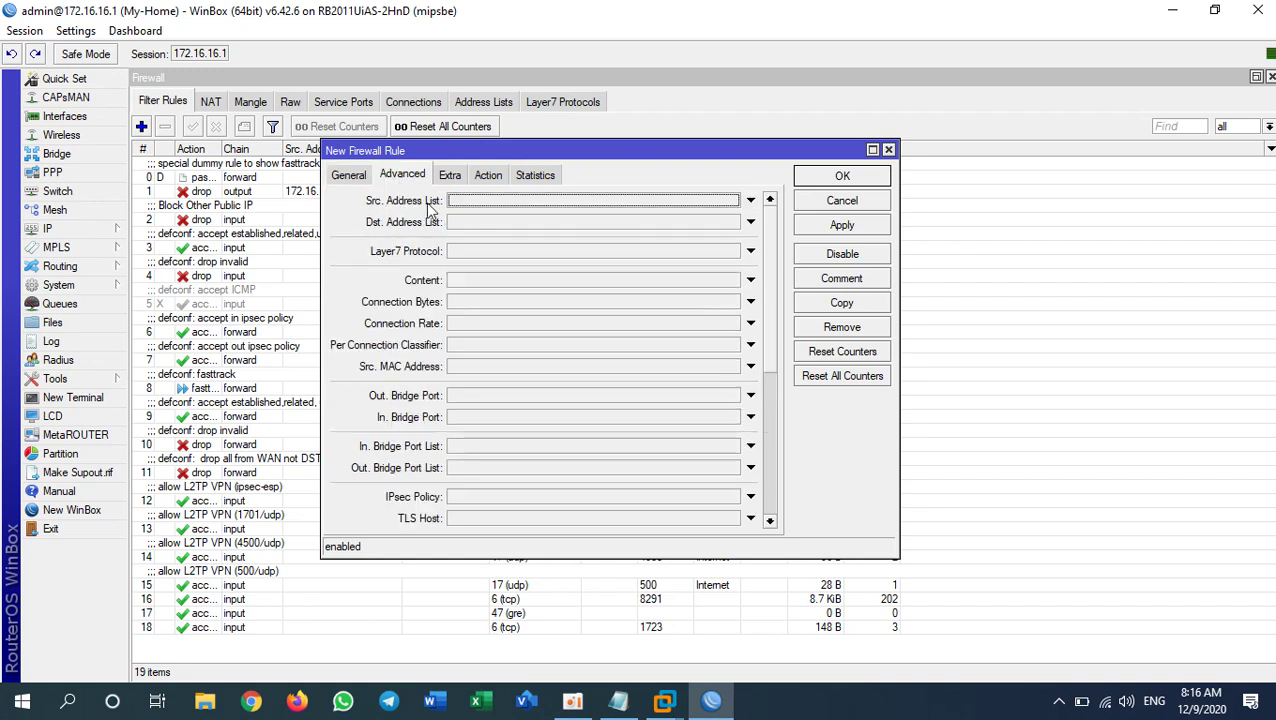
left_click(350, 176)
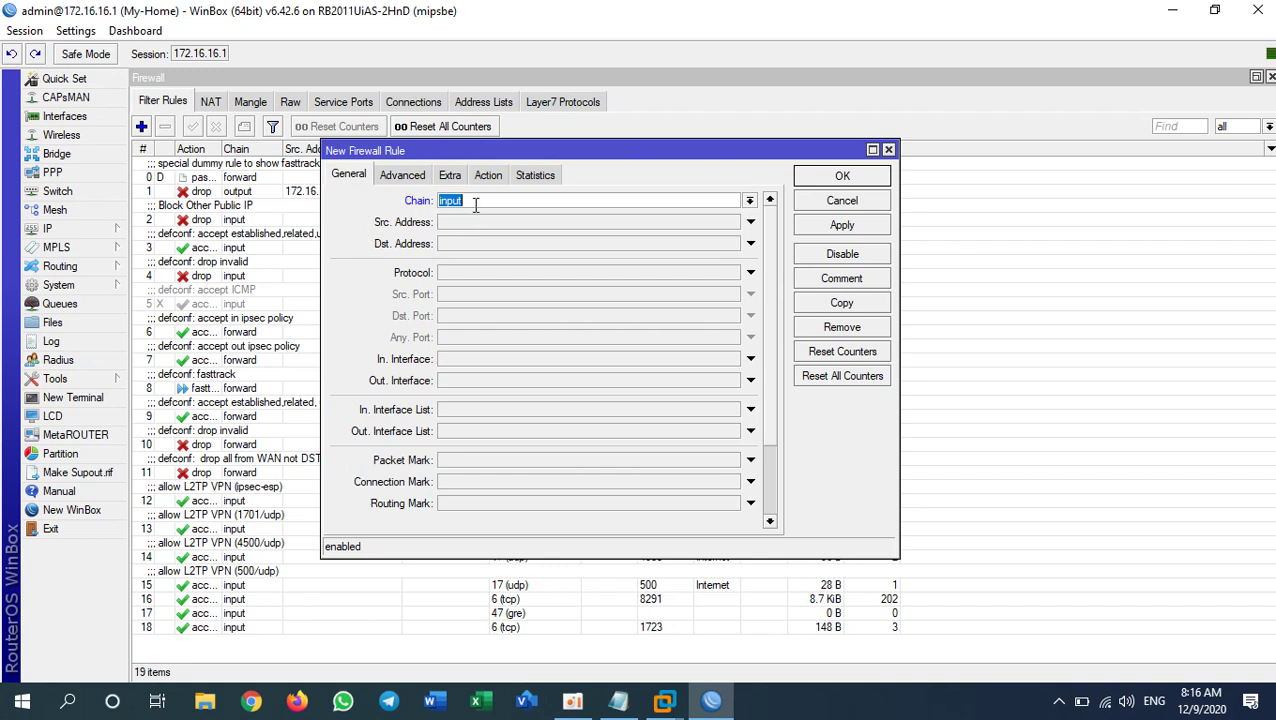
left_click(468, 273)
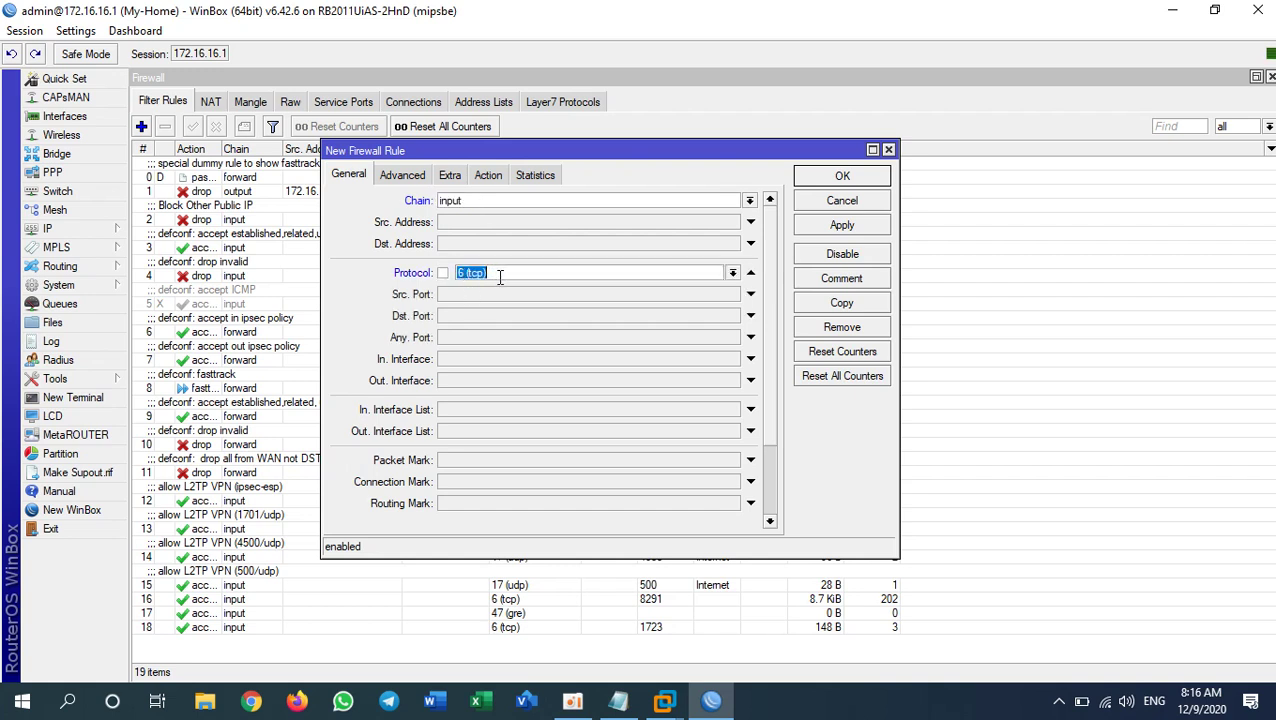
left_click(460, 315)
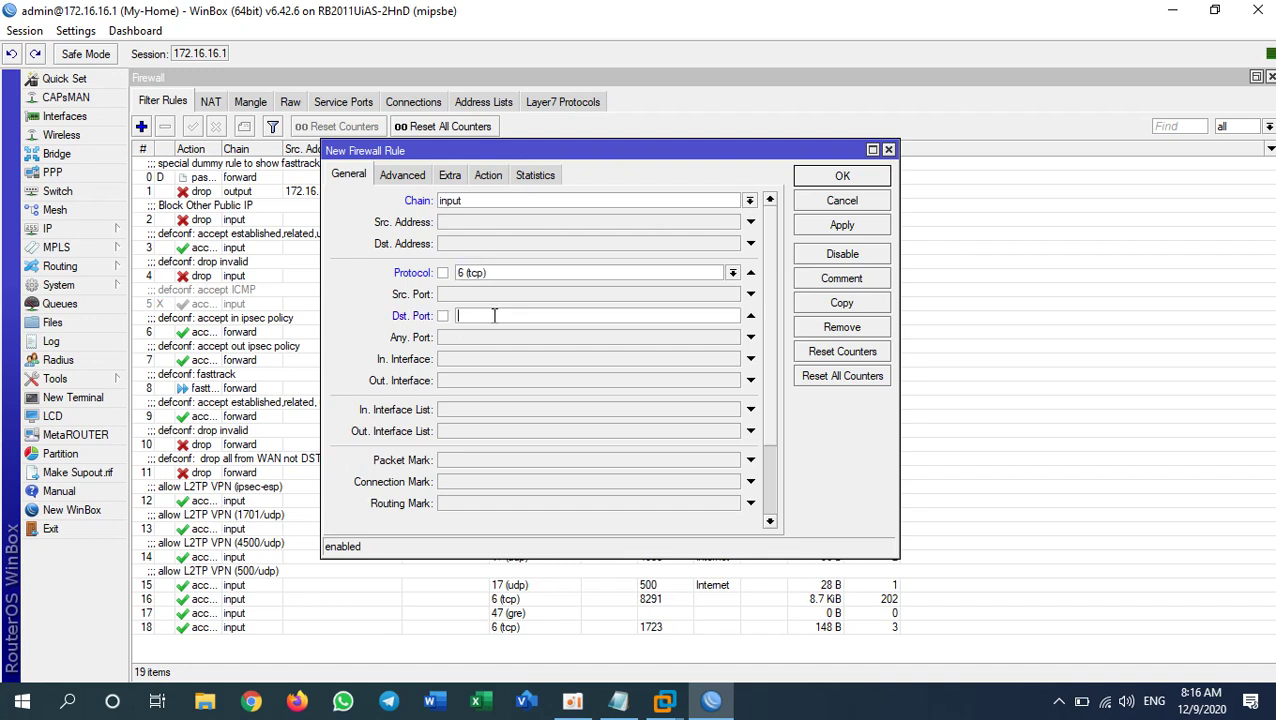
type("8291")
left_click_drag(505, 318, 452, 318)
left_click(492, 272)
left_click(494, 315)
left_click_drag(494, 315, 446, 316)
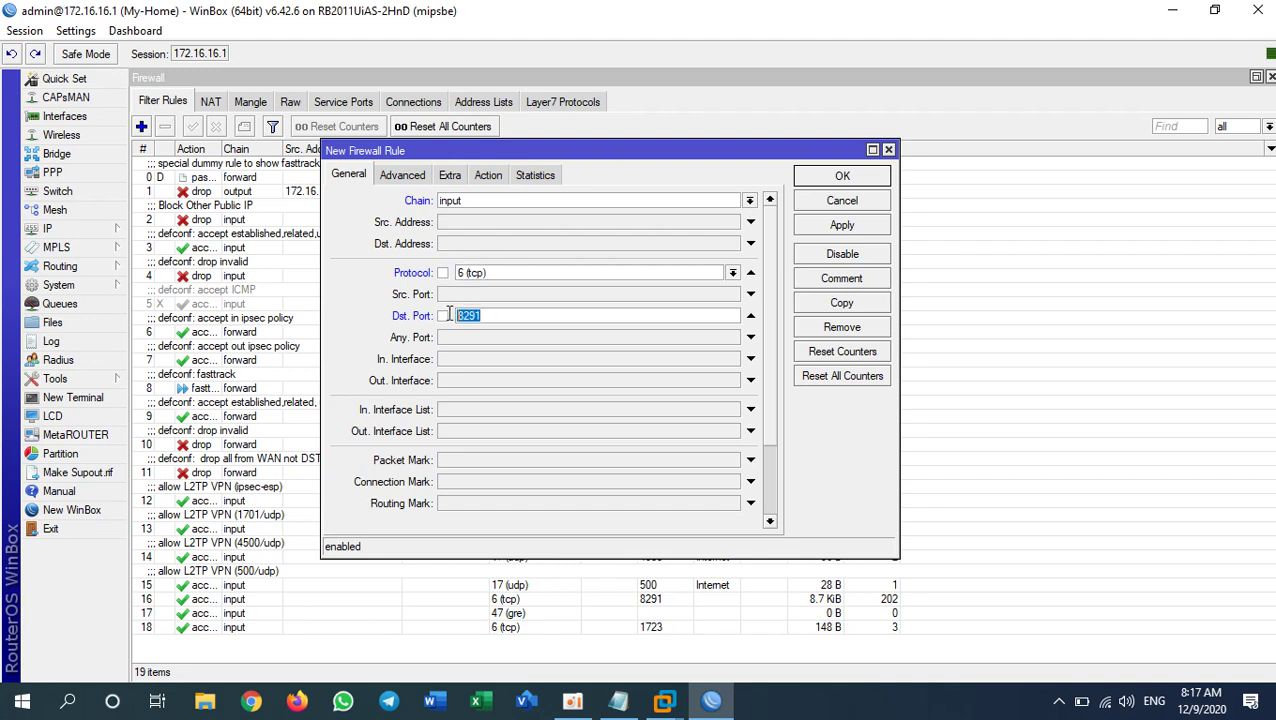
Step: Set the rule's action to drop, then return to the Advanced tab
left_click(404, 176)
left_click(477, 205)
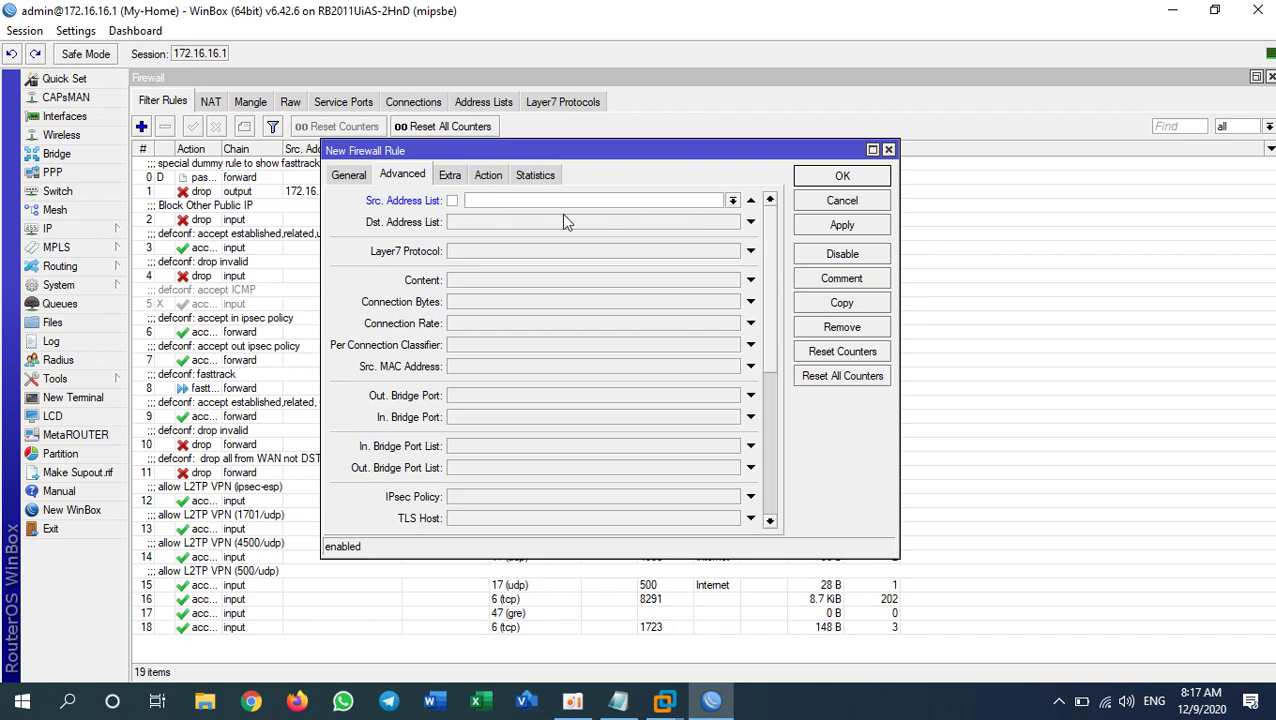
left_click(488, 175)
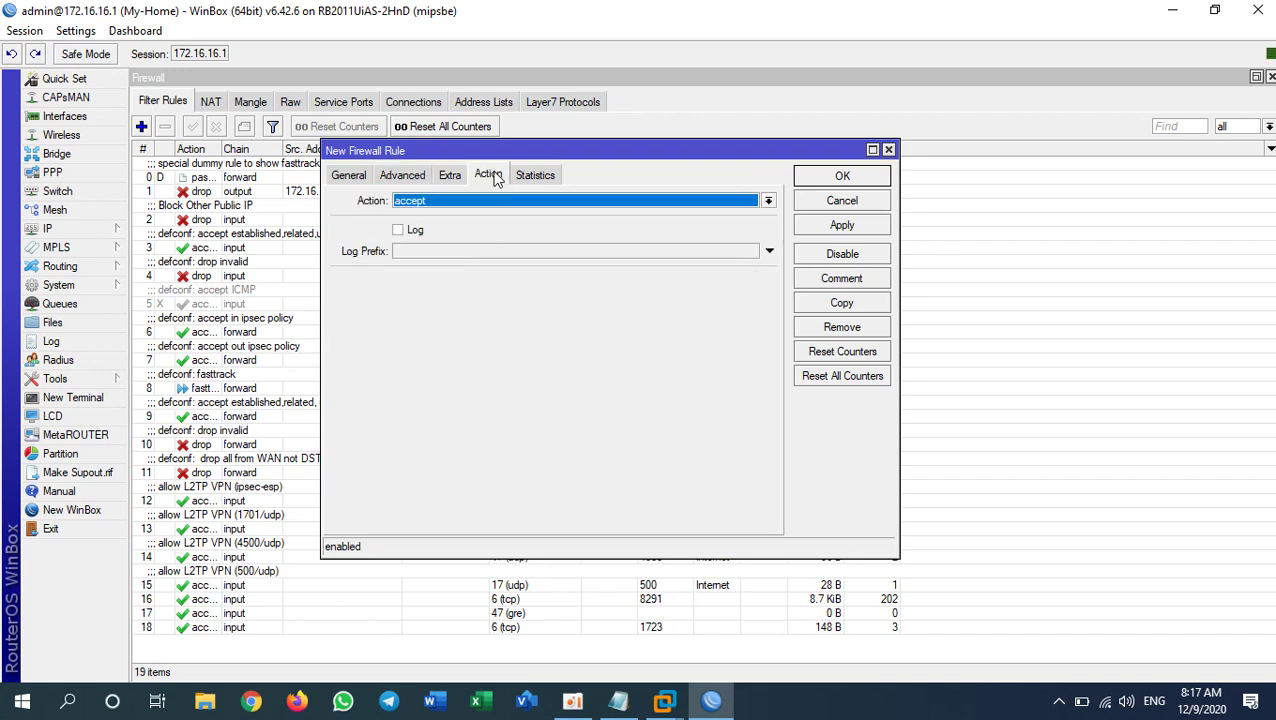
left_click(446, 203)
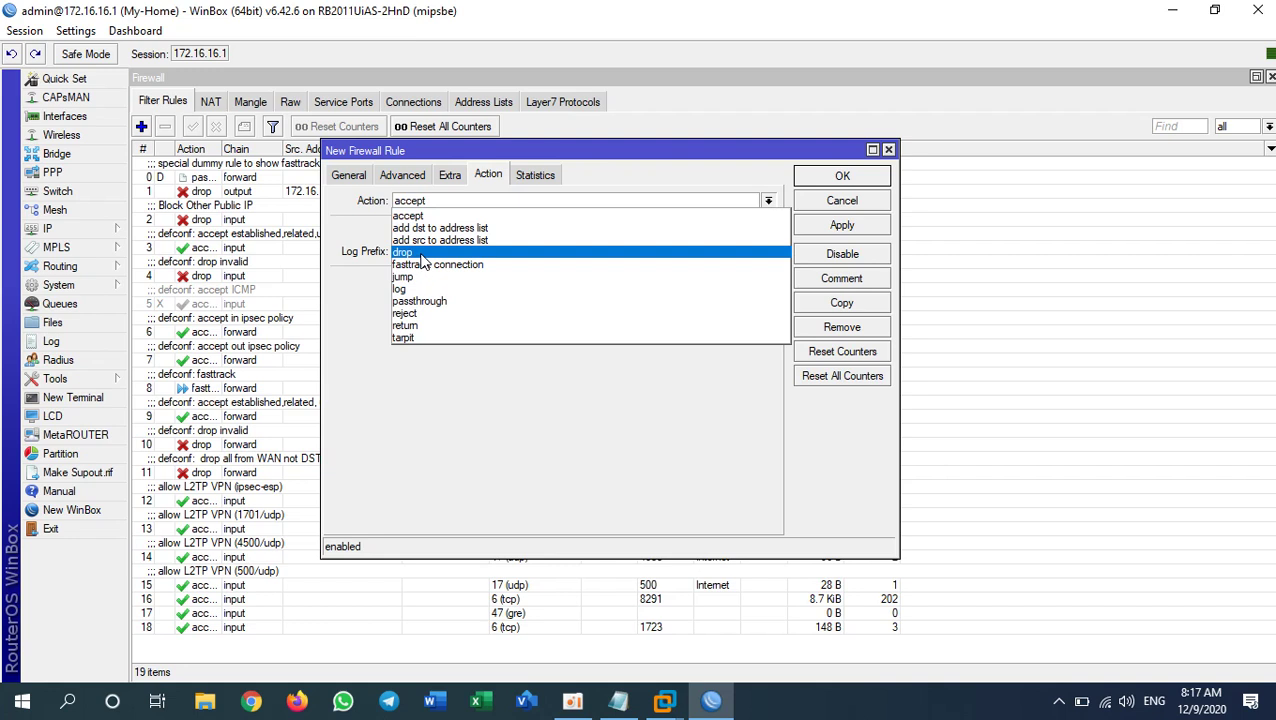
left_click(420, 257)
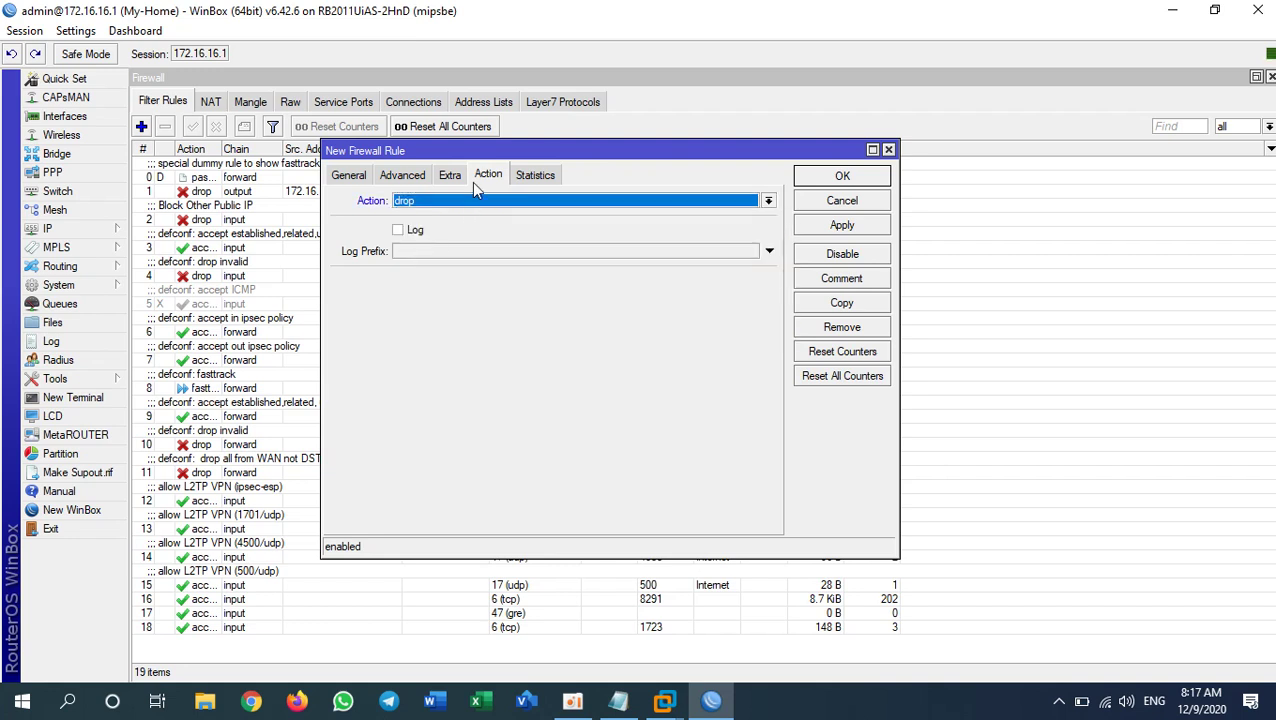
left_click(399, 176)
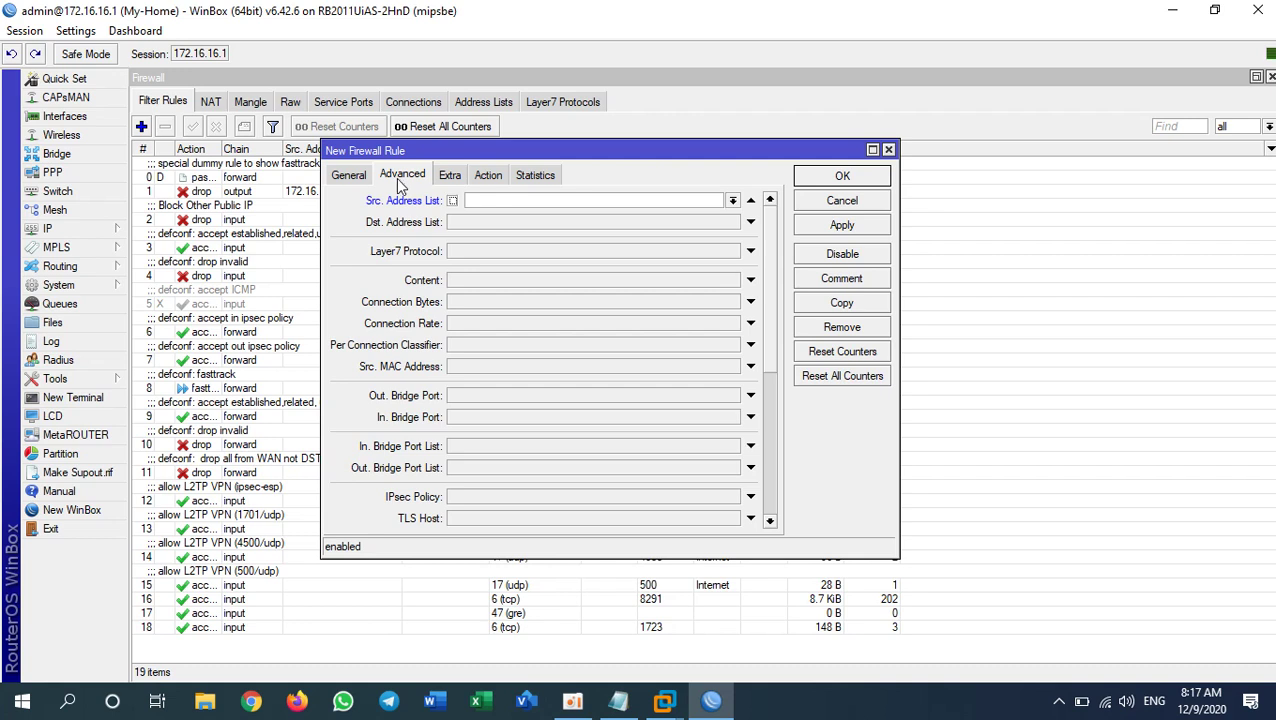
Step: Check the AllowWinbox address-list lines in Notepad and choose AllowWinbox as Src. Address List
left_click(618, 700)
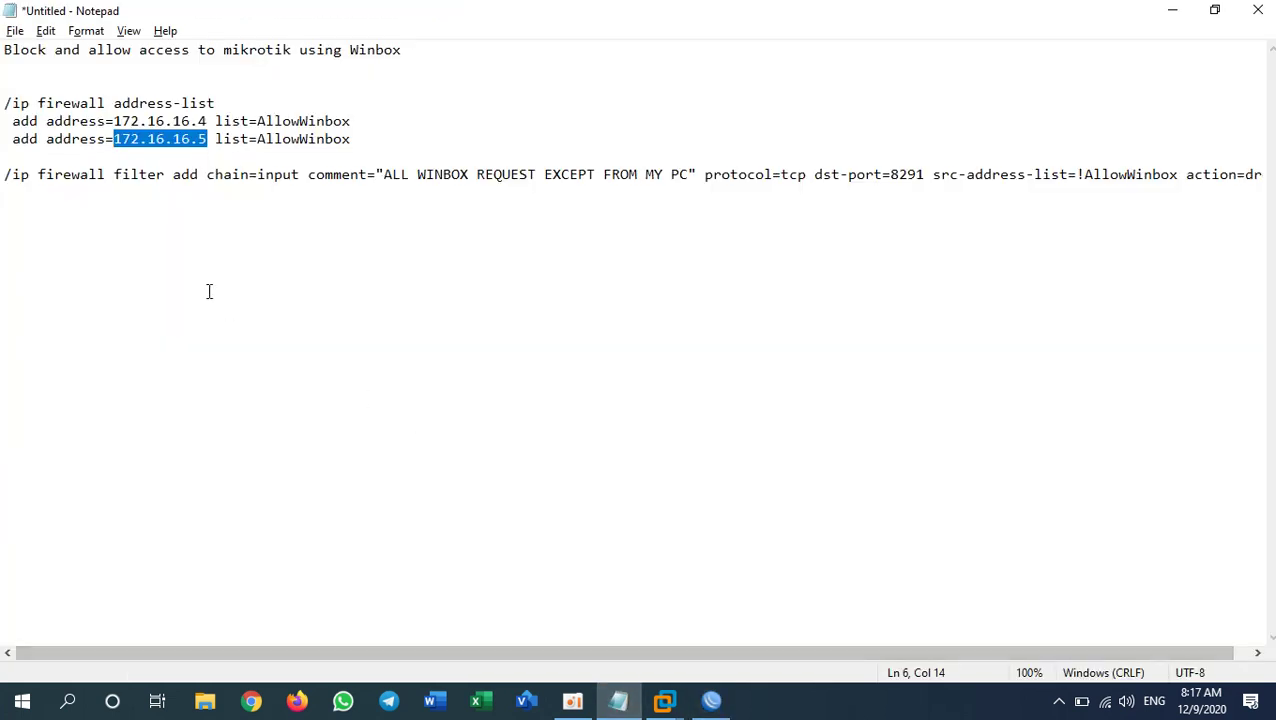
left_click_drag(105, 121, 213, 145)
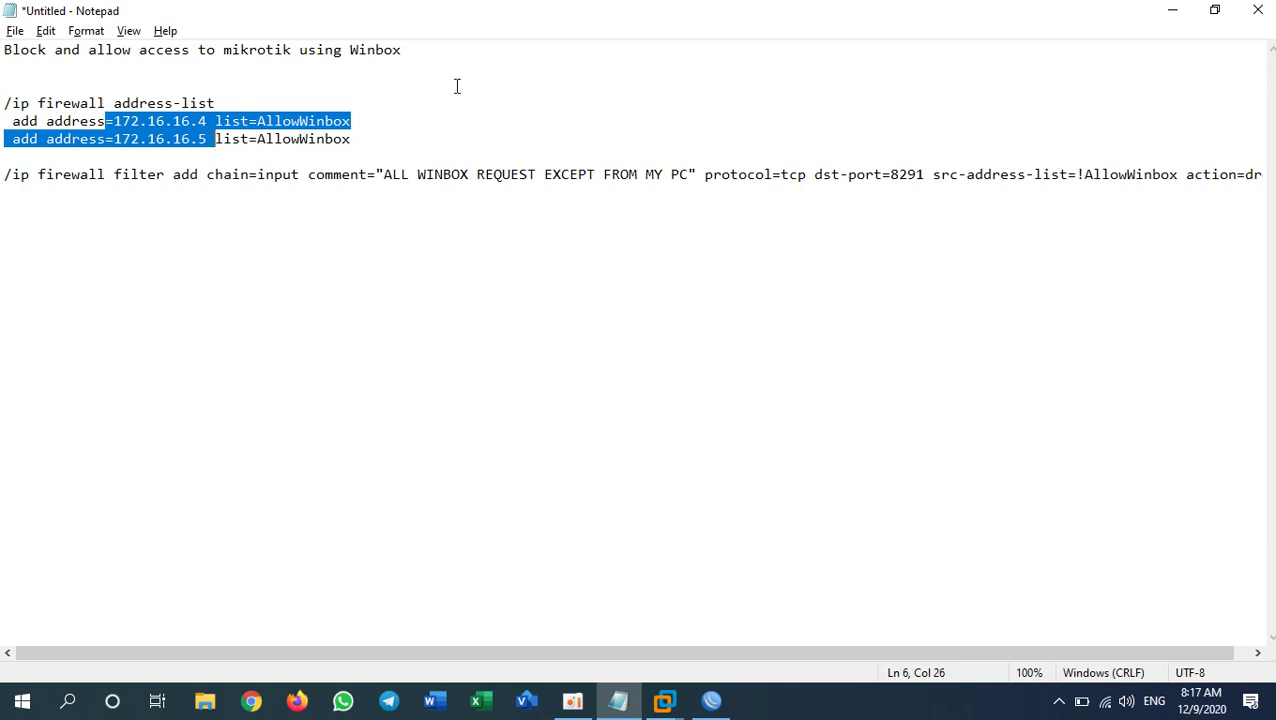
left_click(1174, 10)
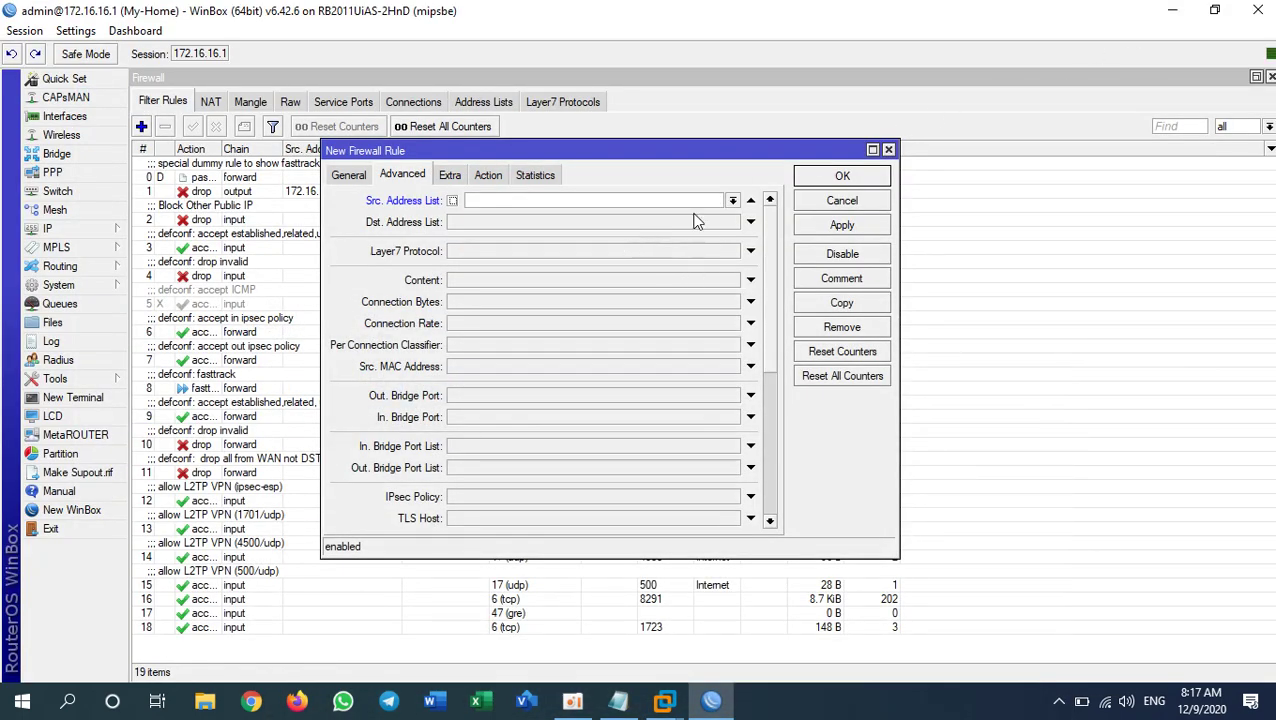
left_click(732, 201)
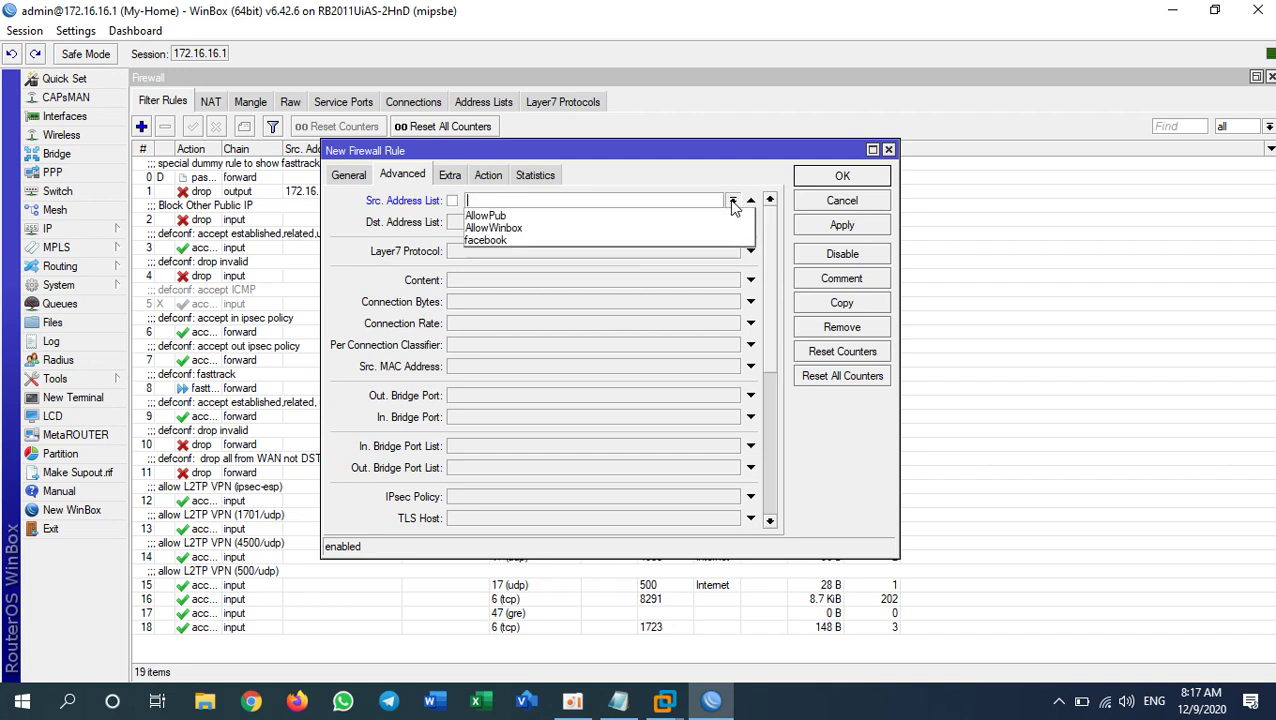
left_click(521, 228)
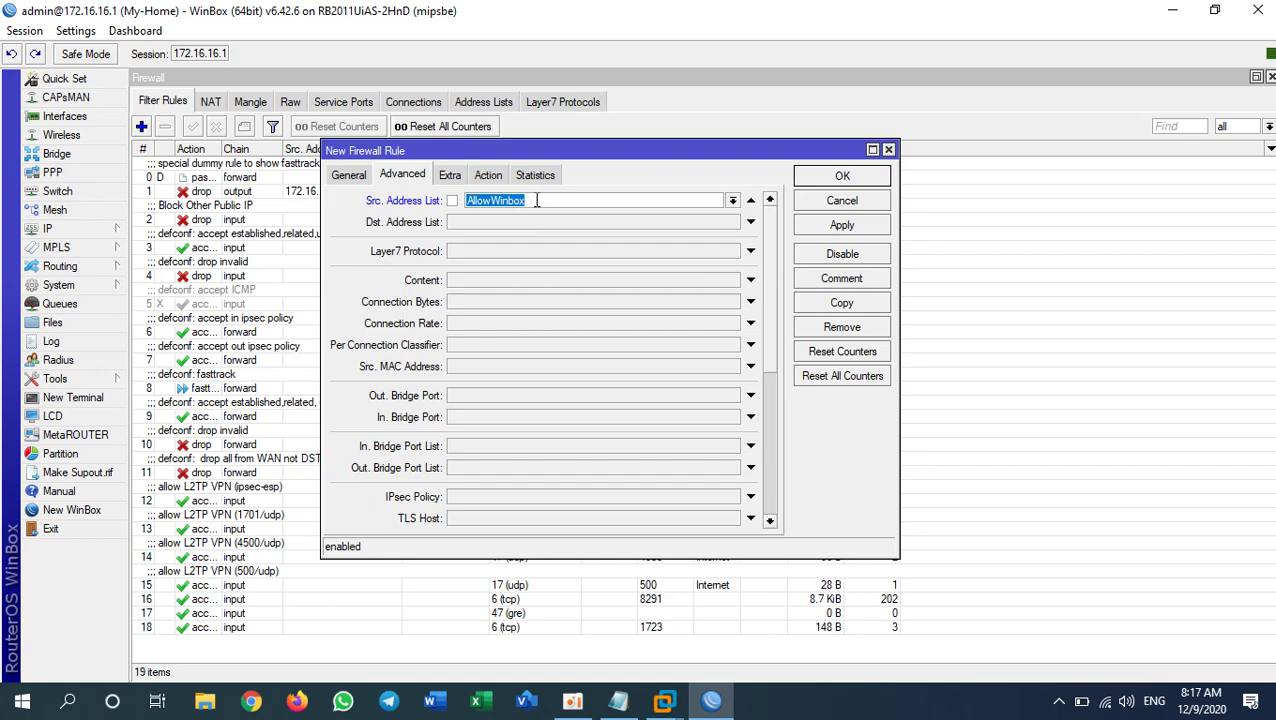
Step: Recheck the notes, then confirm the AllowWinbox source list and the drop action
left_click(618, 700)
left_click(164, 121)
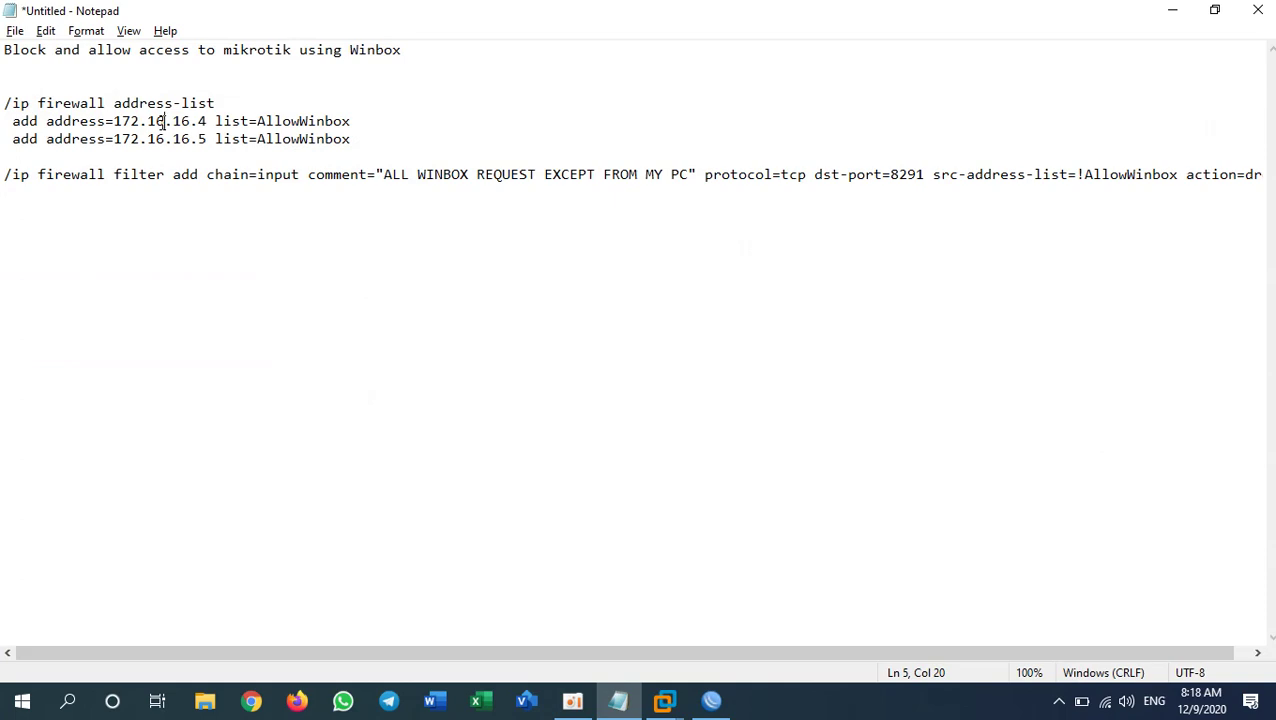
left_click(1185, 16)
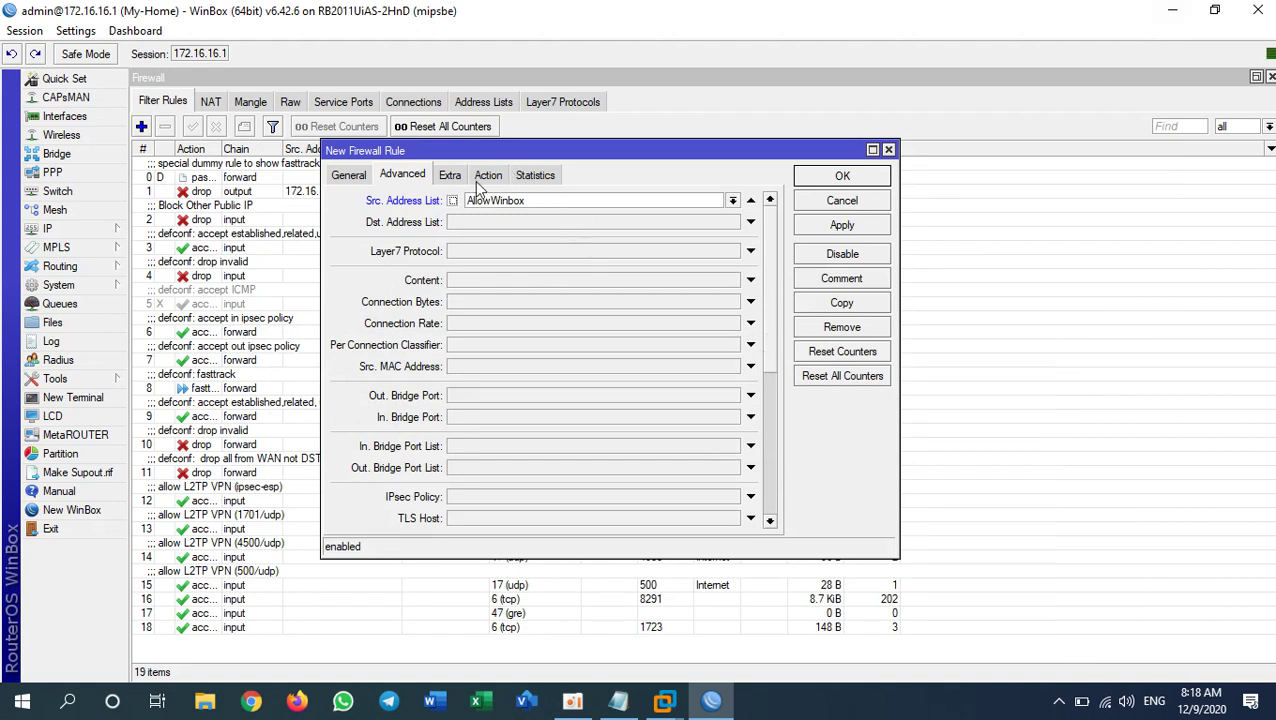
left_click_drag(541, 200, 462, 200)
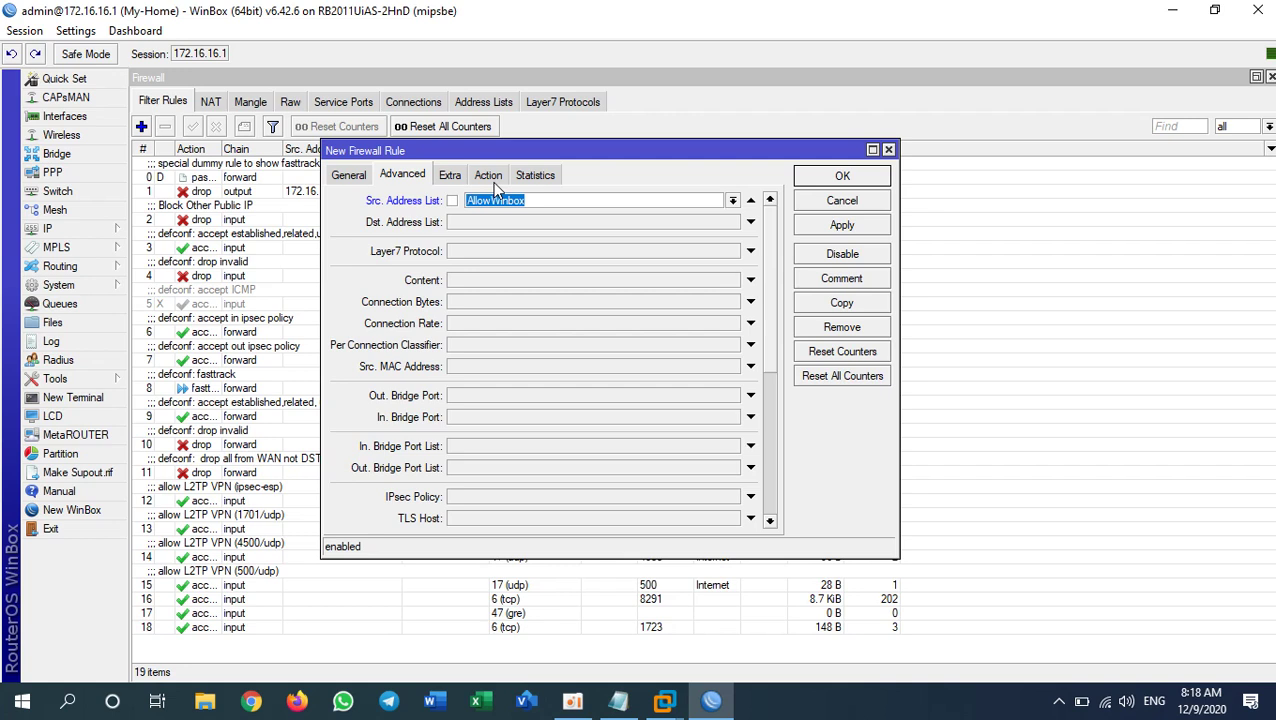
left_click(492, 177)
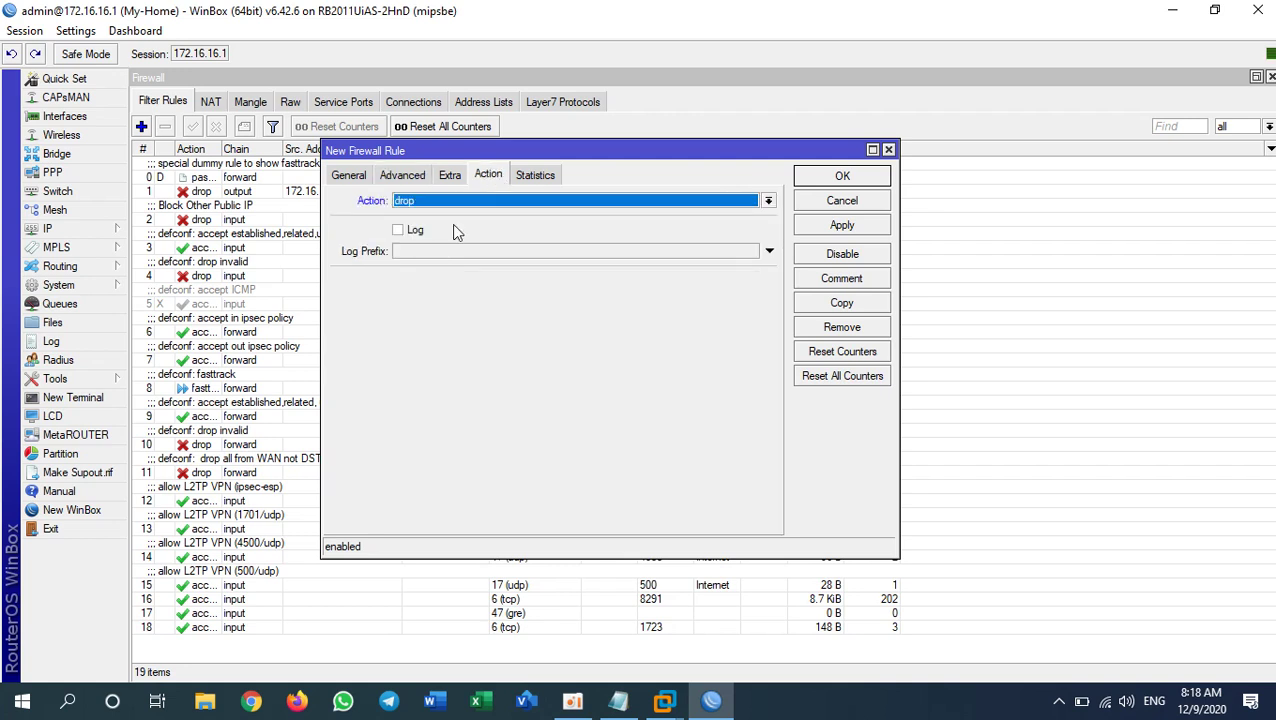
left_click(410, 178)
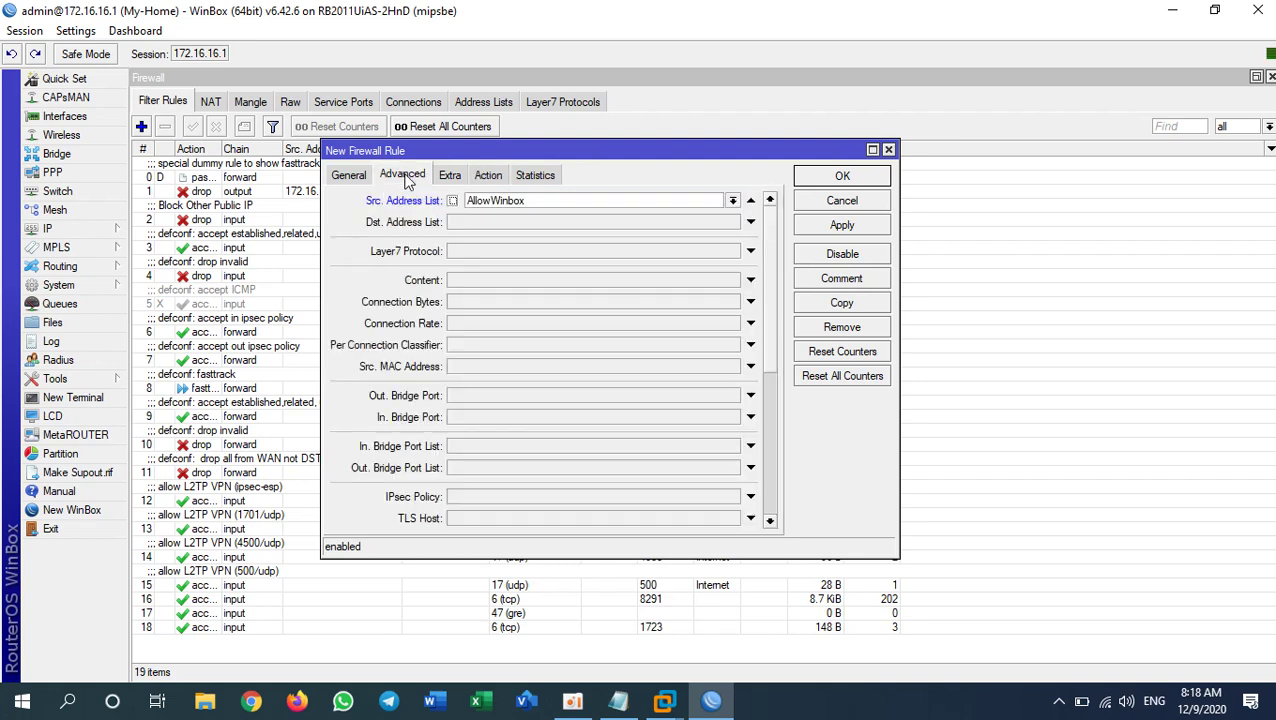
Step: Tick the ! (Not) box so the rule matches sources outside AllowWinbox
left_click(453, 201)
left_click_drag(538, 201, 465, 201)
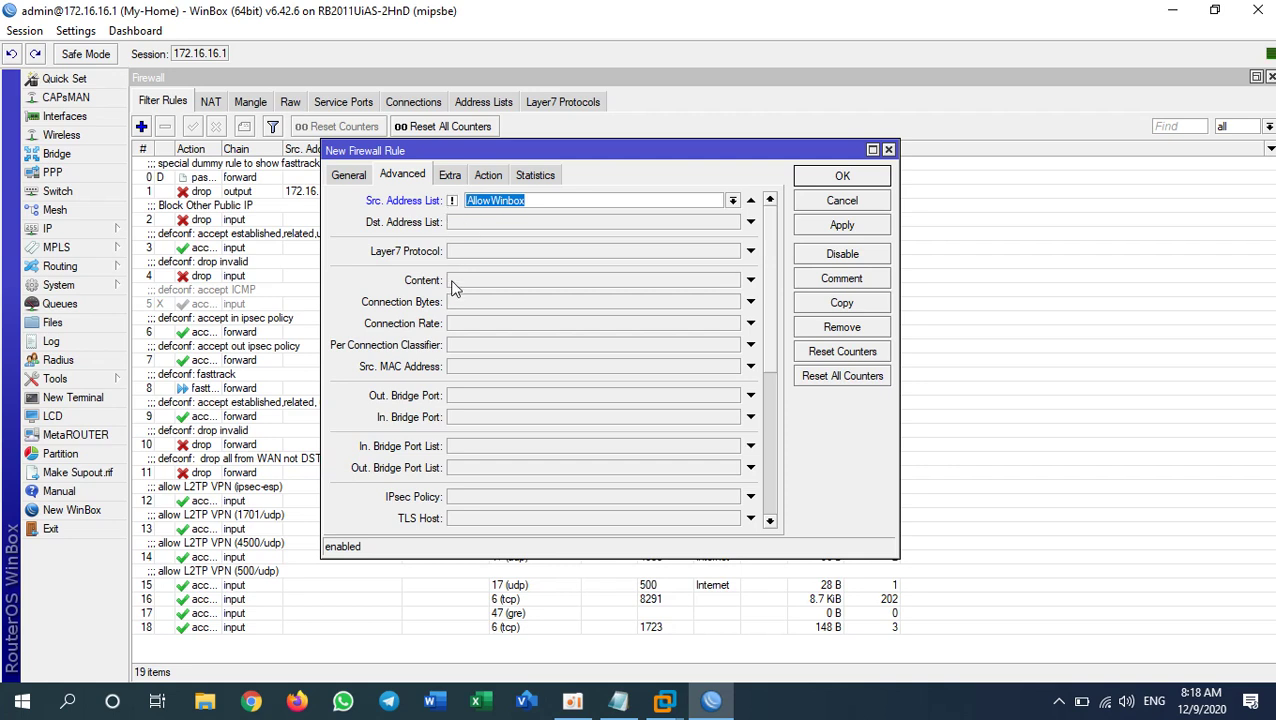
left_click(453, 201)
left_click(453, 201)
left_click(485, 205)
double_click(484, 203)
left_click(452, 201)
Step: Review the General, Advanced and Action tabs: TCP 8291, !AllowWinbox, drop
left_click(352, 176)
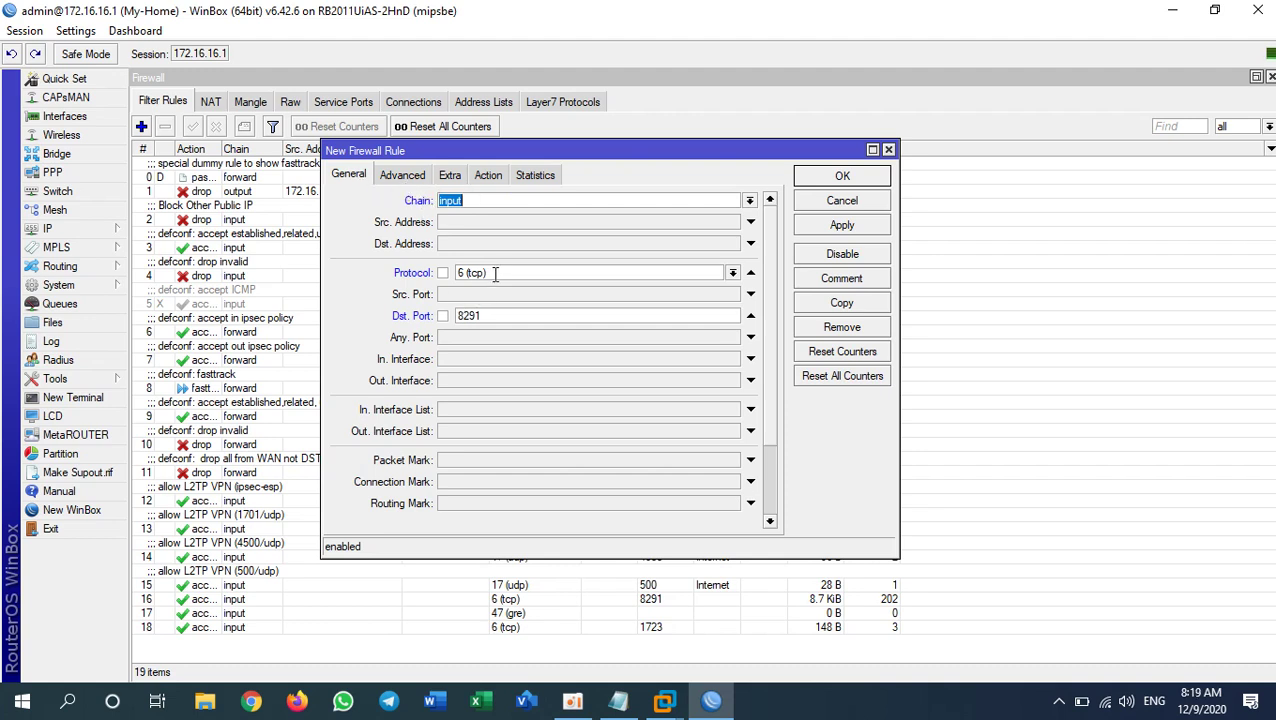
left_click(413, 177)
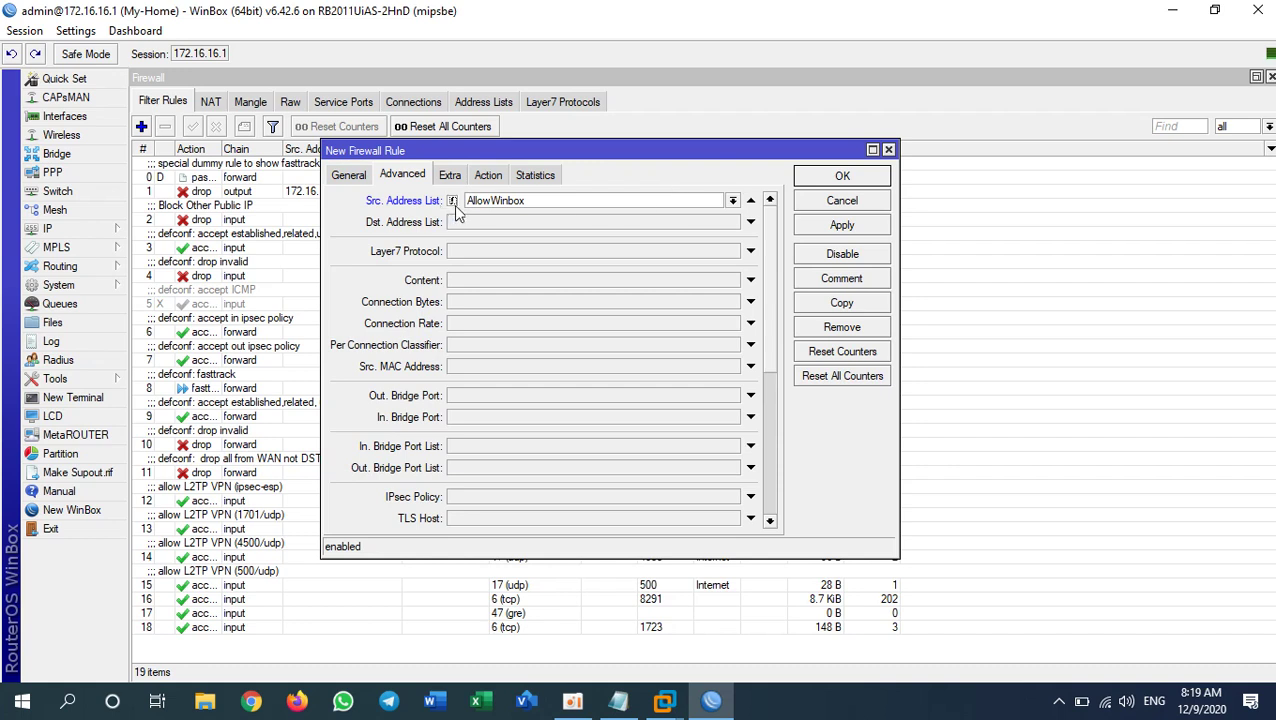
left_click(486, 175)
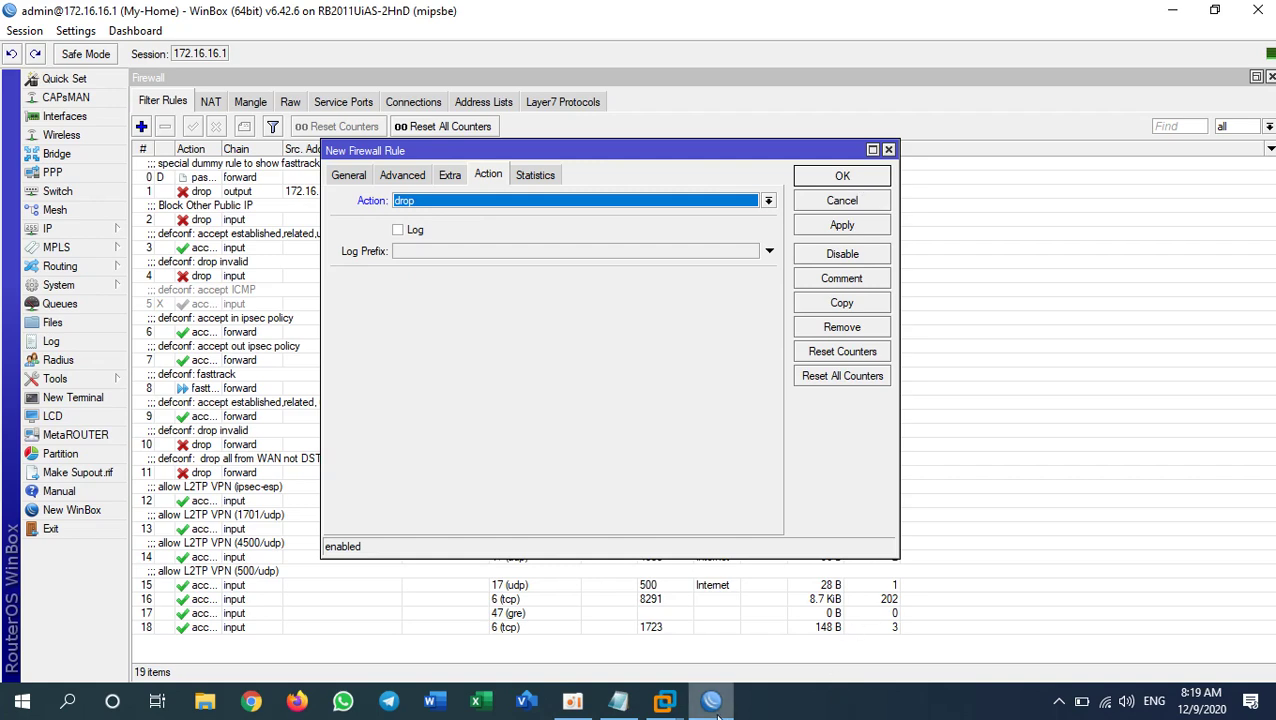
left_click(664, 704)
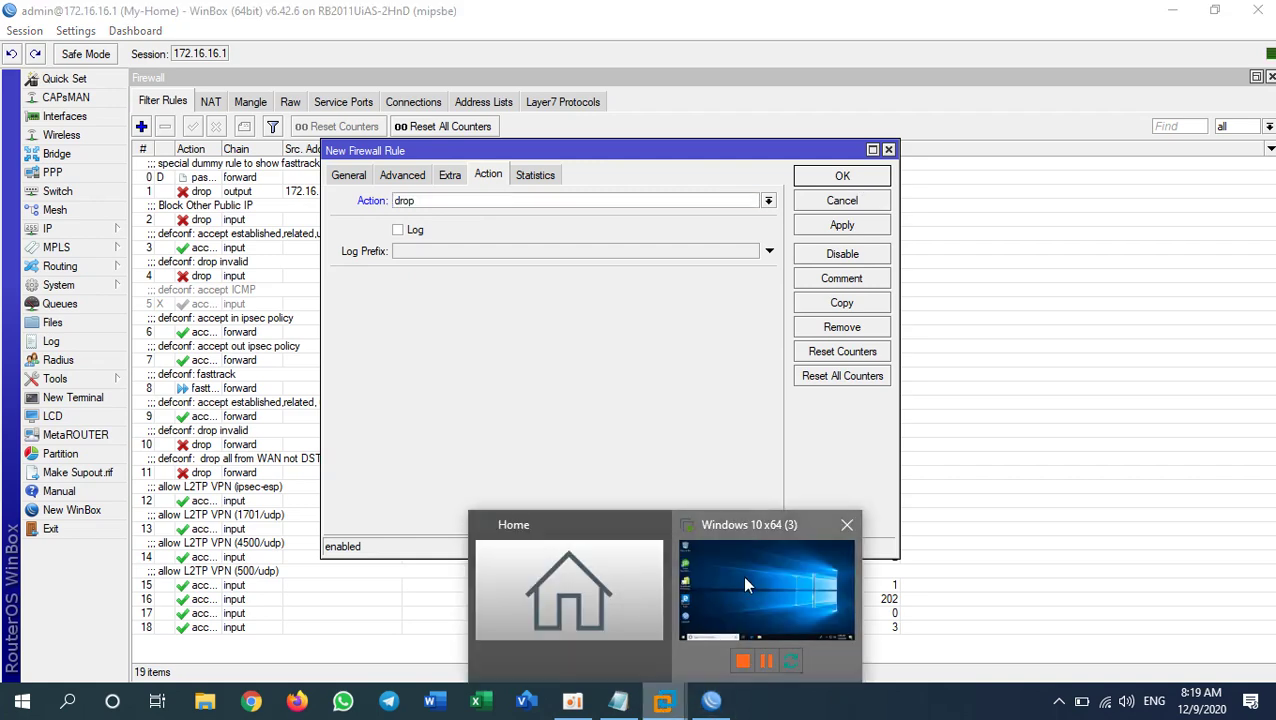
Step: Run ipconfig in the Windows 10 VM to confirm IPv4 172.16.16.17, then launch winbox64
left_click(742, 574)
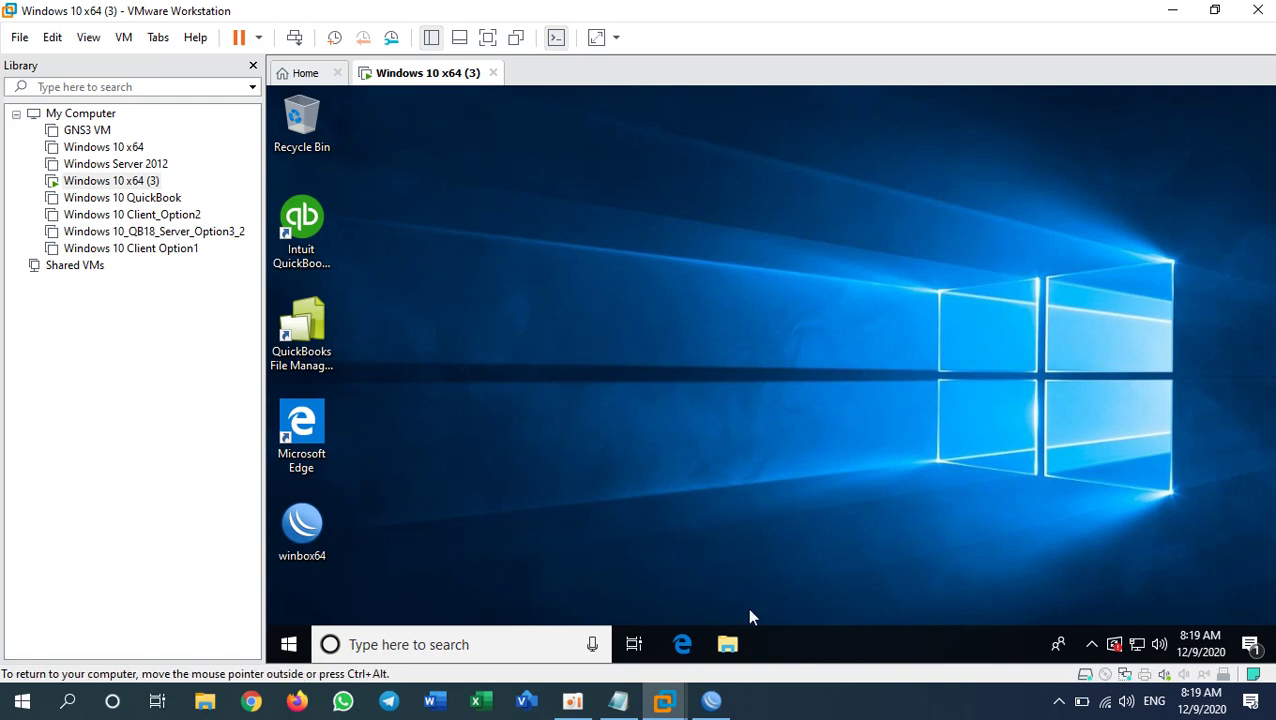
key("super+r")
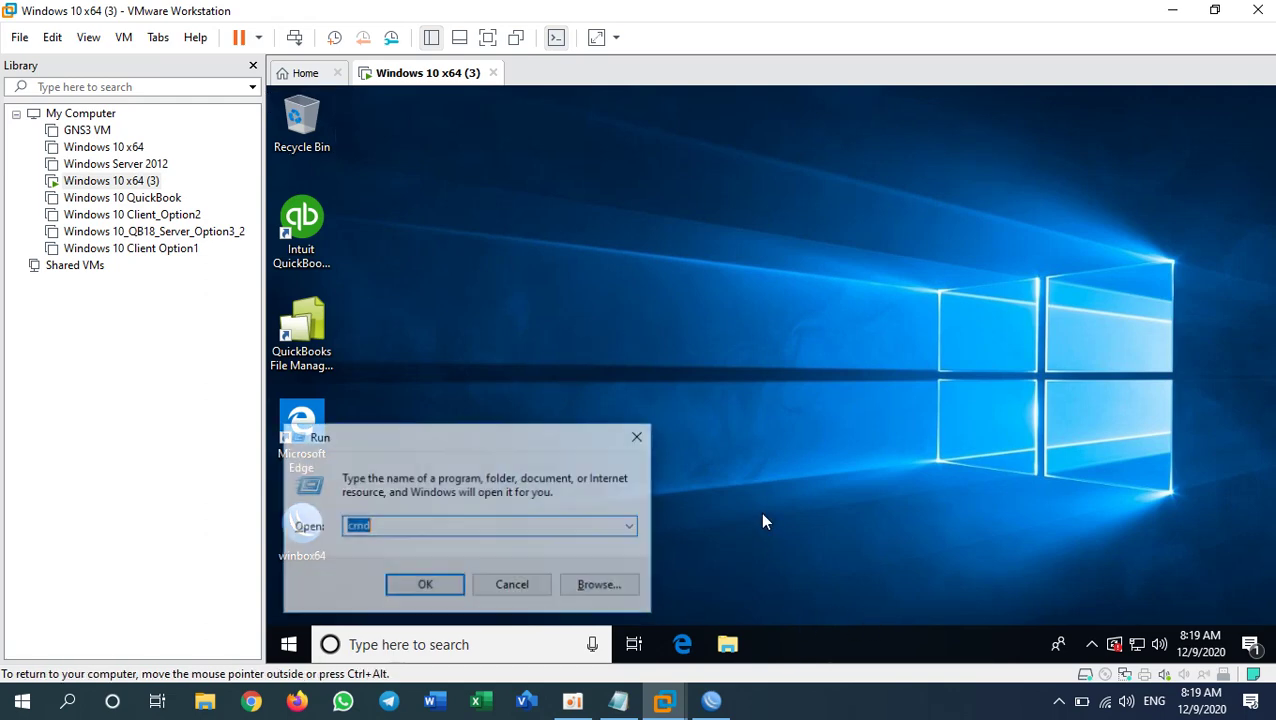
key("Return")
type("ipconfig")
key("Return")
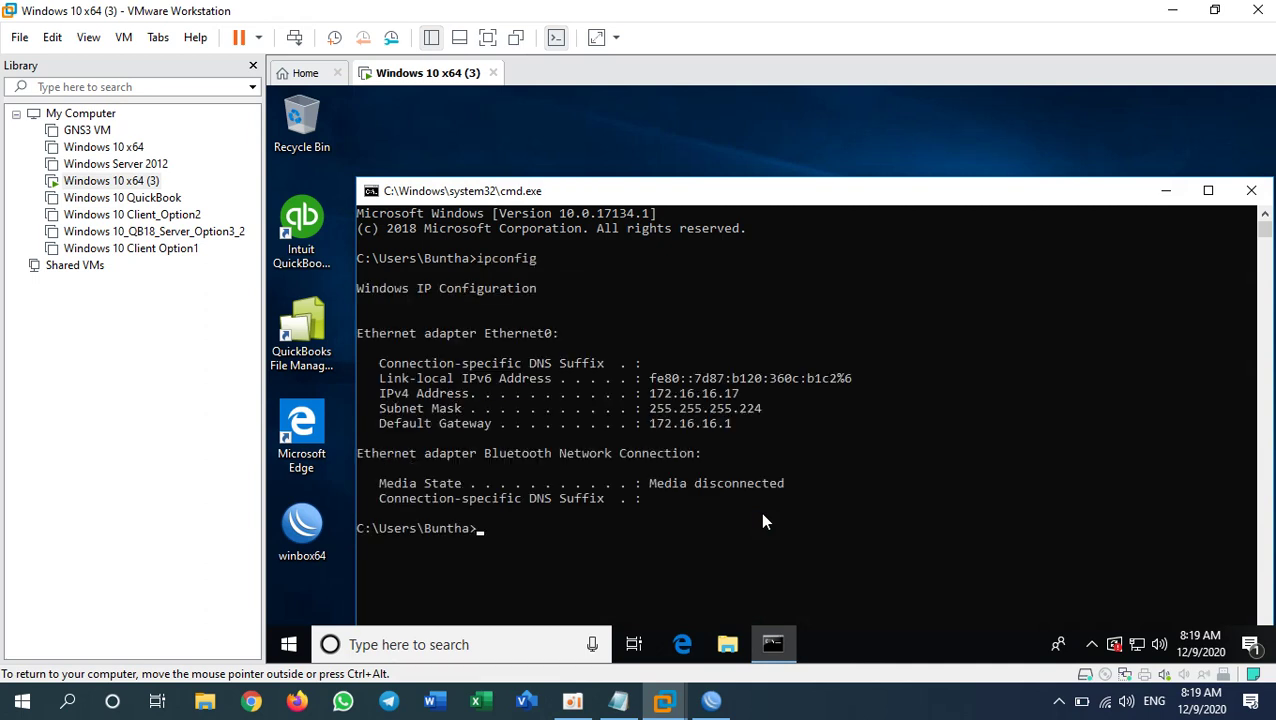
left_click_drag(727, 397, 729, 392)
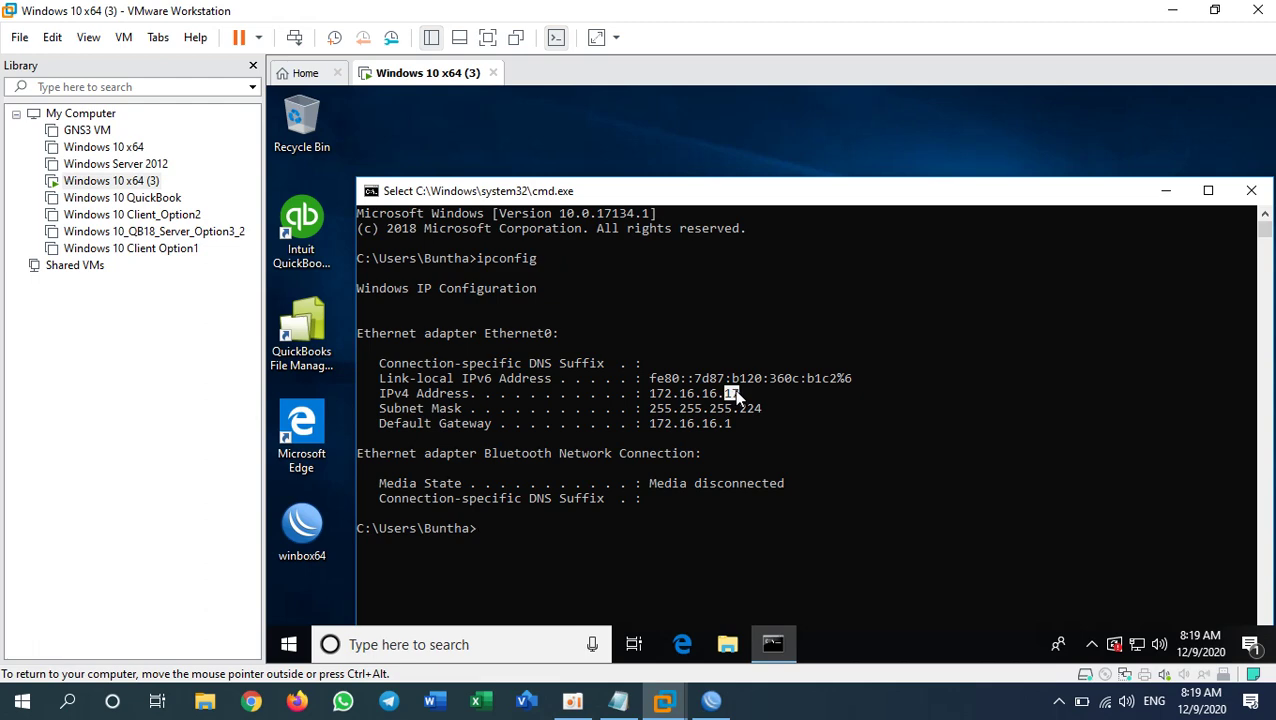
double_click(314, 528)
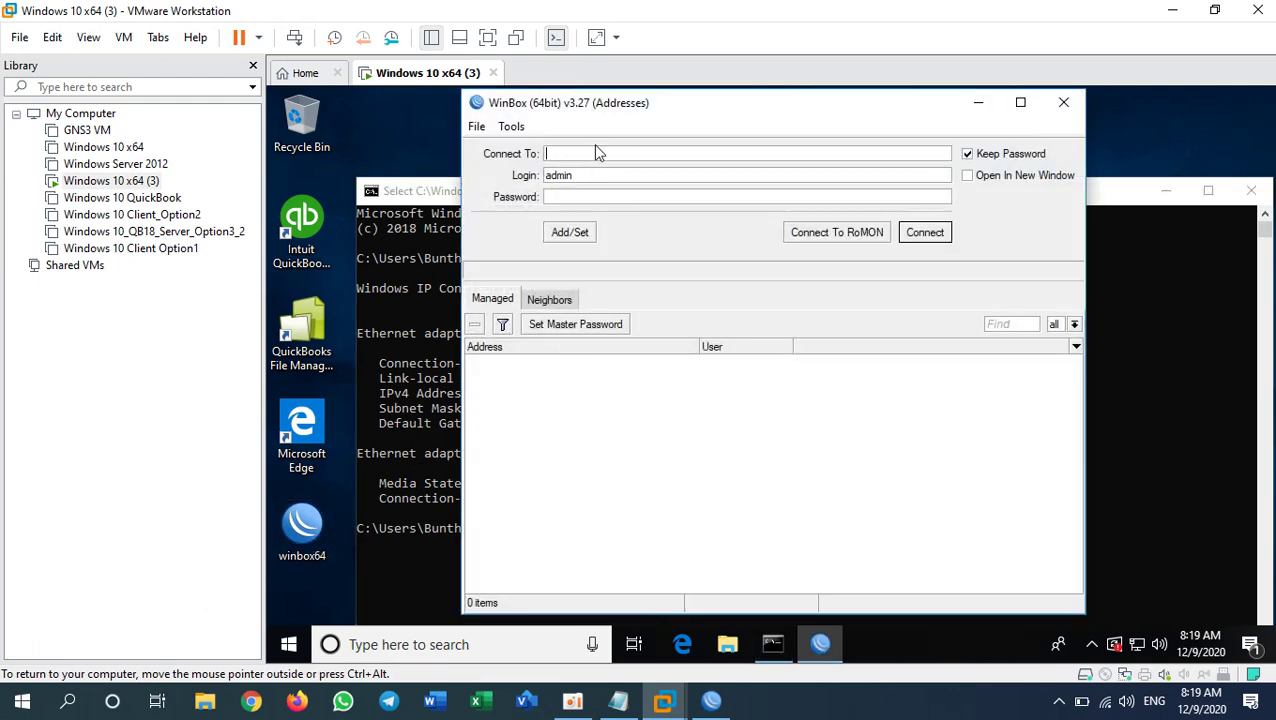
Step: Enter router address 172.16.16.1 and the login credentials in the VM's WinBox and connect
type("172.16.16.")
key("Tab")
key("Tab")
type("12")
left_click(922, 233)
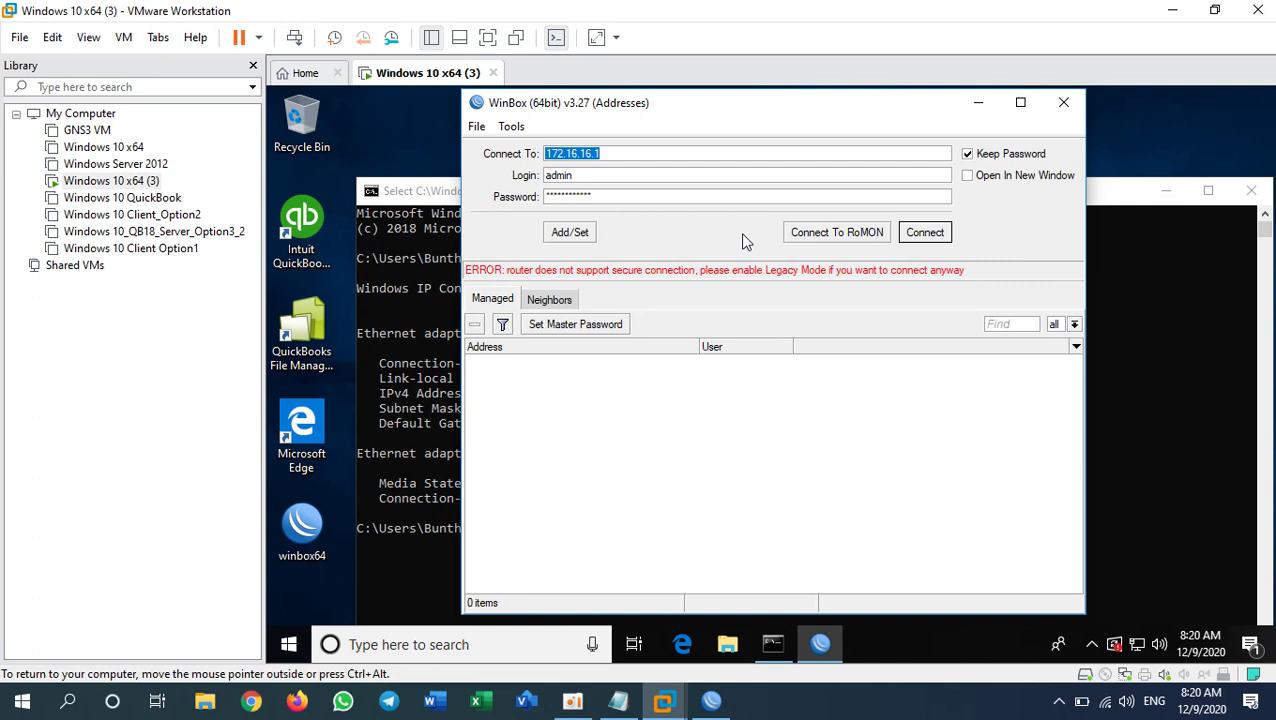
Step: Retry with Advanced and Legacy Mode enabled, clear the password, then save the host's drop rule
left_click(515, 128)
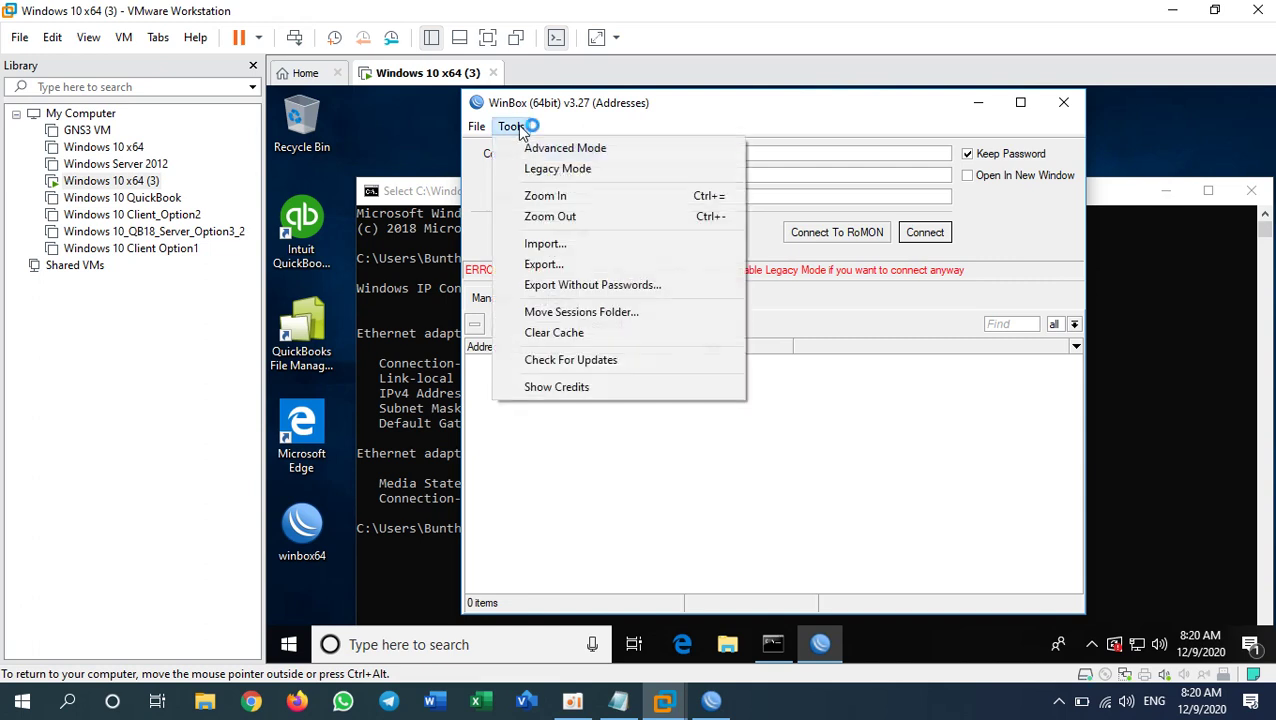
left_click(540, 148)
left_click(511, 127)
left_click(537, 169)
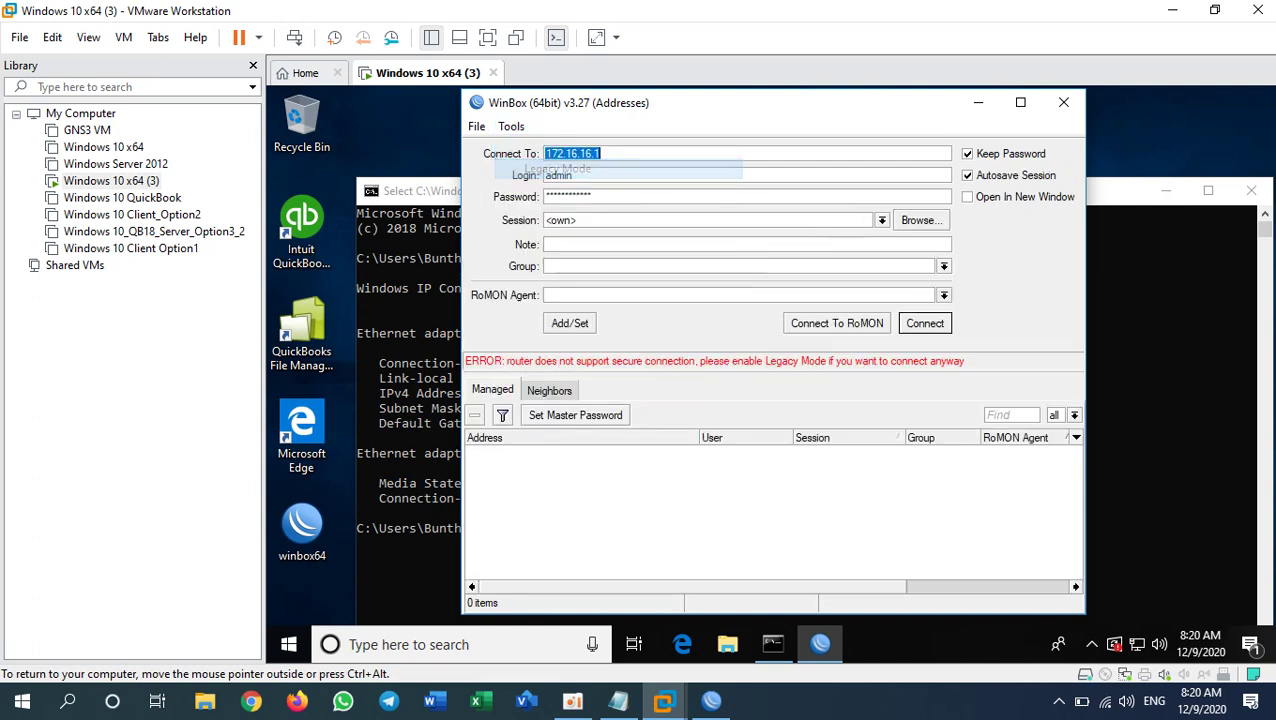
left_click(925, 324)
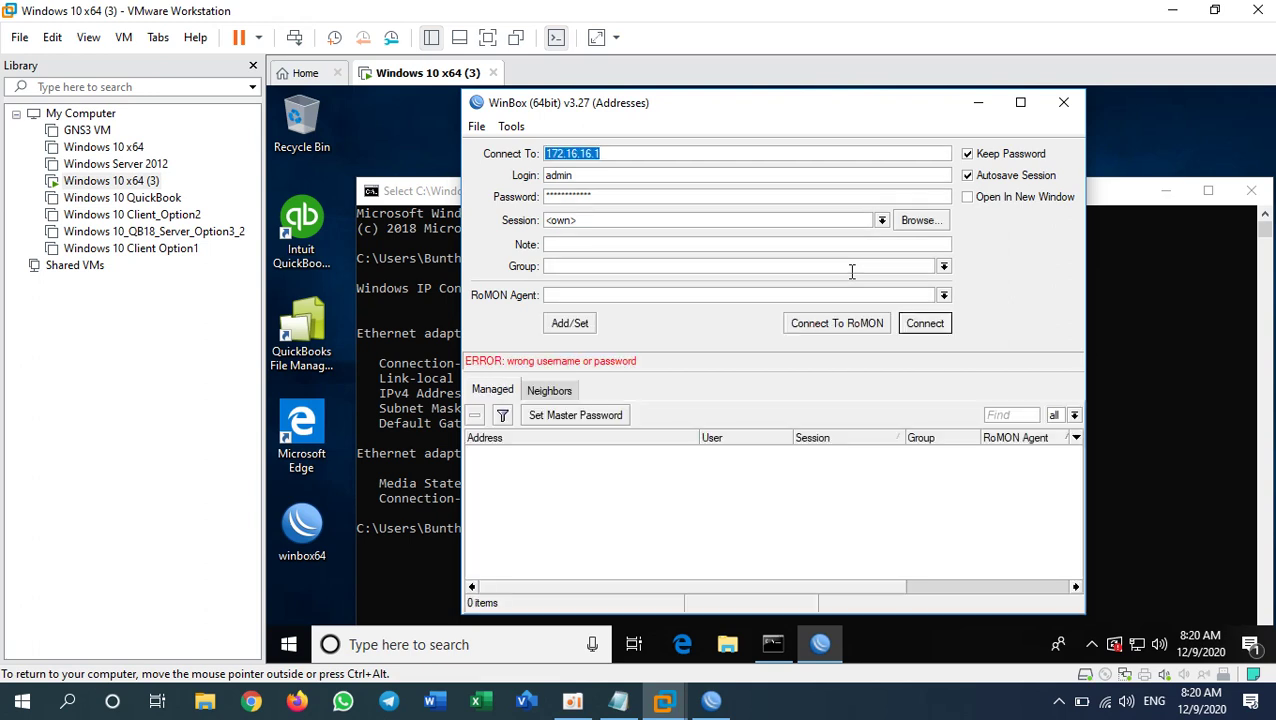
left_click_drag(626, 197, 377, 197)
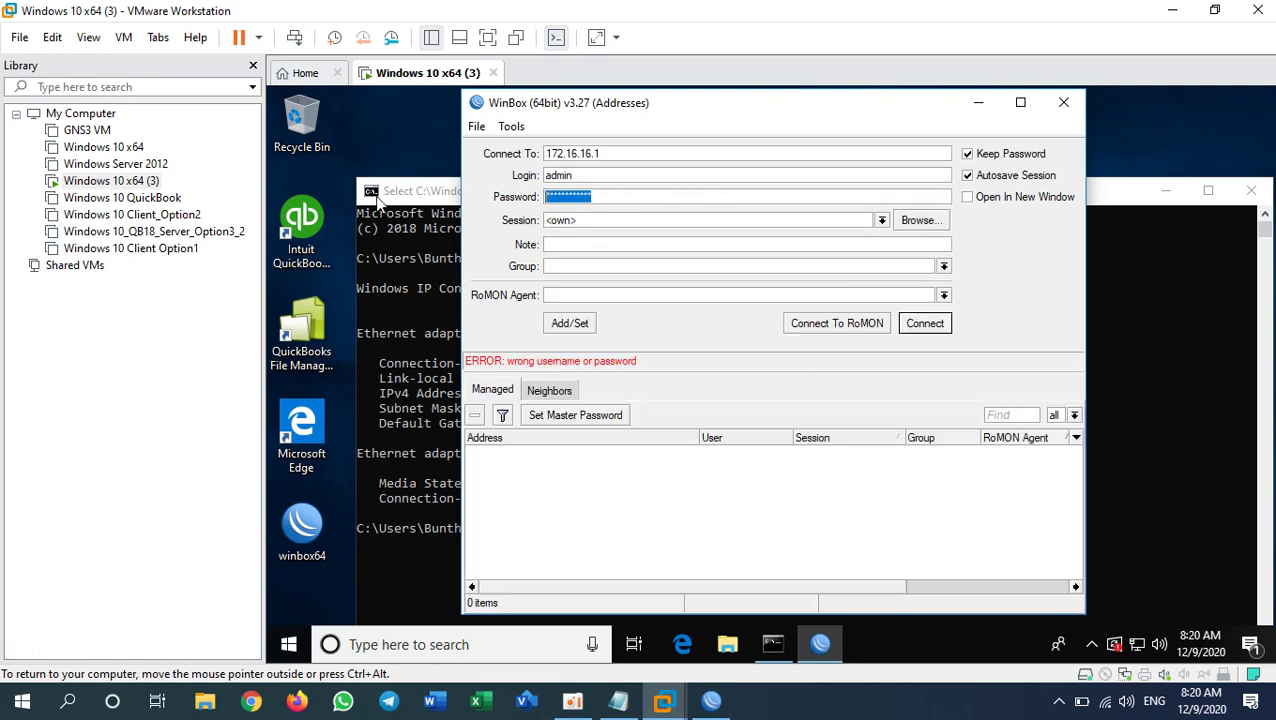
key("BackSpace")
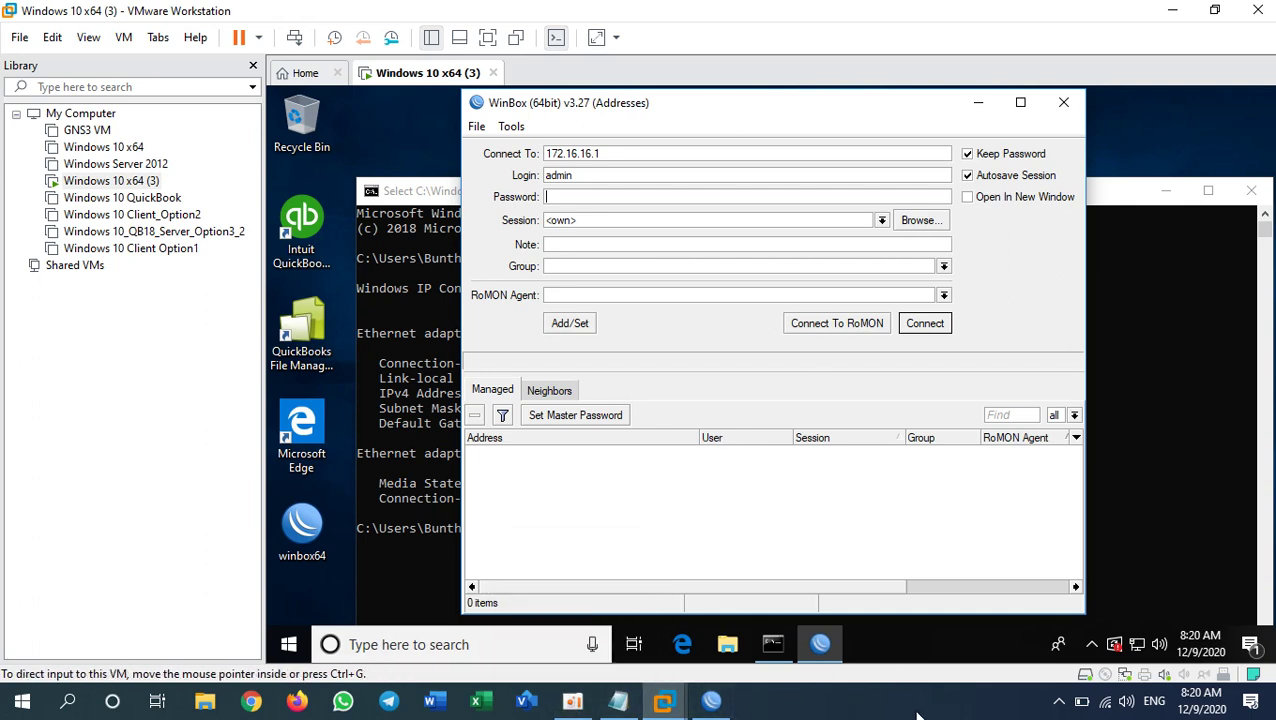
left_click(1178, 10)
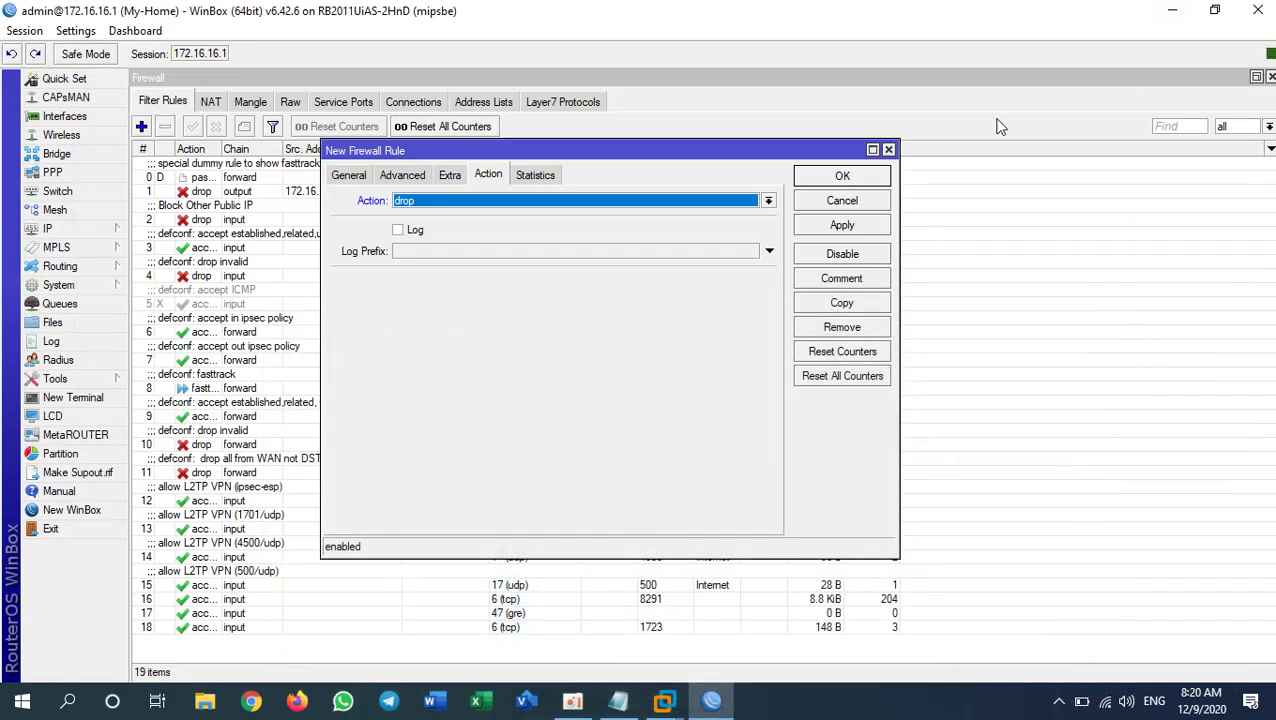
left_click(843, 177)
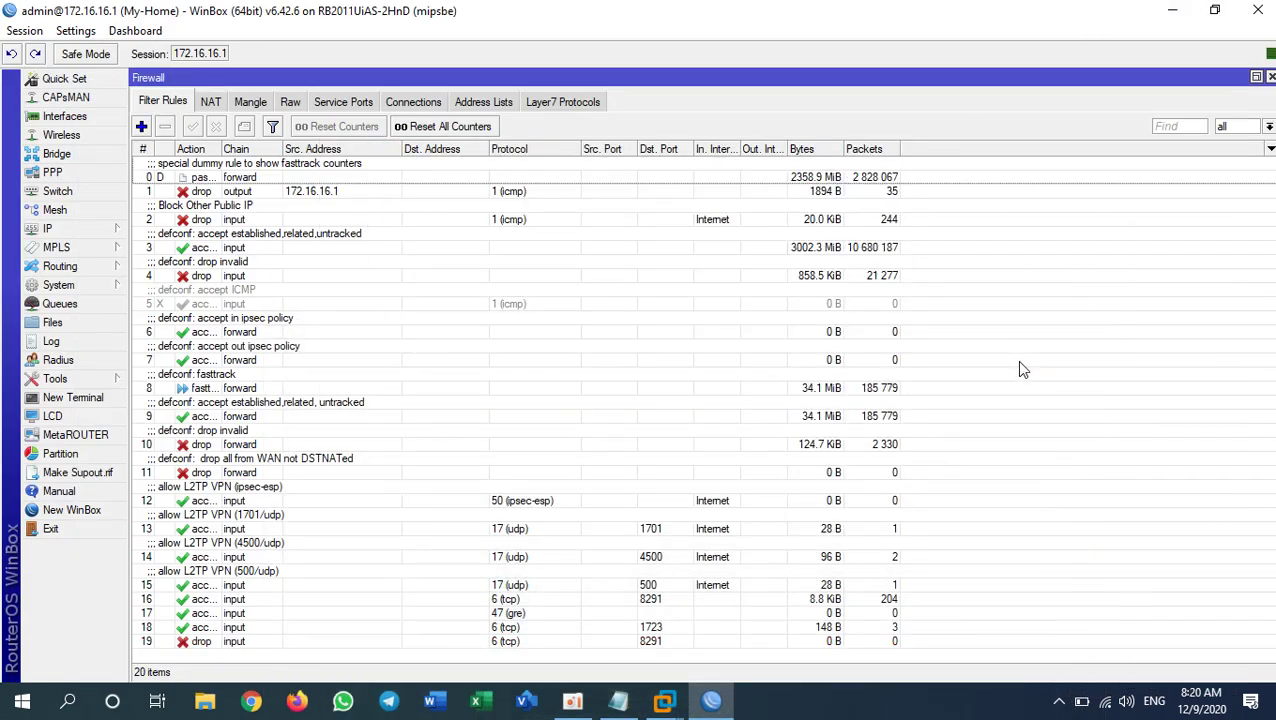
Step: Paste the router password in the VM's WinBox and connect to 172.16.16.1
left_click(664, 705)
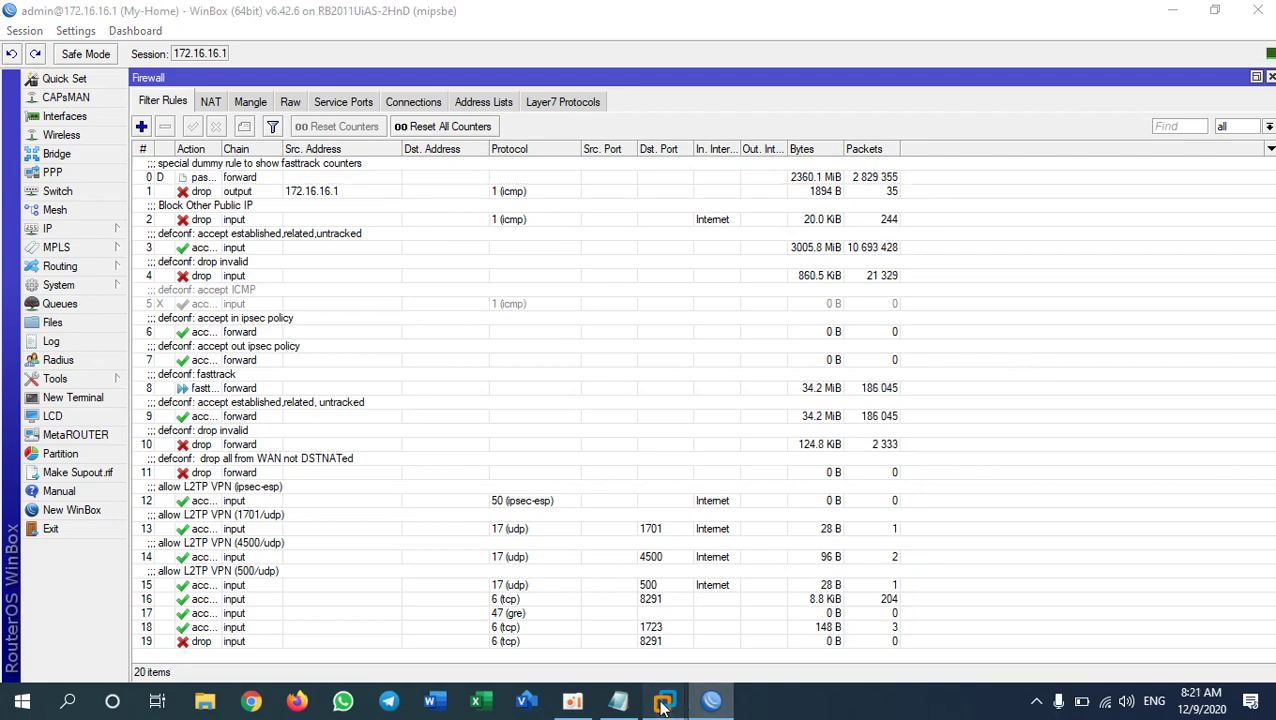
left_click(674, 658)
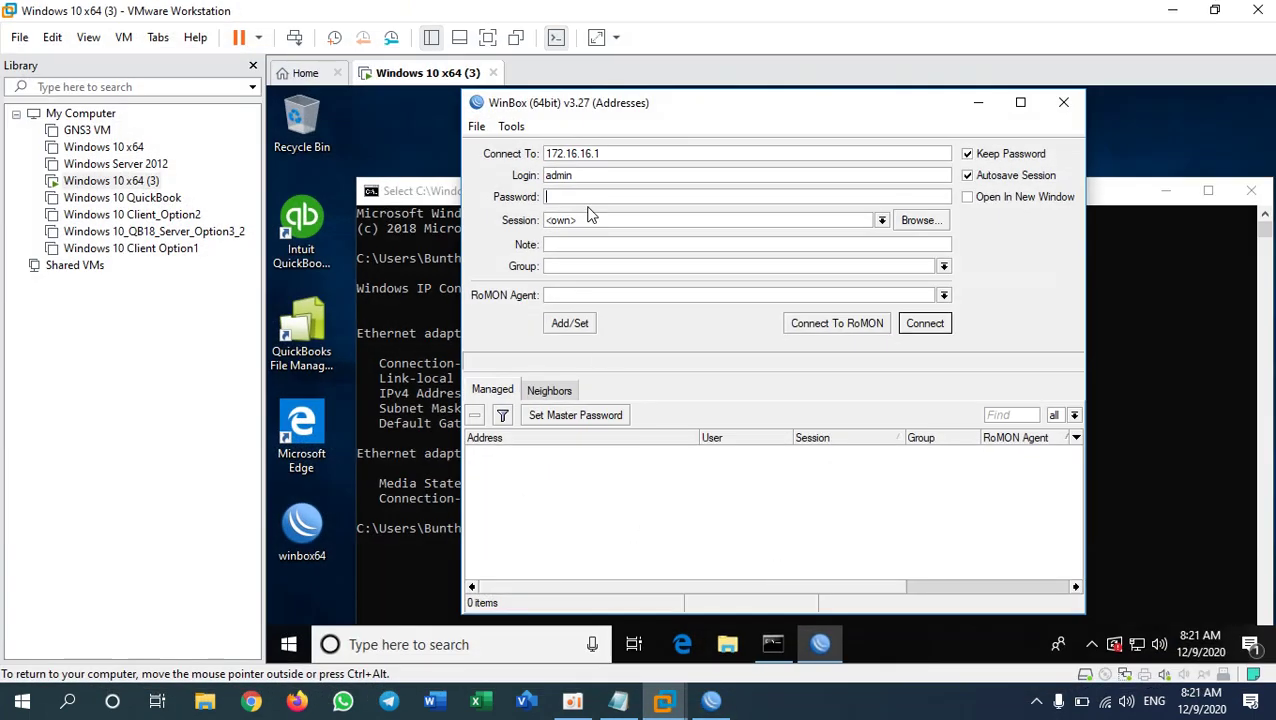
key("ctrl+v")
left_click(925, 324)
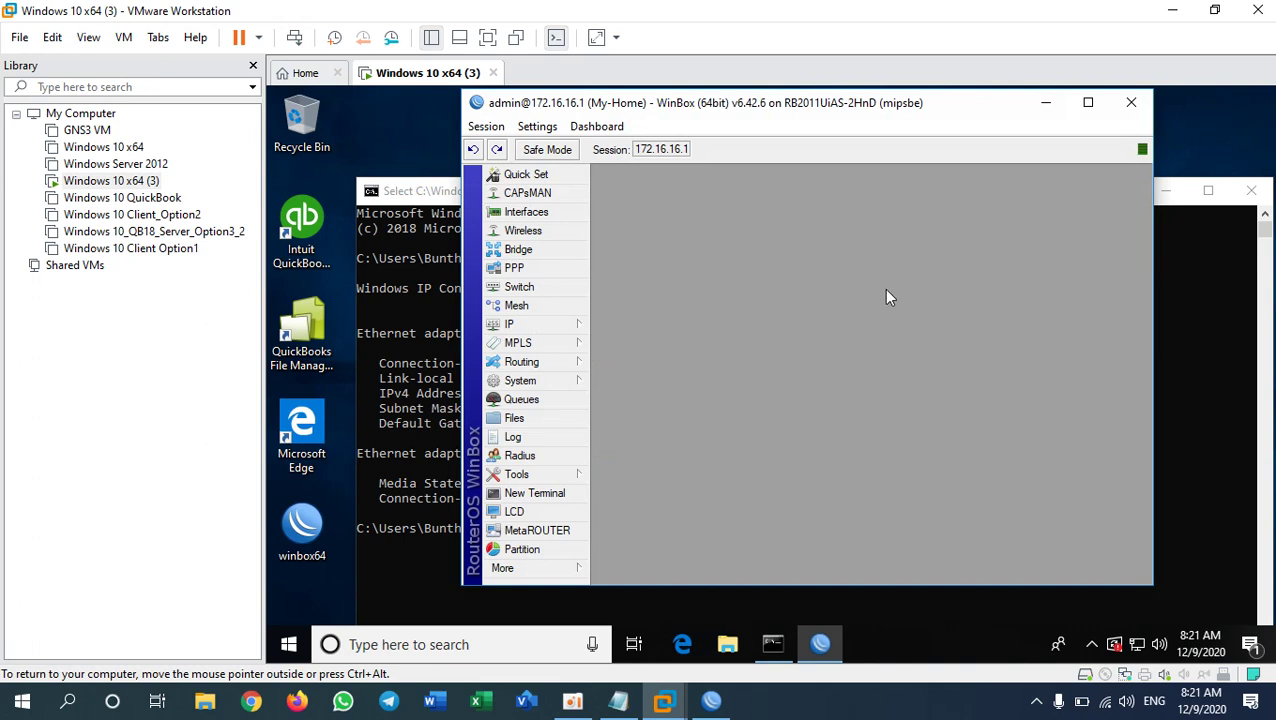
Step: Confirm the VM's address 172.16.16.17, close its router session, and return to the host
left_click(1190, 358)
left_click_drag(724, 393, 756, 401)
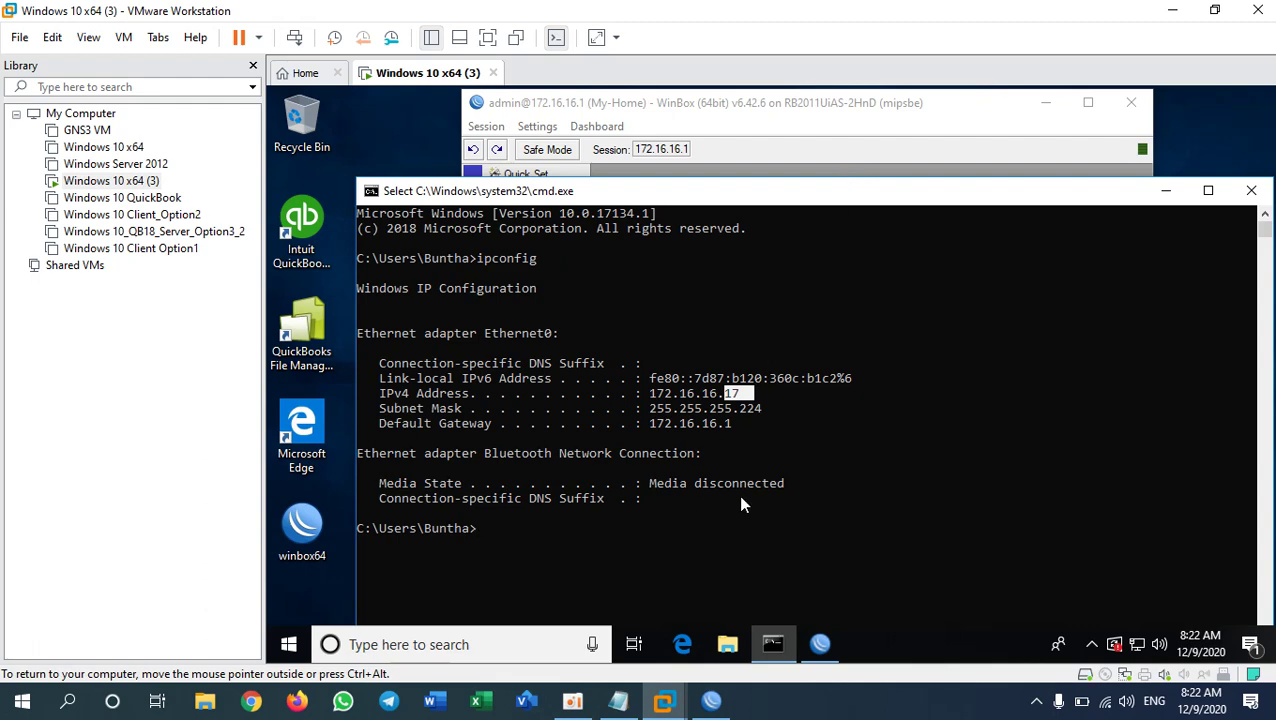
left_click(1045, 102)
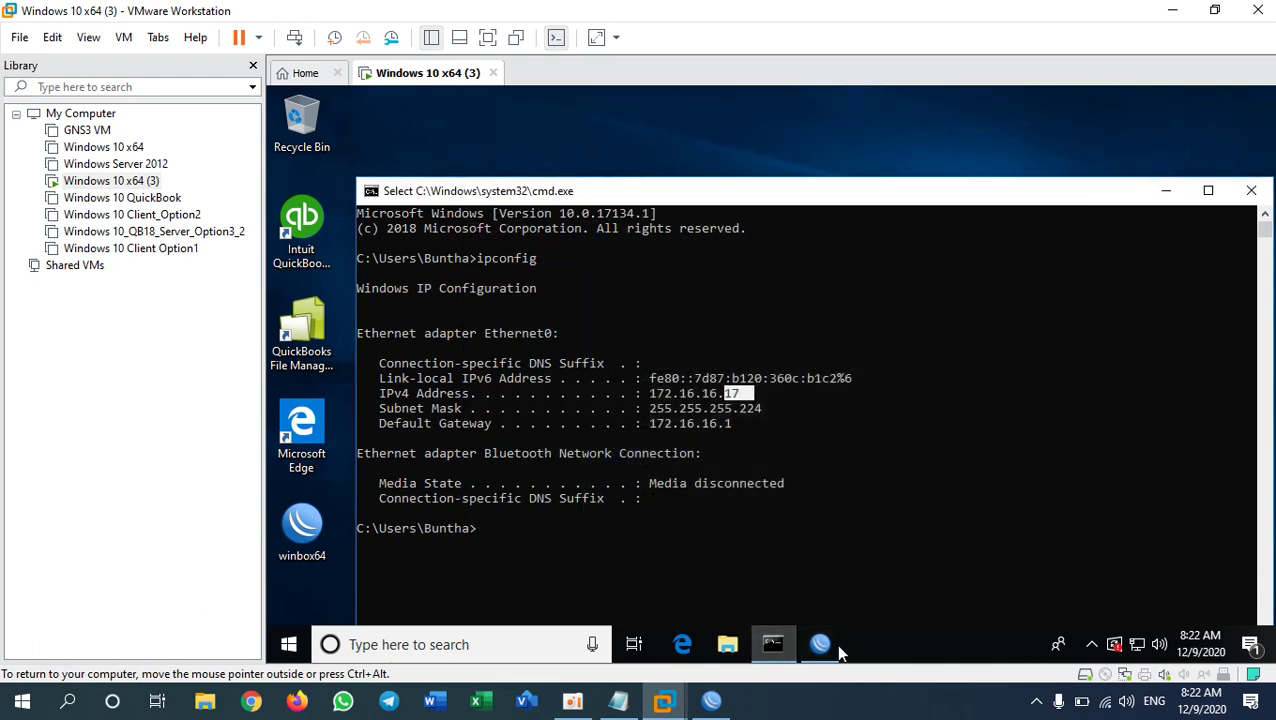
left_click(828, 645)
left_click(1131, 102)
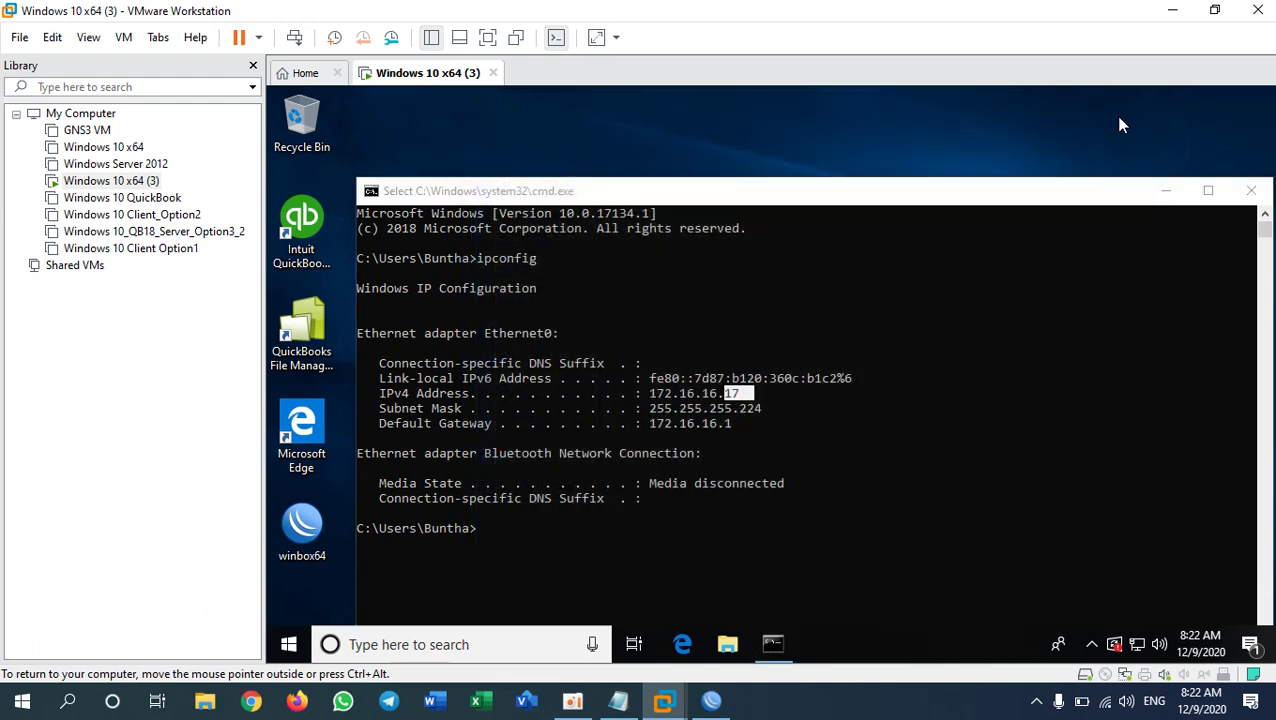
left_click(711, 700)
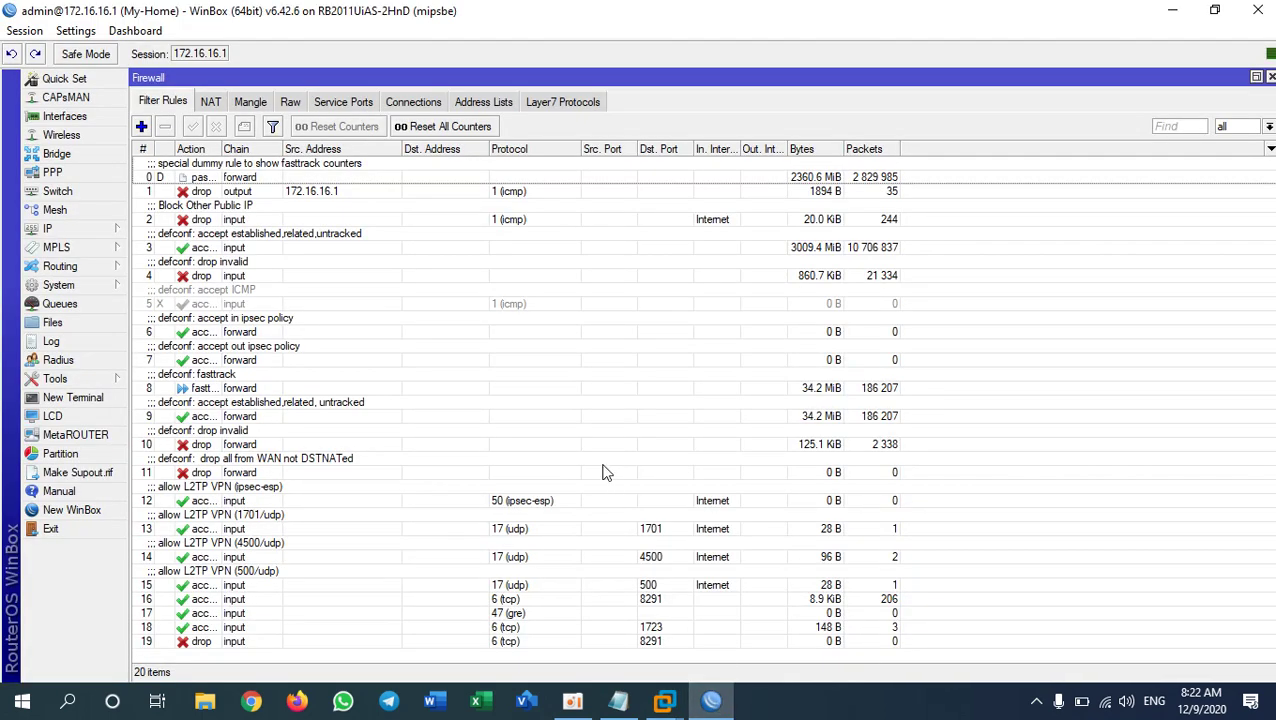
Step: Restore the host's WinBox session and start a new rule under IP > Firewall
left_click(1270, 78)
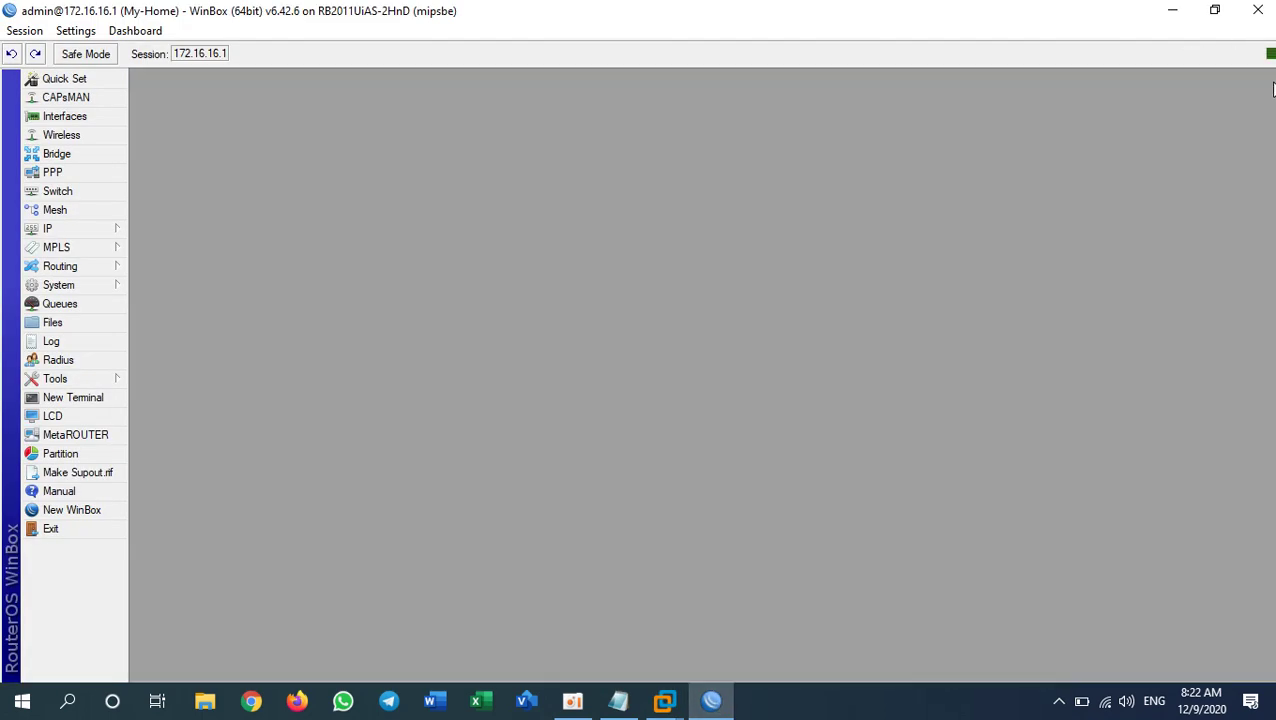
left_click(711, 700)
left_click(714, 706)
left_click(100, 228)
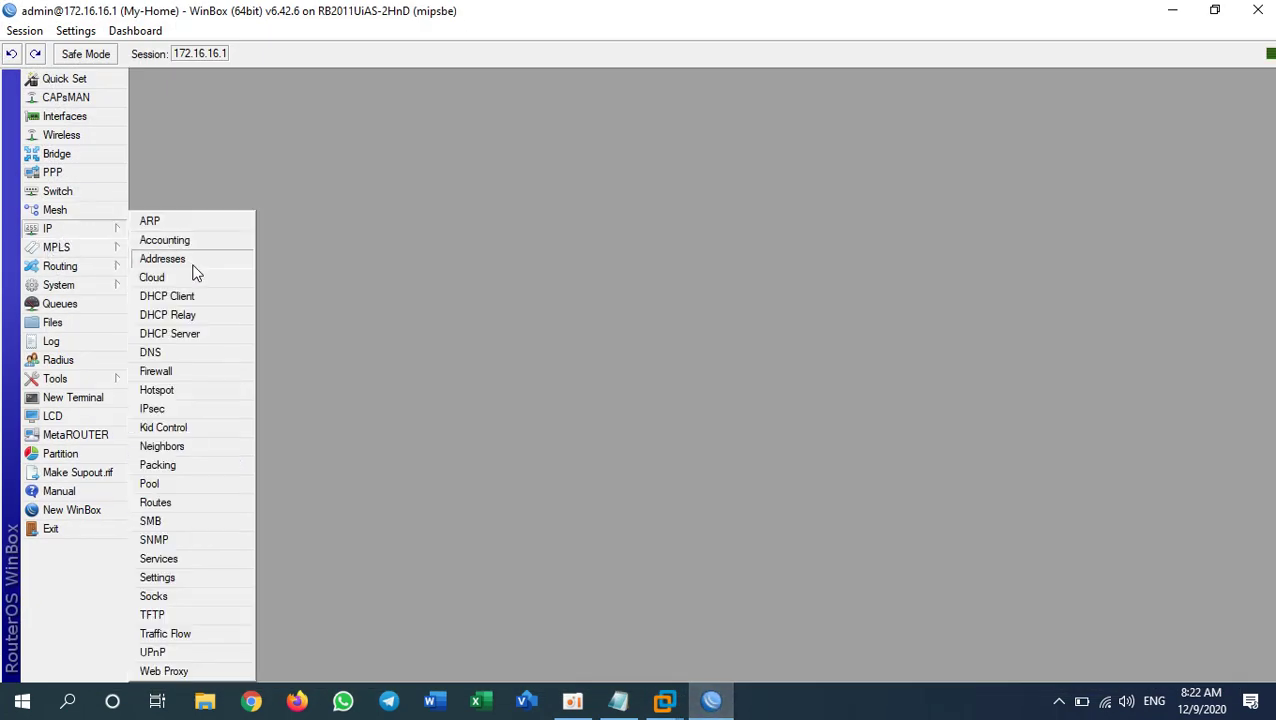
left_click(176, 372)
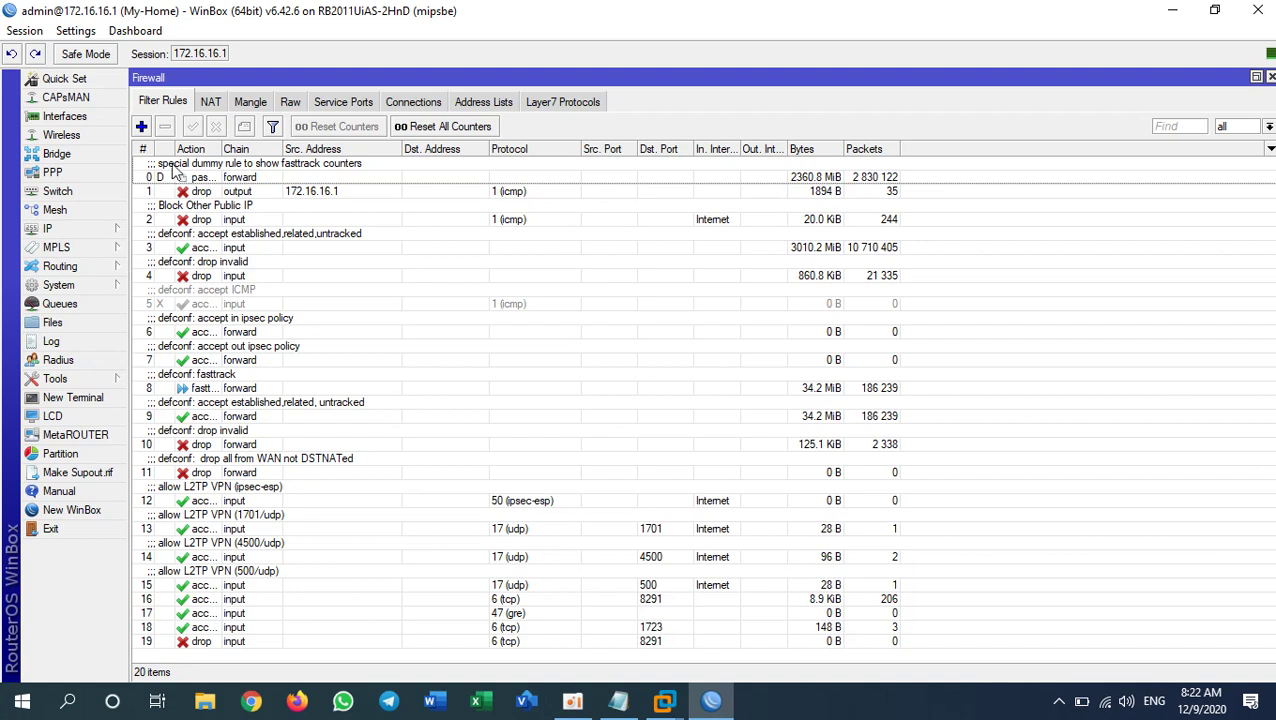
left_click(142, 127)
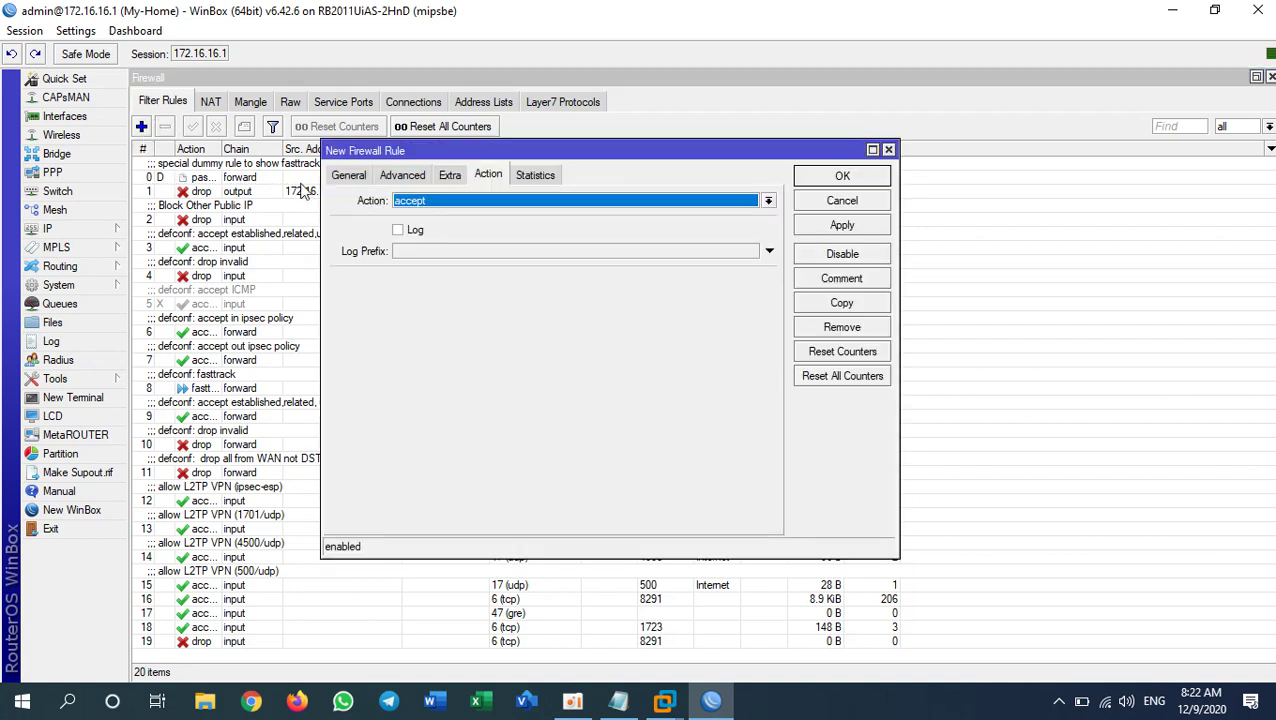
Step: Set the rule to chain input, protocol tcp, destination port 8291
left_click(352, 178)
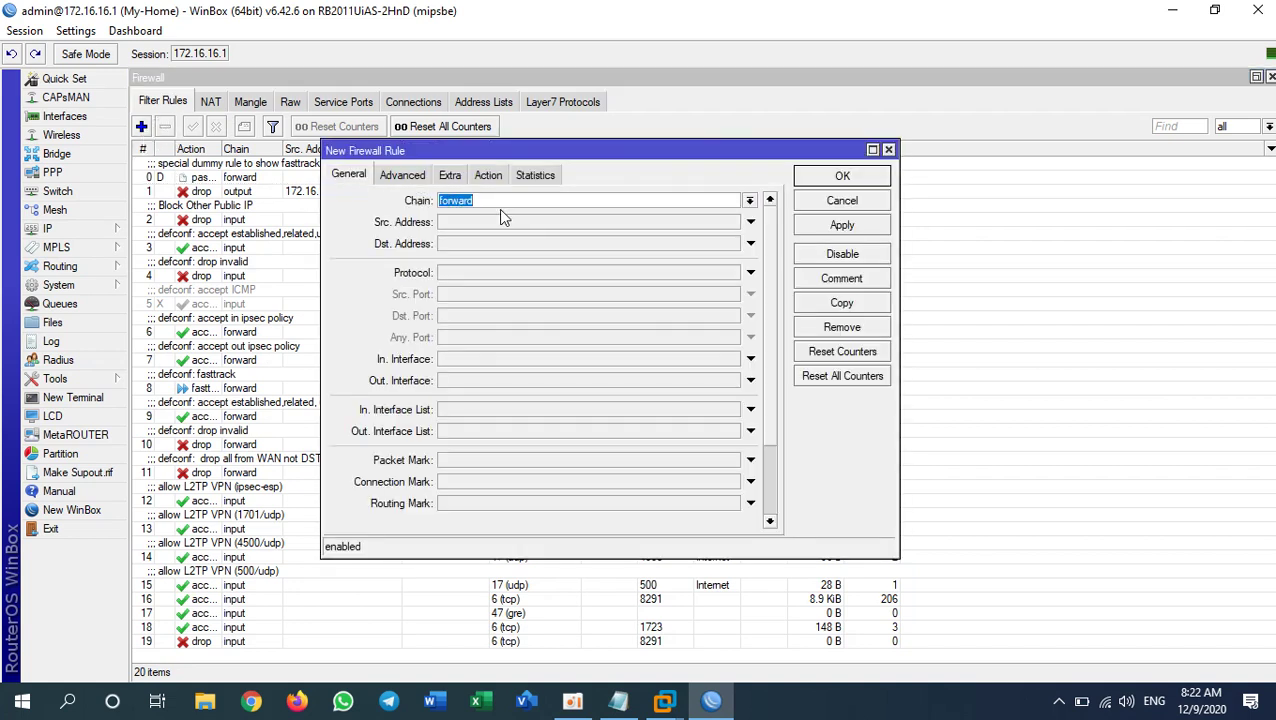
left_click(749, 201)
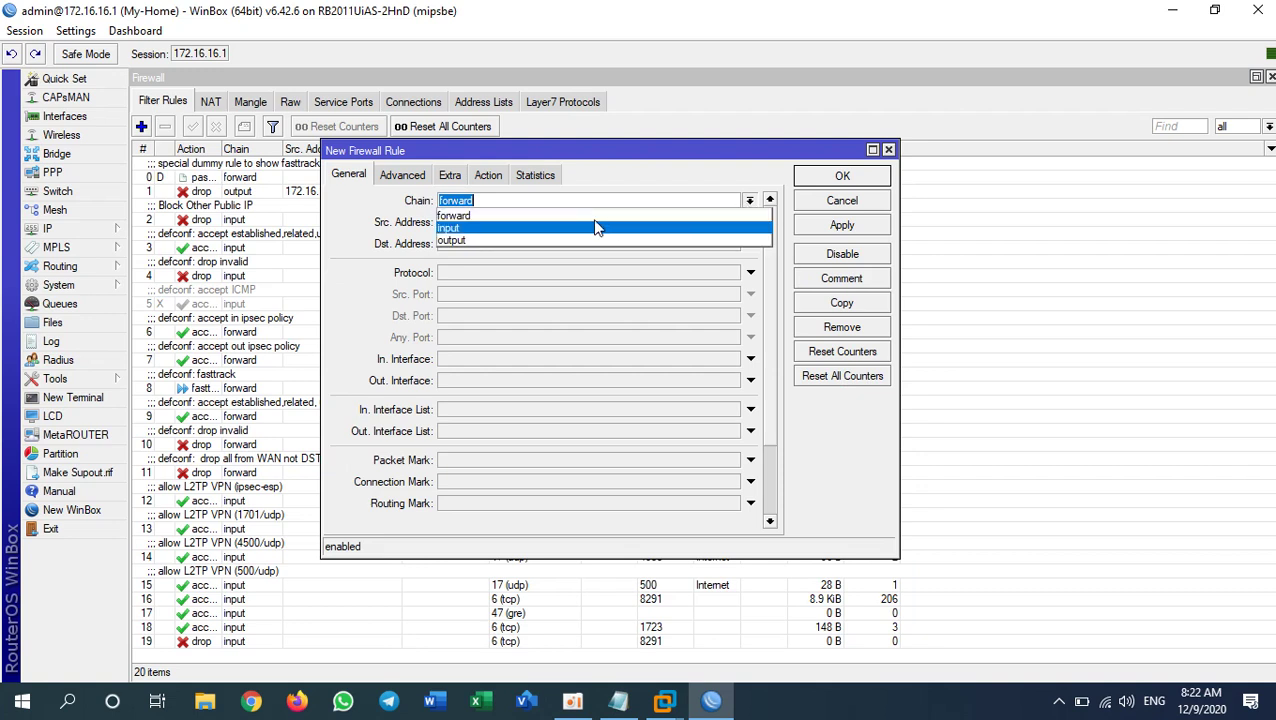
left_click(452, 226)
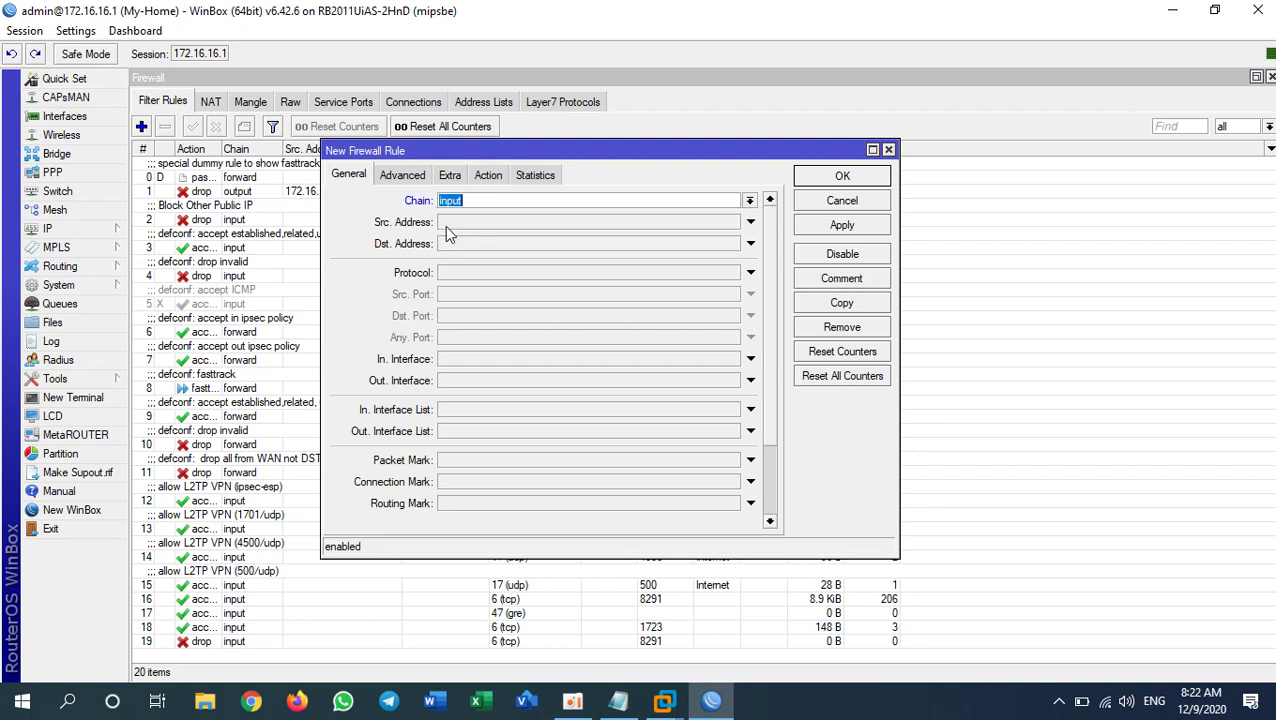
left_click(475, 273)
left_click(474, 317)
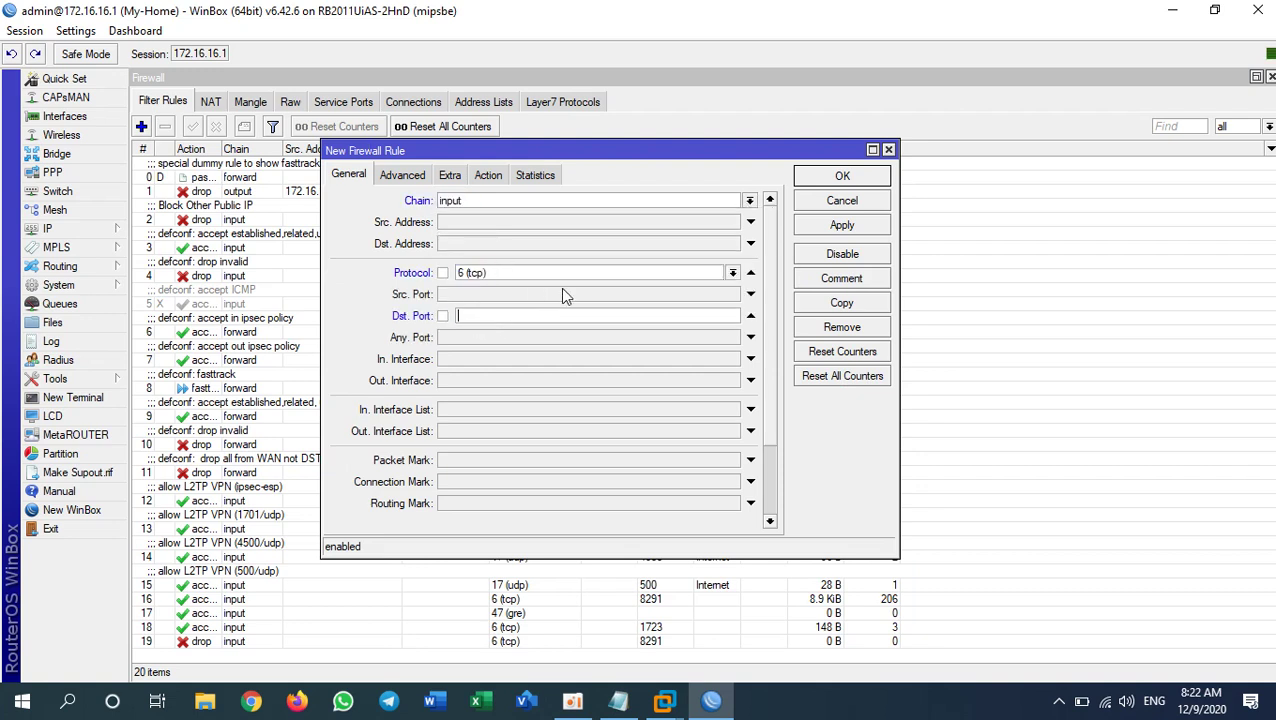
type("8291")
Step: Match source address list ! AllowWinbox, set action drop, and save the rule
left_click(403, 176)
left_click(716, 203)
left_click(733, 201)
left_click(505, 227)
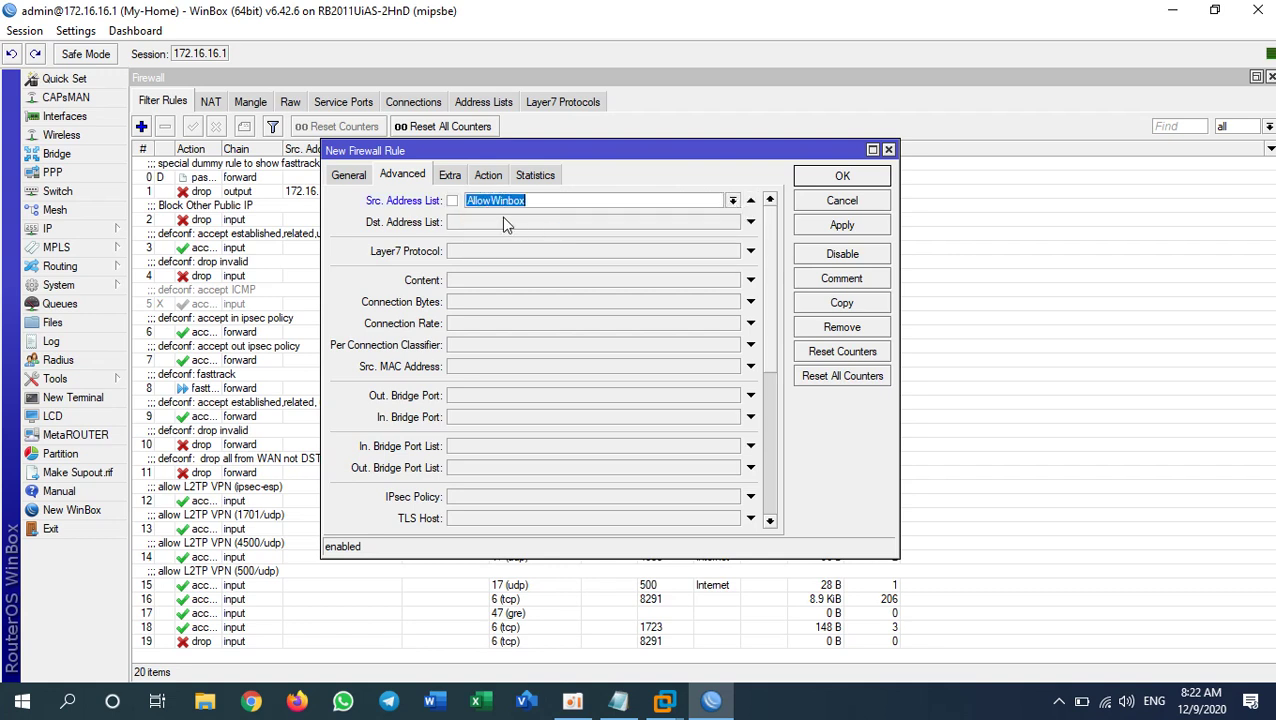
left_click(453, 201)
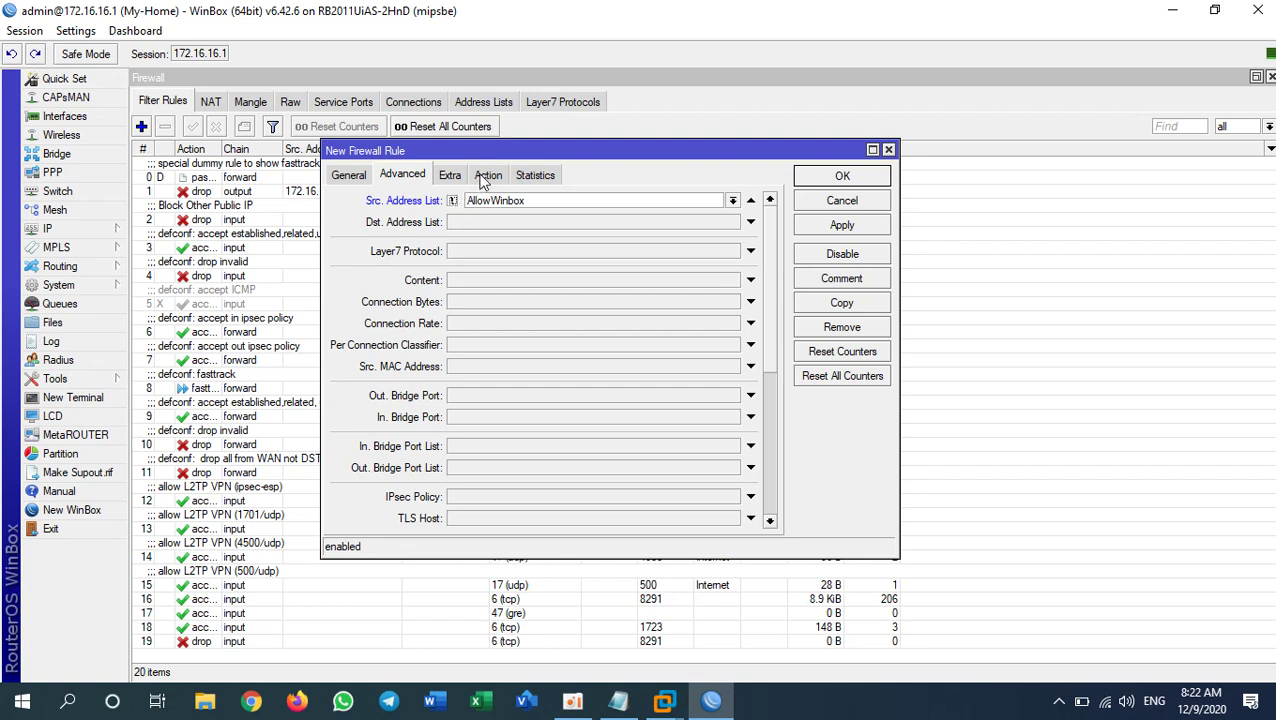
left_click(488, 175)
left_click(435, 201)
left_click(435, 253)
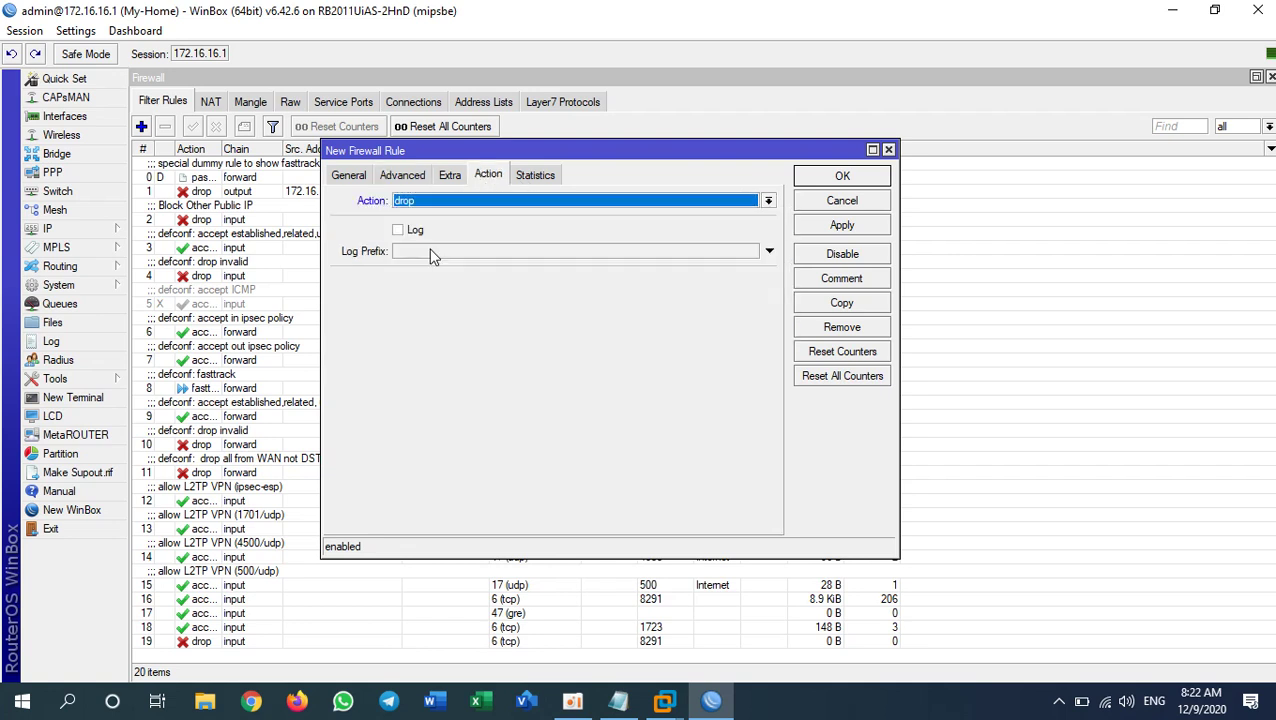
left_click(848, 177)
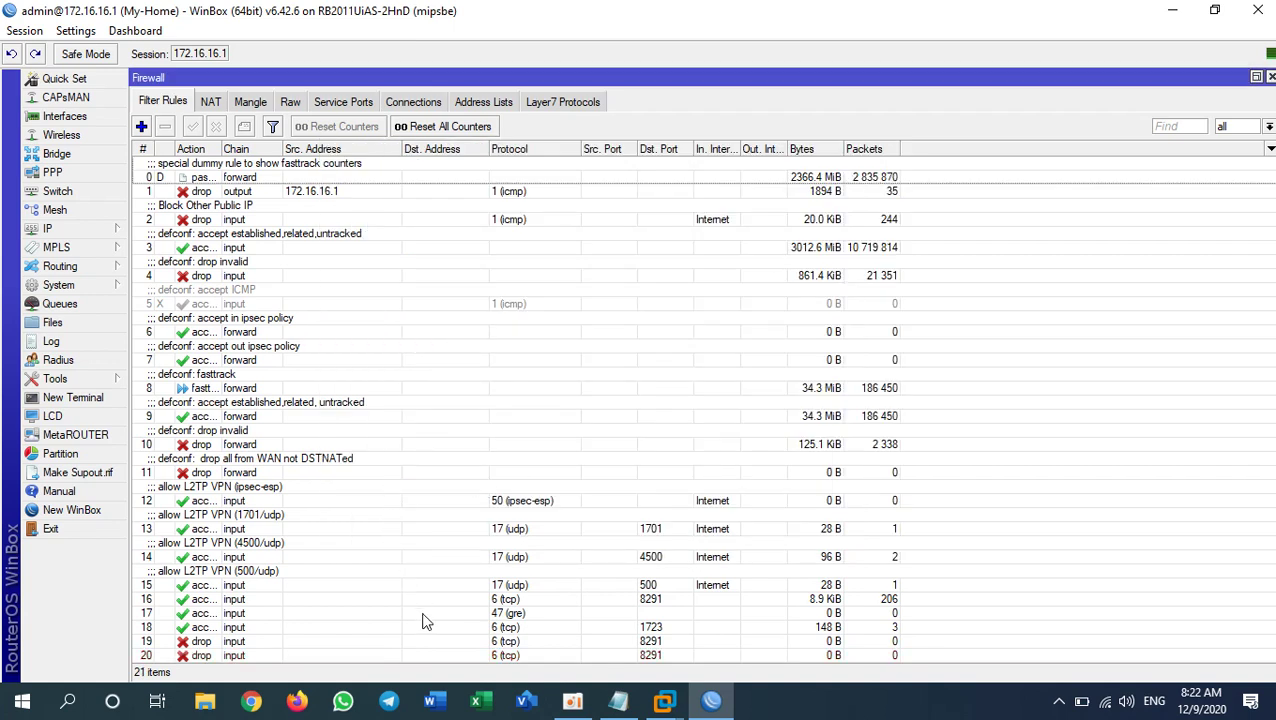
Step: Inspect drop rule 19 and delete the duplicate rule 20
left_click(514, 645)
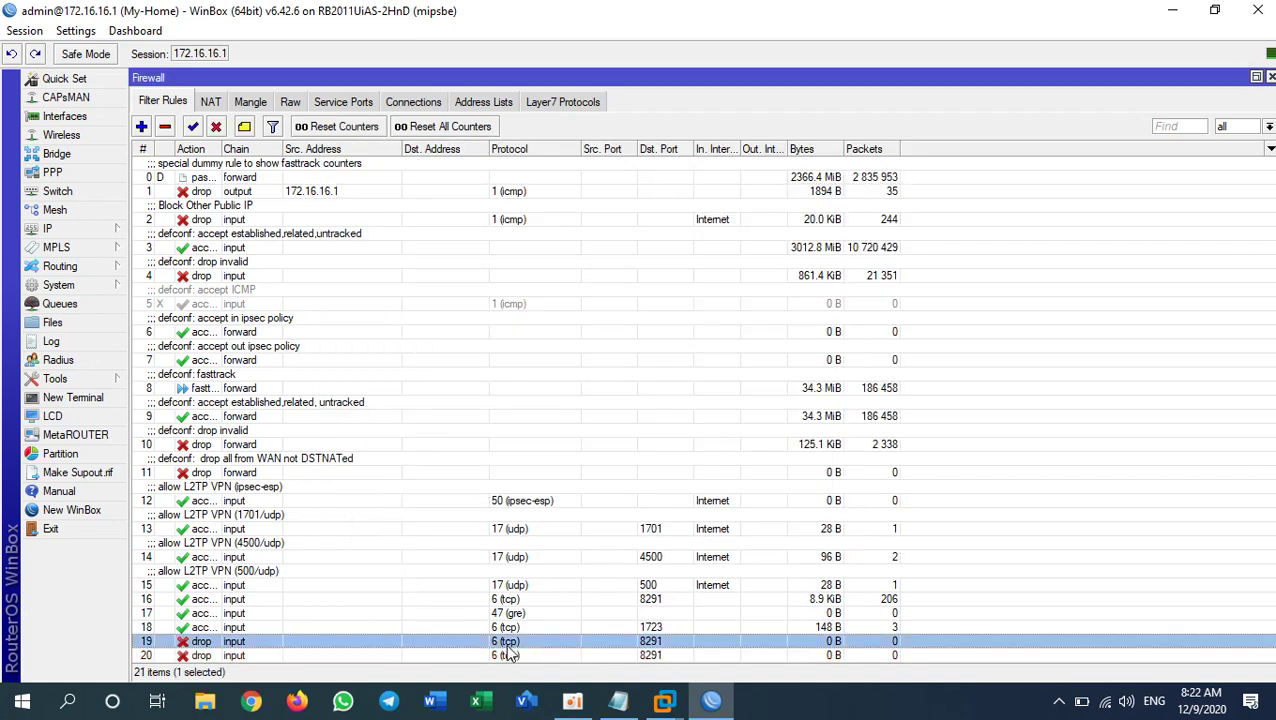
double_click(495, 643)
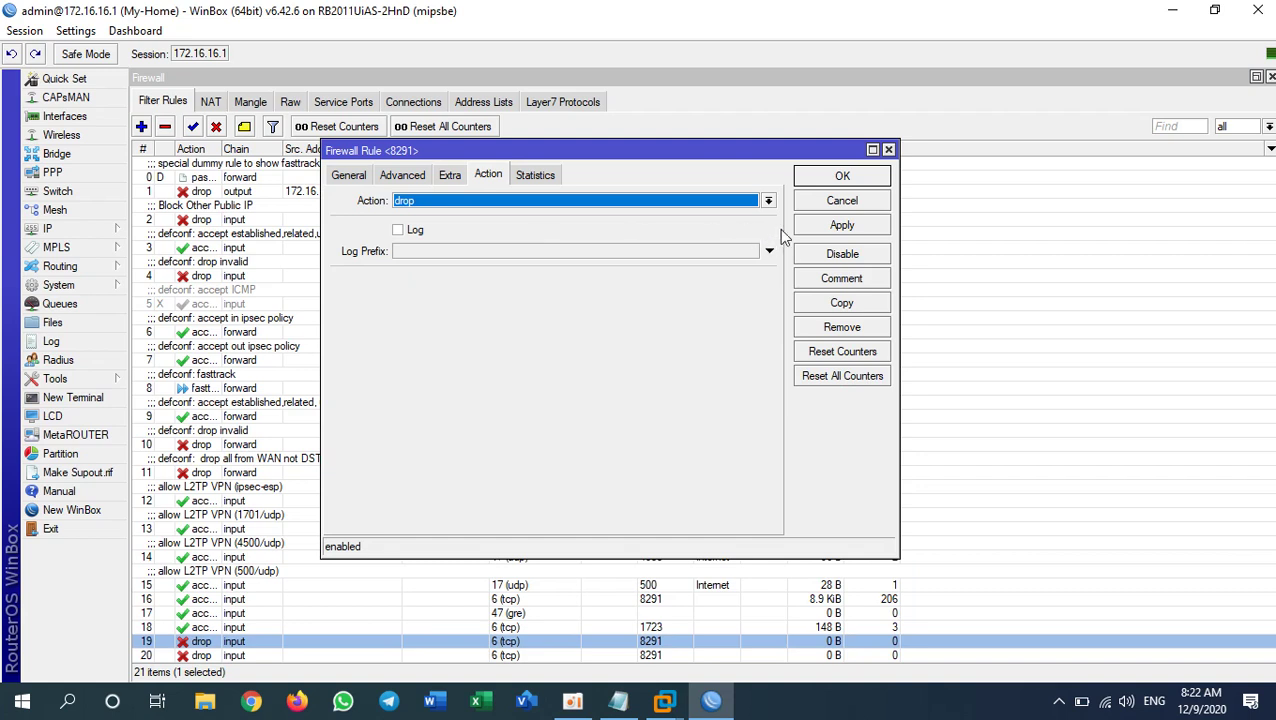
left_click(842, 176)
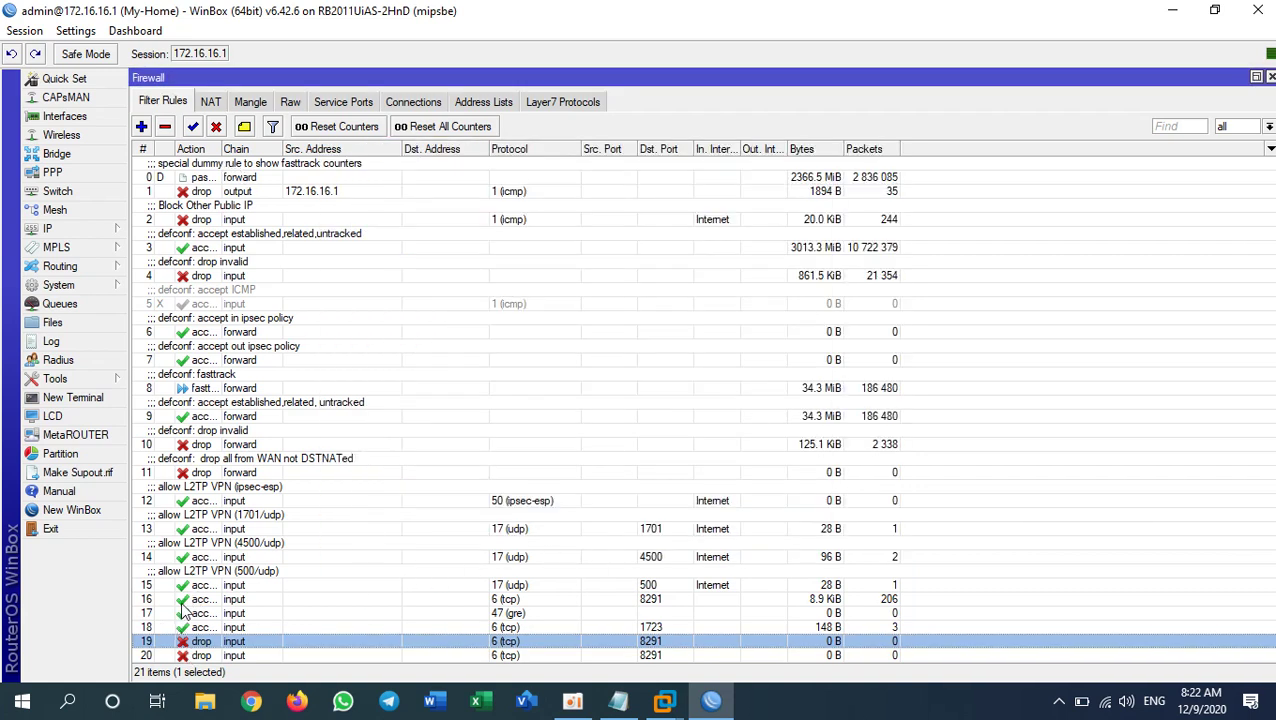
left_click(212, 658)
left_click(166, 128)
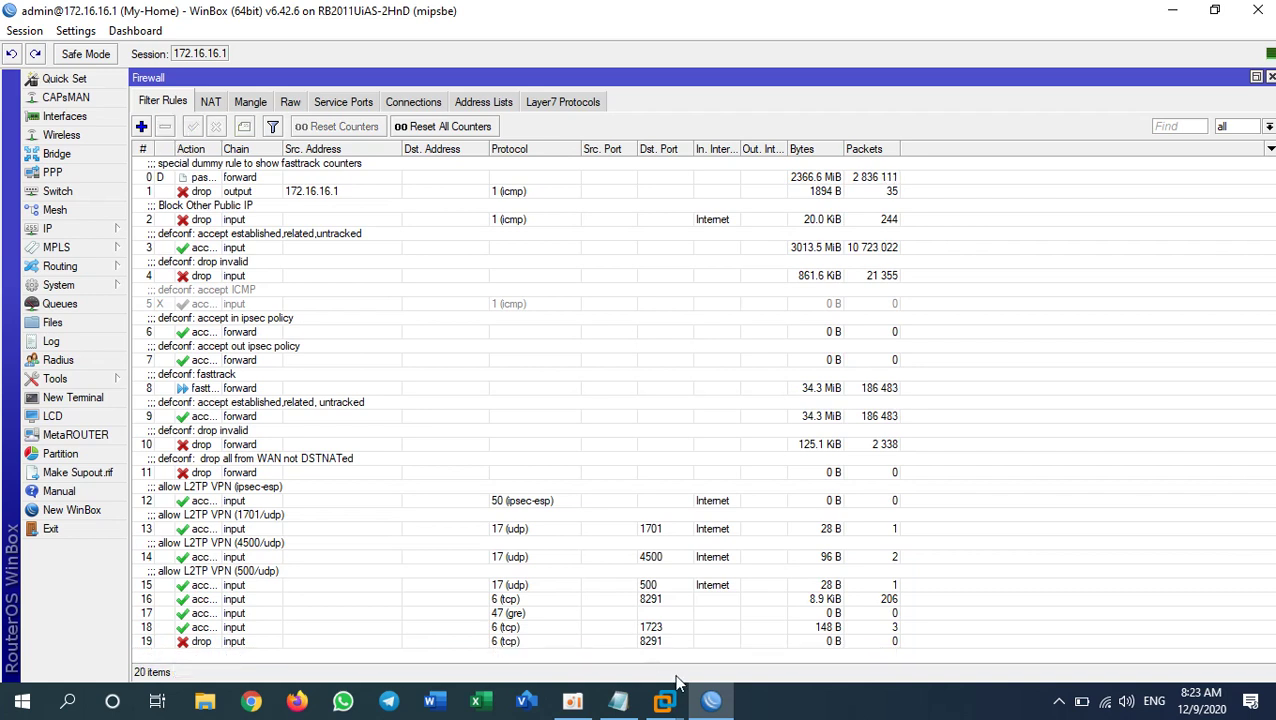
Step: Drag the port 8291 drop rule to the top as rule 1 and review its settings
left_click(198, 643)
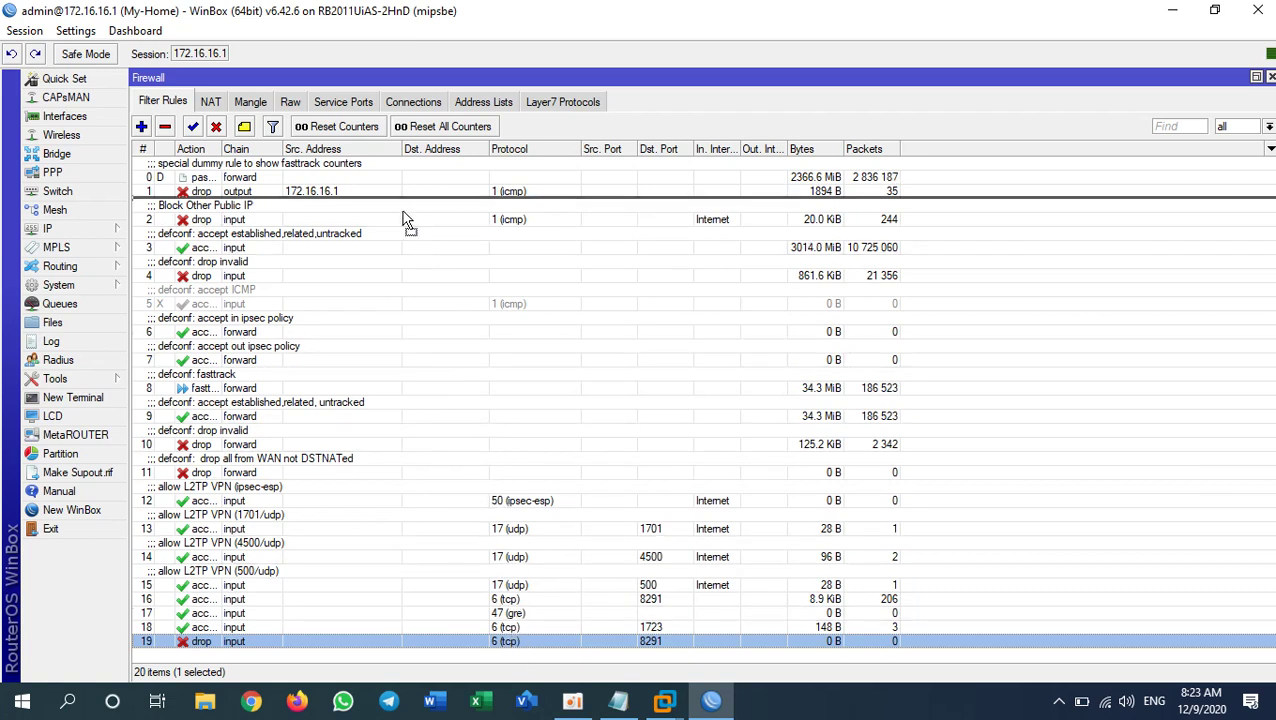
left_click_drag(385, 160, 250, 192)
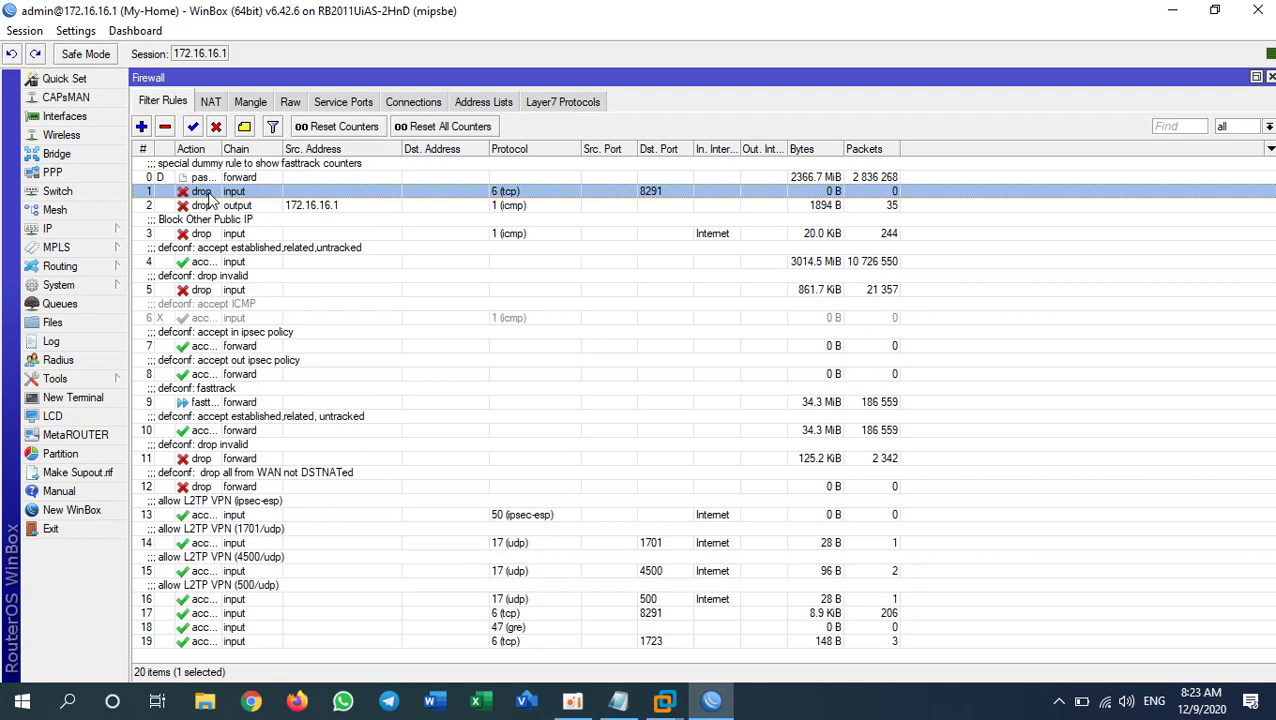
double_click(209, 192)
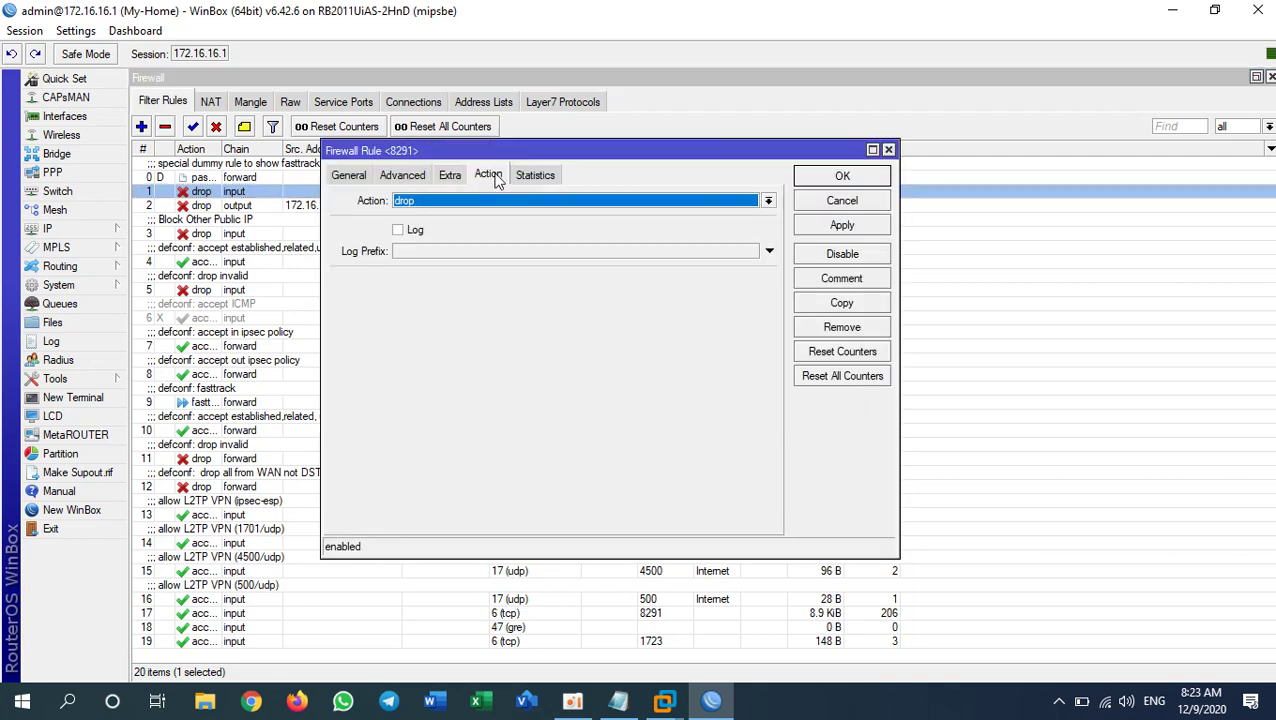
left_click(349, 178)
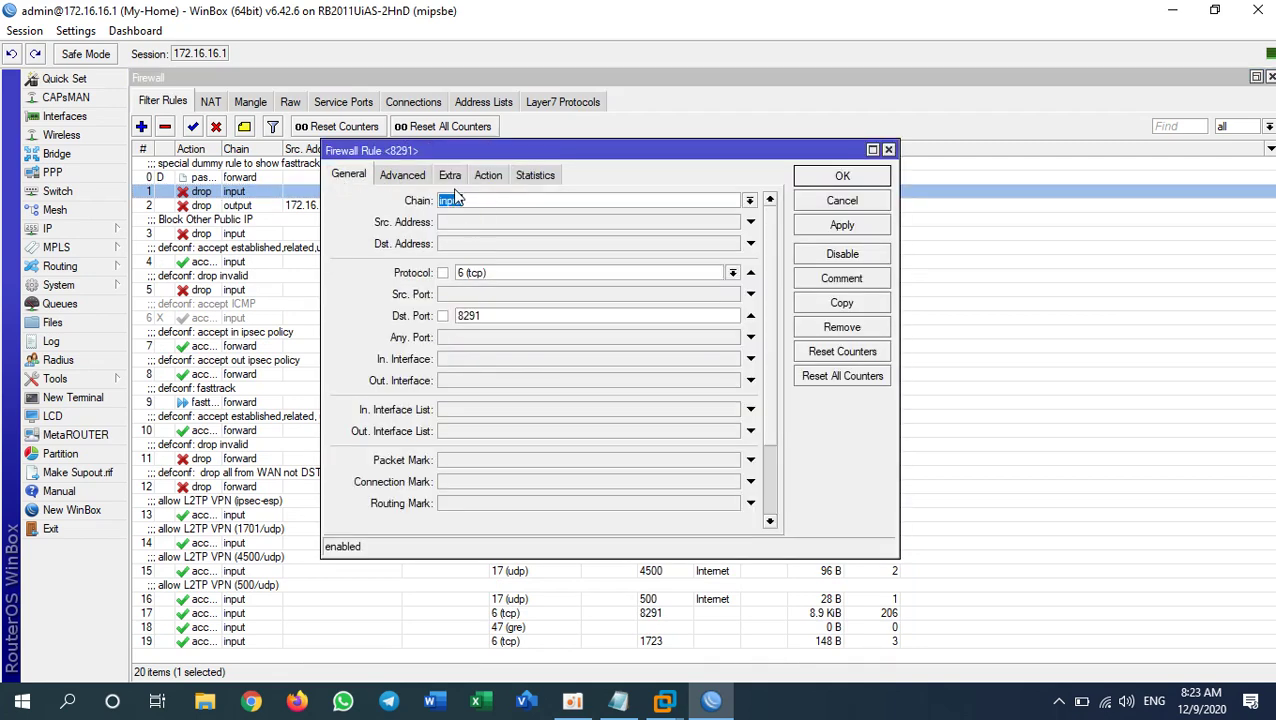
left_click(405, 177)
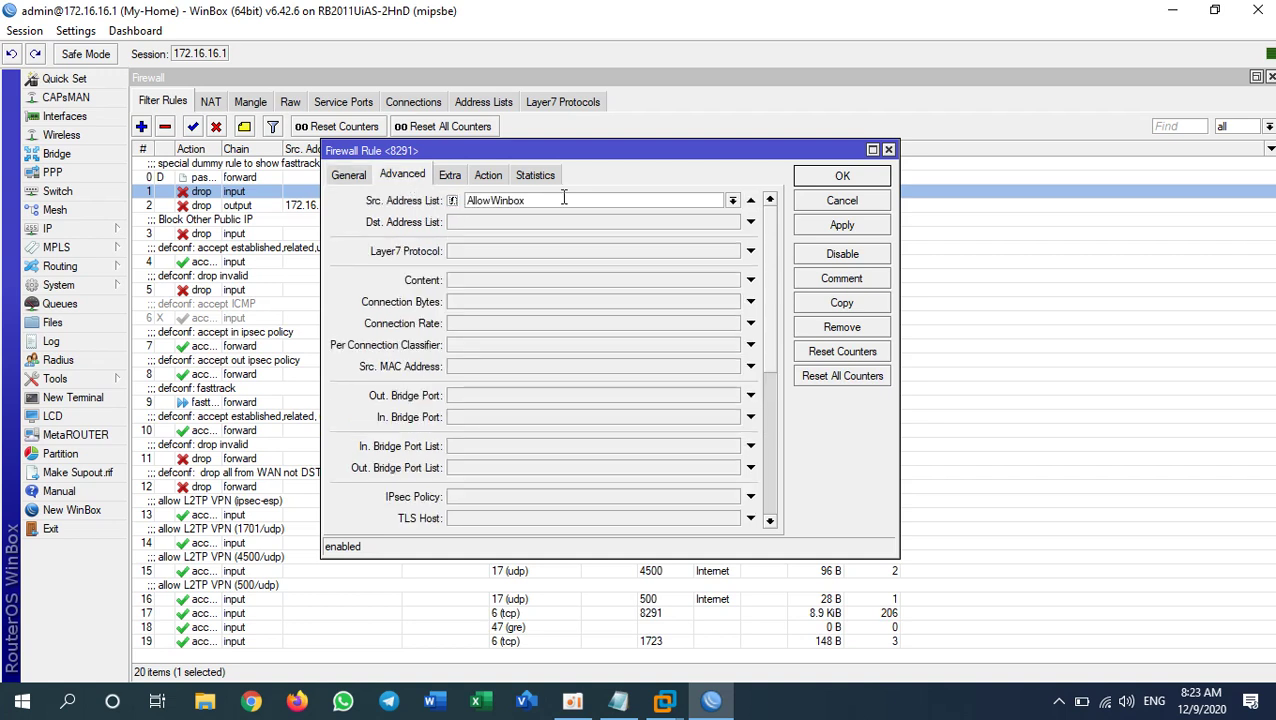
left_click(488, 176)
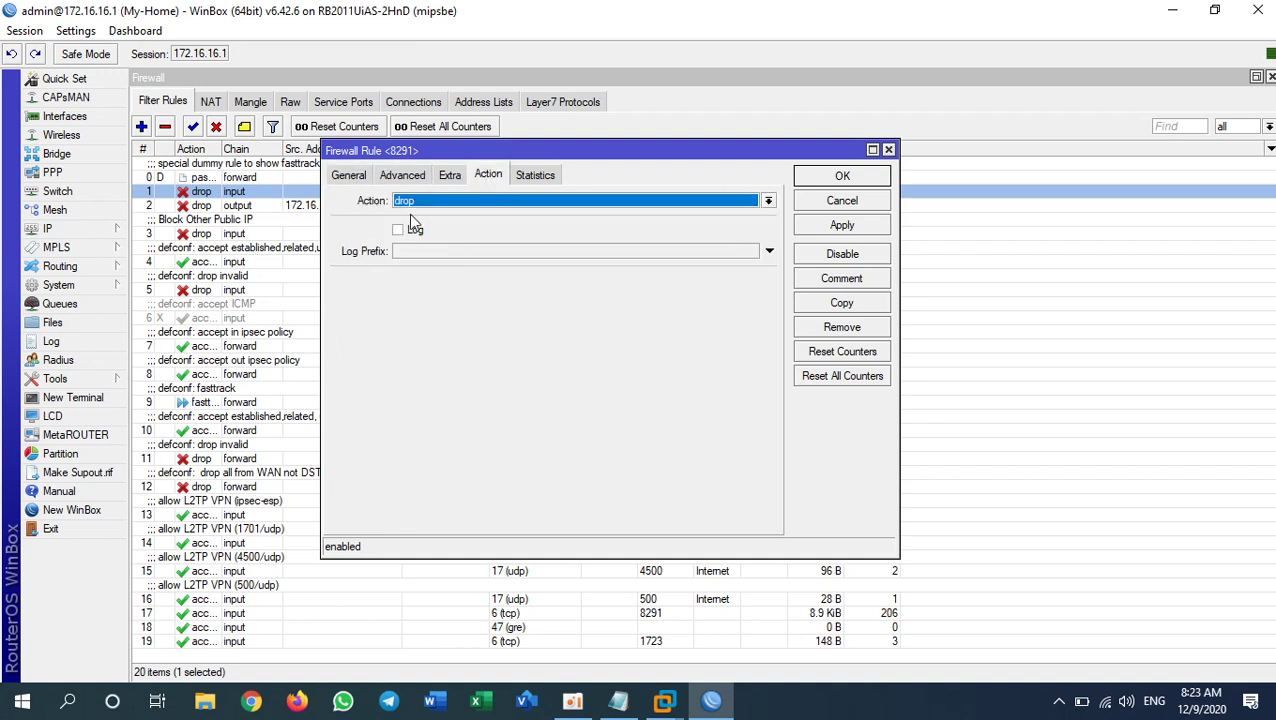
left_click(842, 176)
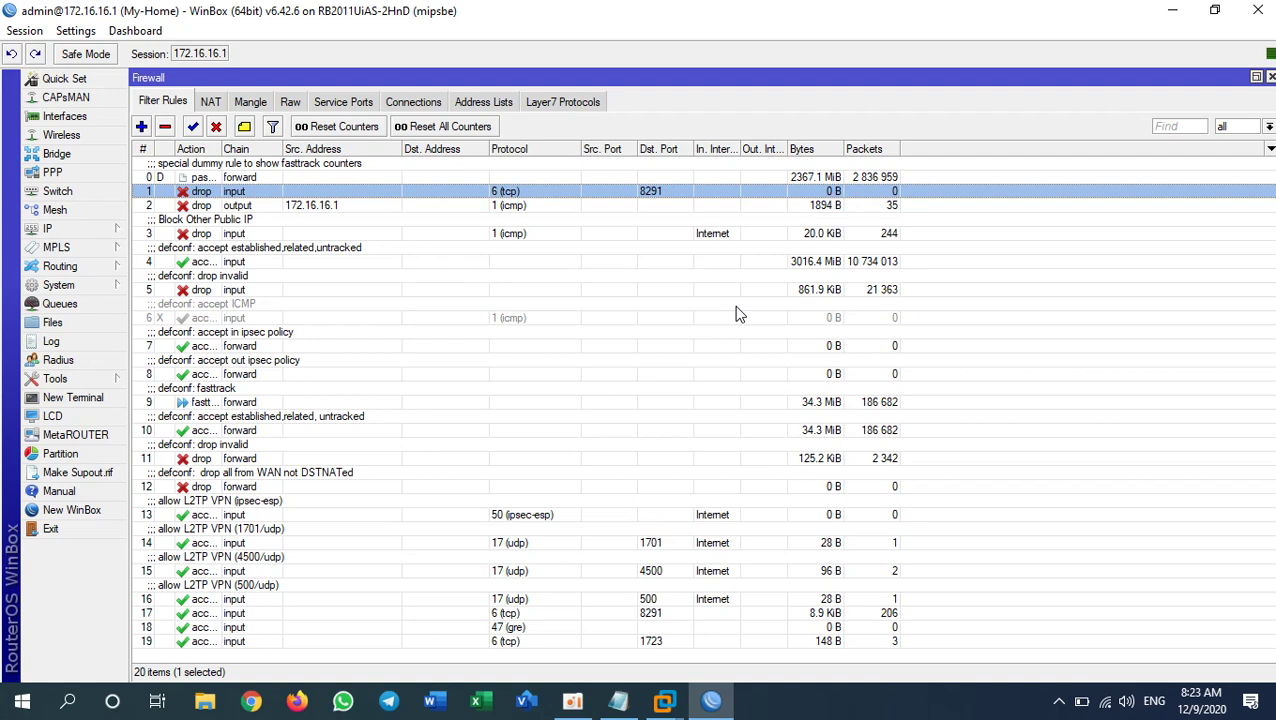
Step: Launch WinBox in the client VM and see the login to 172.16.16.1 fail
mouse_move(664, 700)
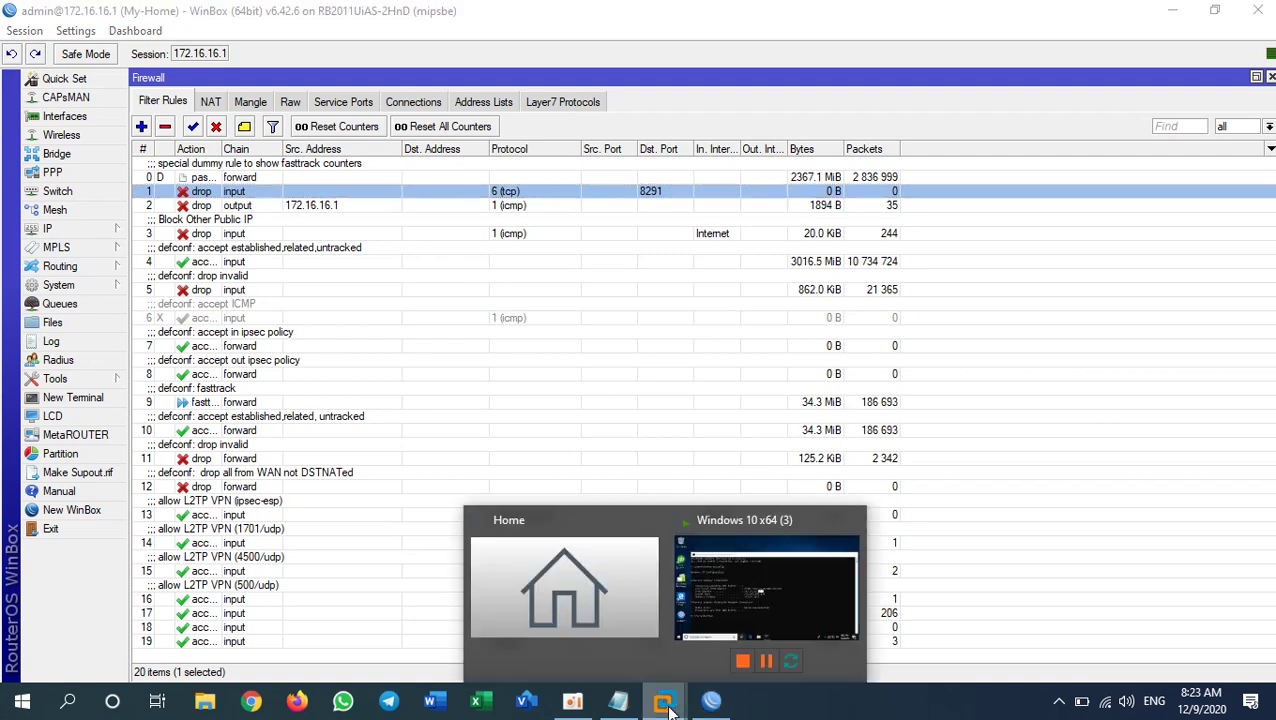
left_click(753, 607)
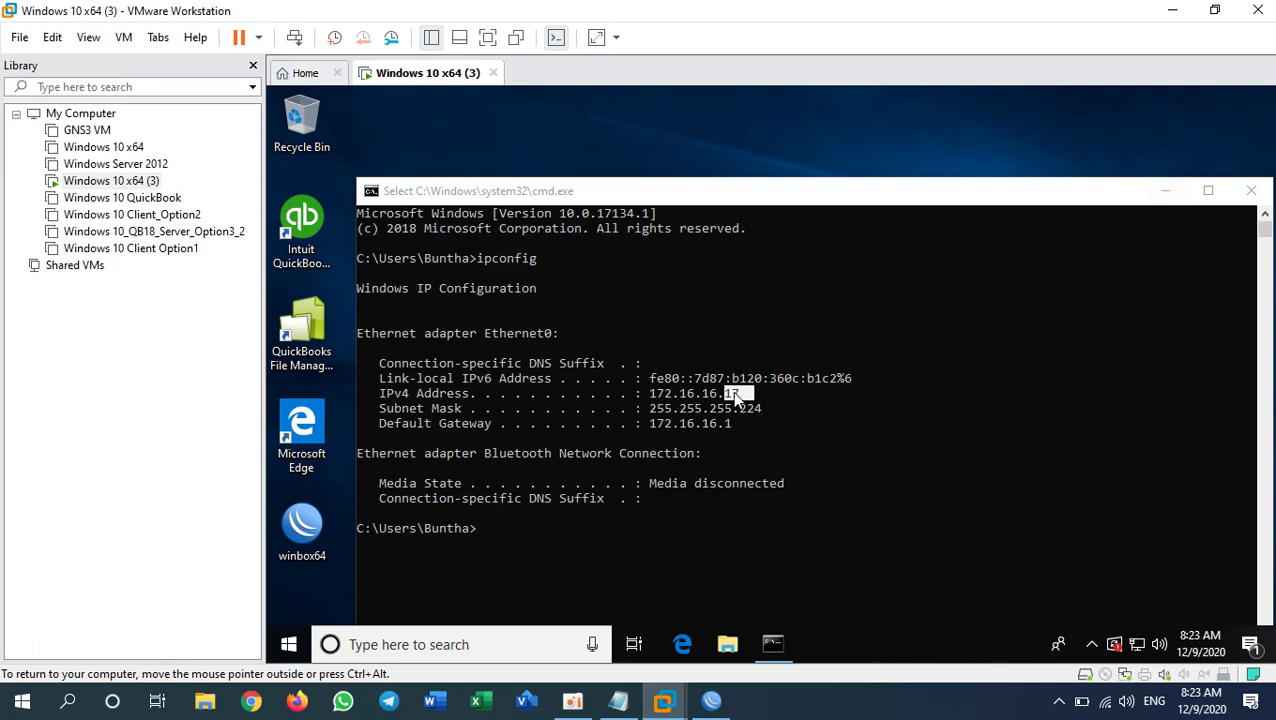
left_click(305, 521)
double_click(305, 521)
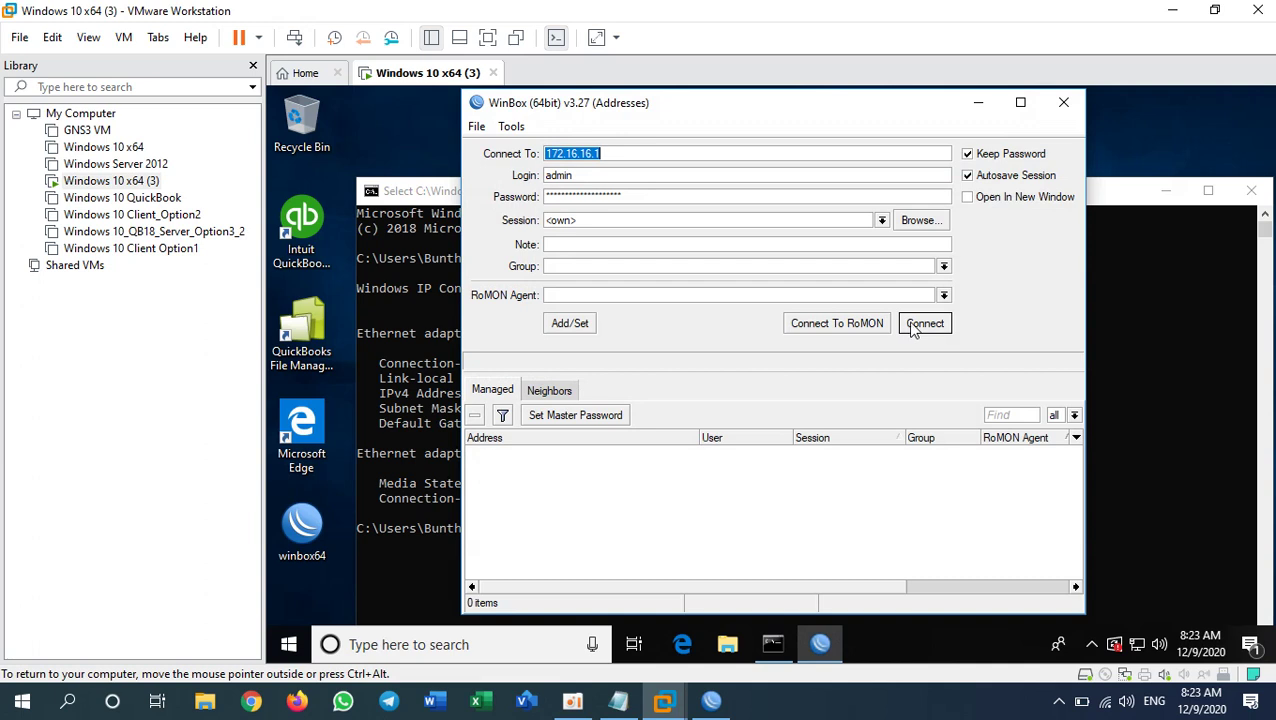
left_click(913, 328)
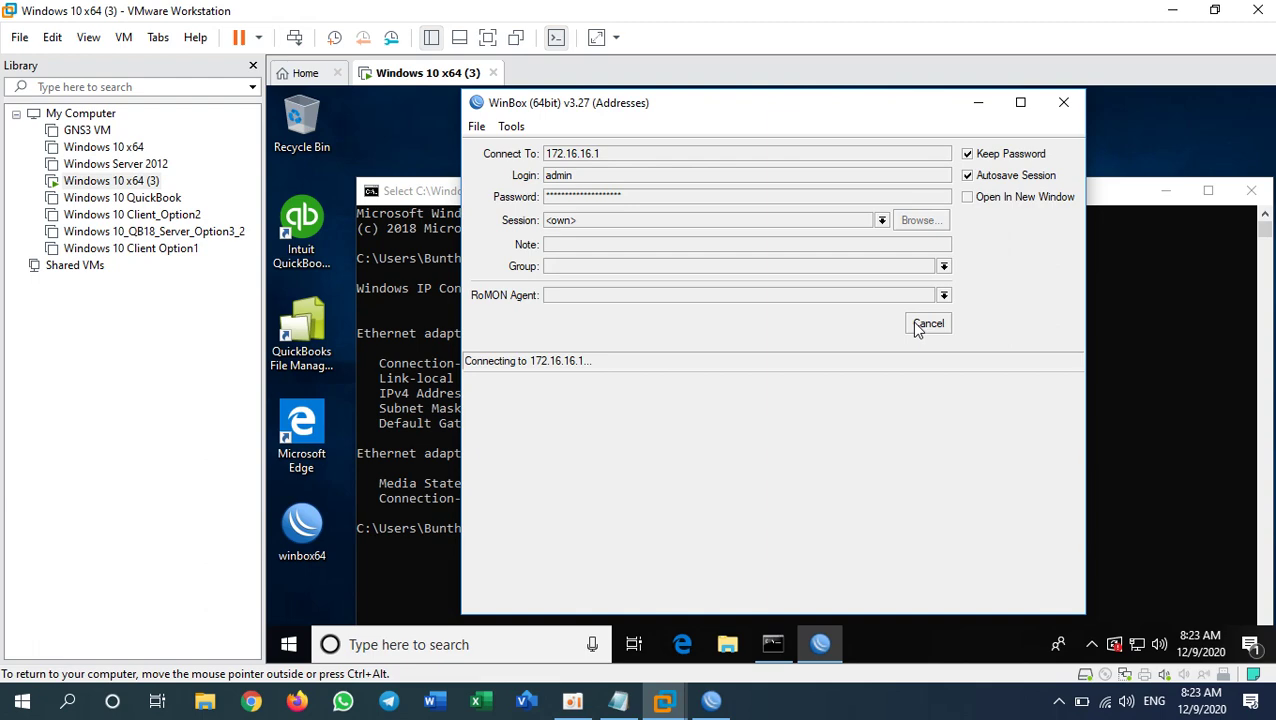
left_click(711, 700)
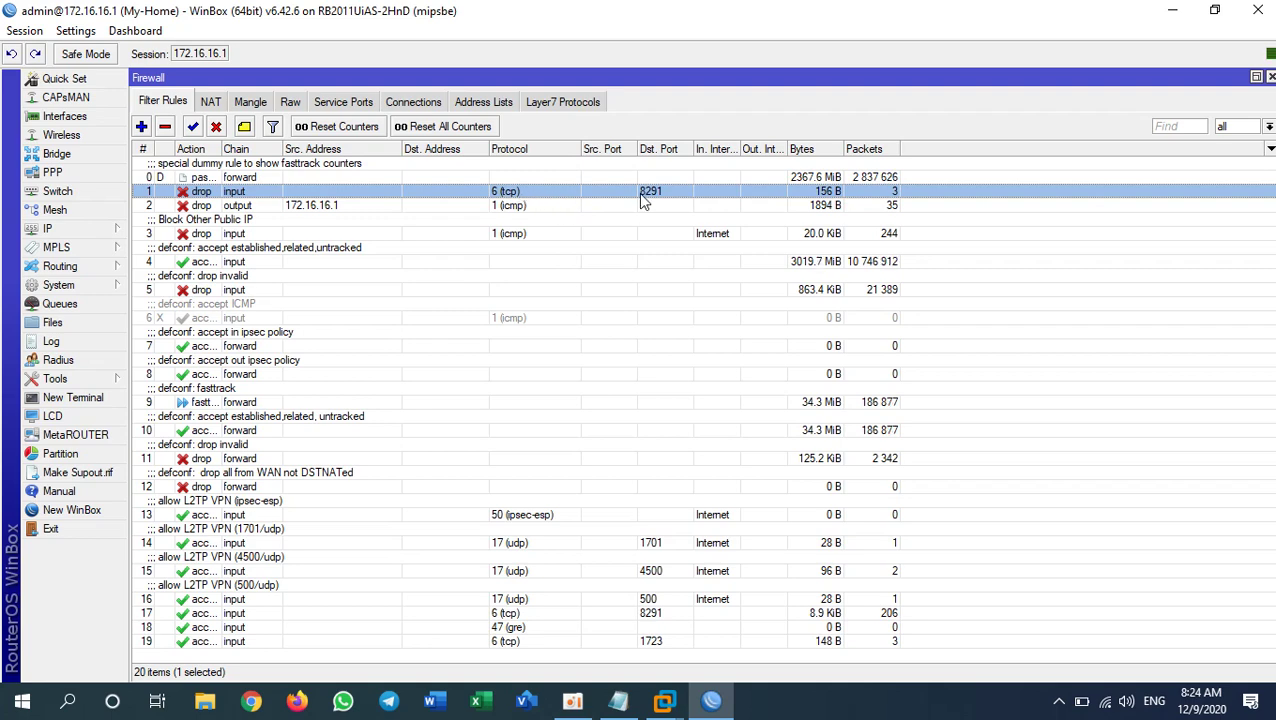
Step: Open the VM's Network & Internet settings and note the target address 172.16.16.5
left_click(666, 704)
left_click(762, 565)
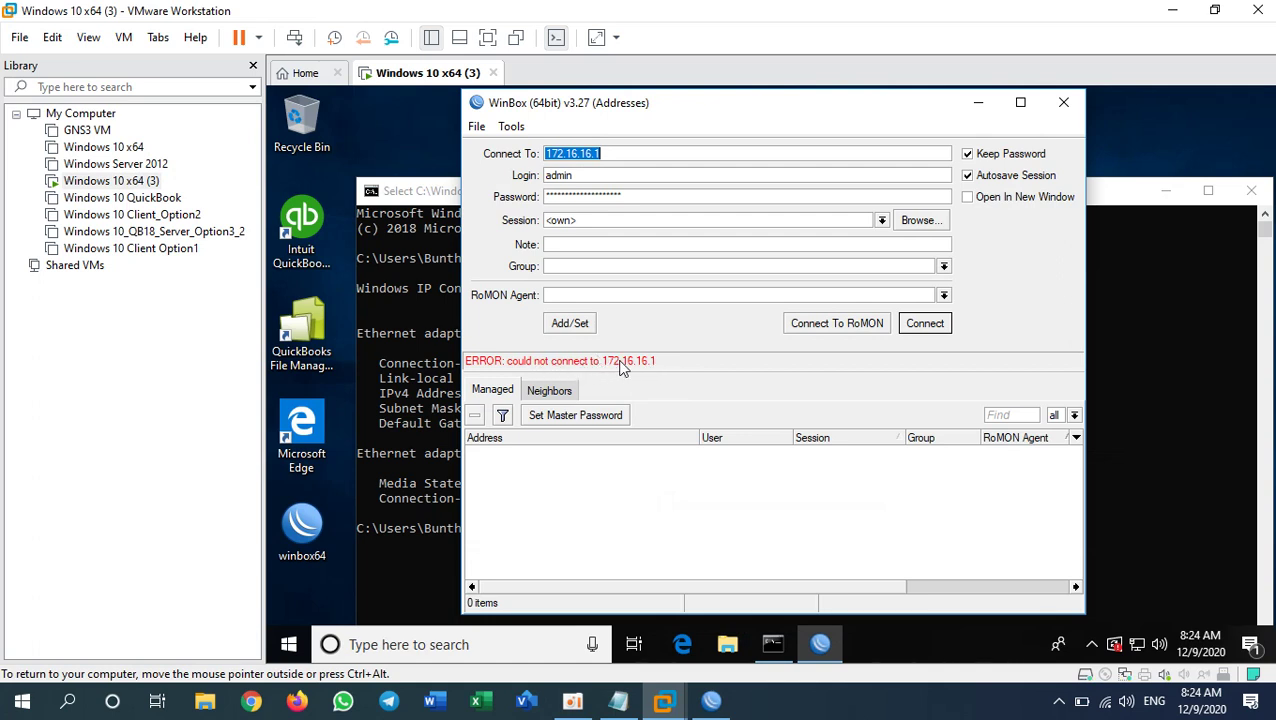
right_click(1136, 644)
left_click(1133, 619)
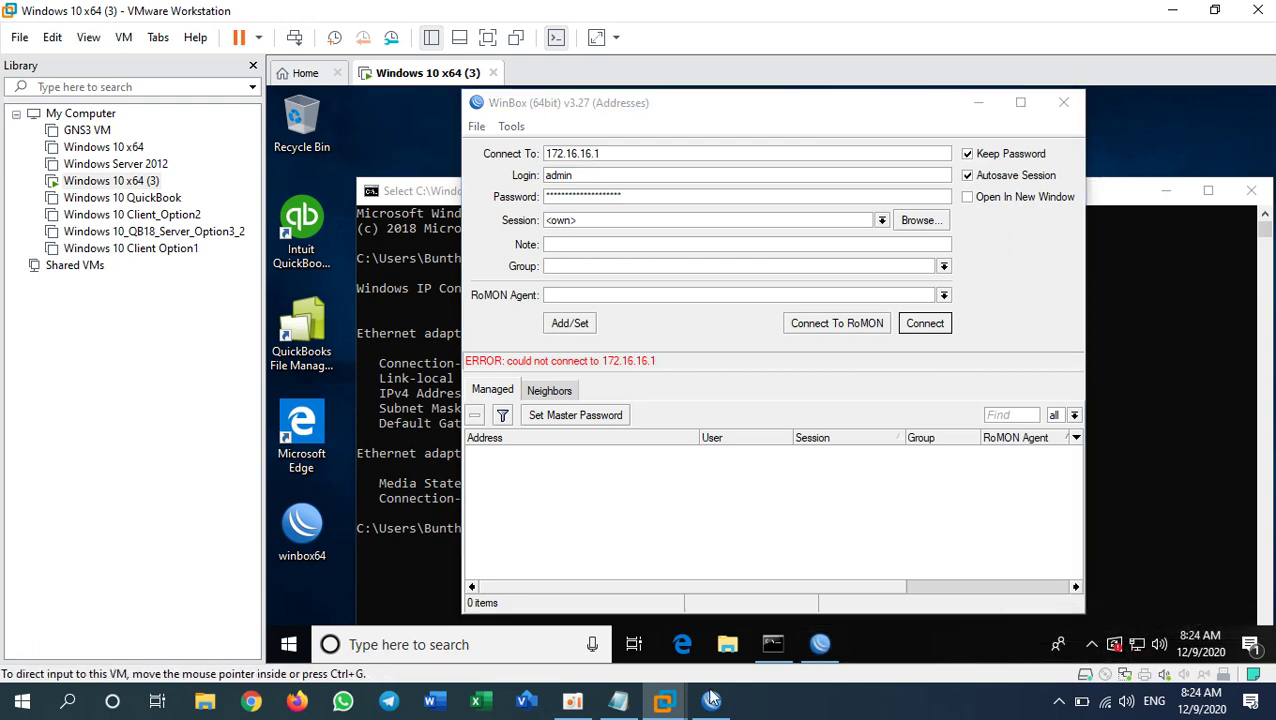
left_click(663, 705)
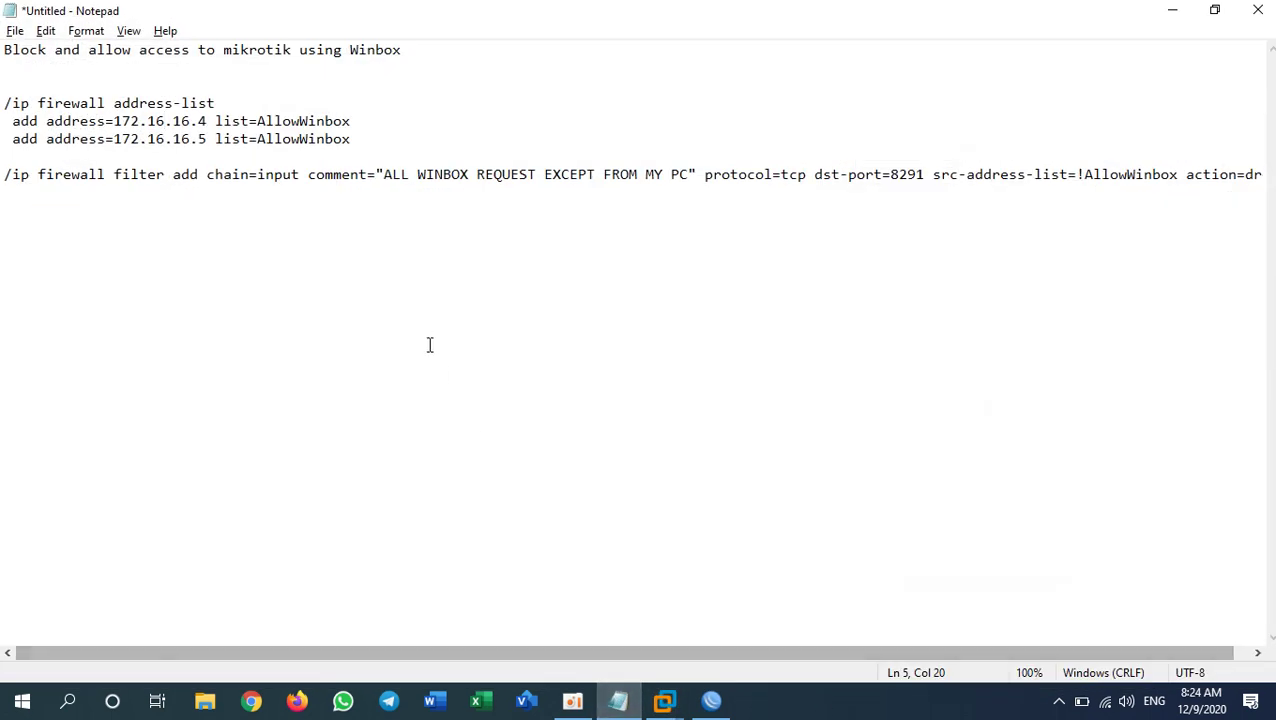
left_click_drag(207, 138, 198, 139)
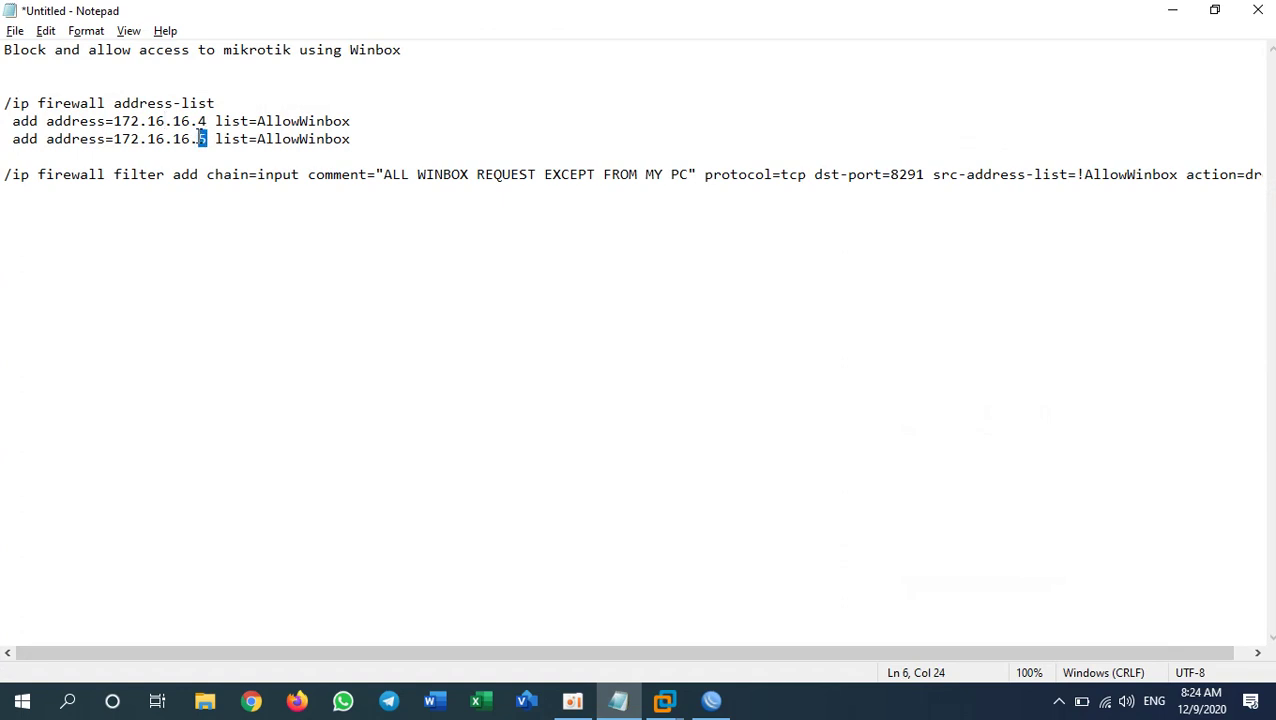
mouse_move(676, 708)
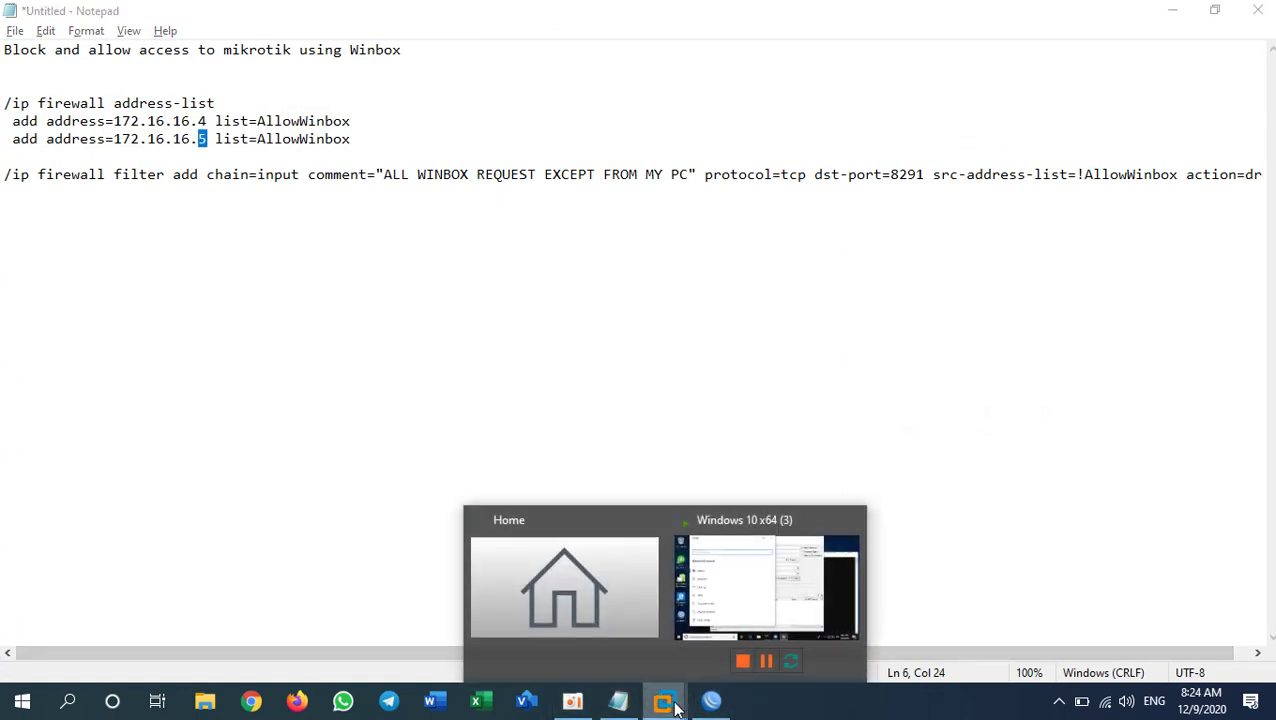
left_click(772, 548)
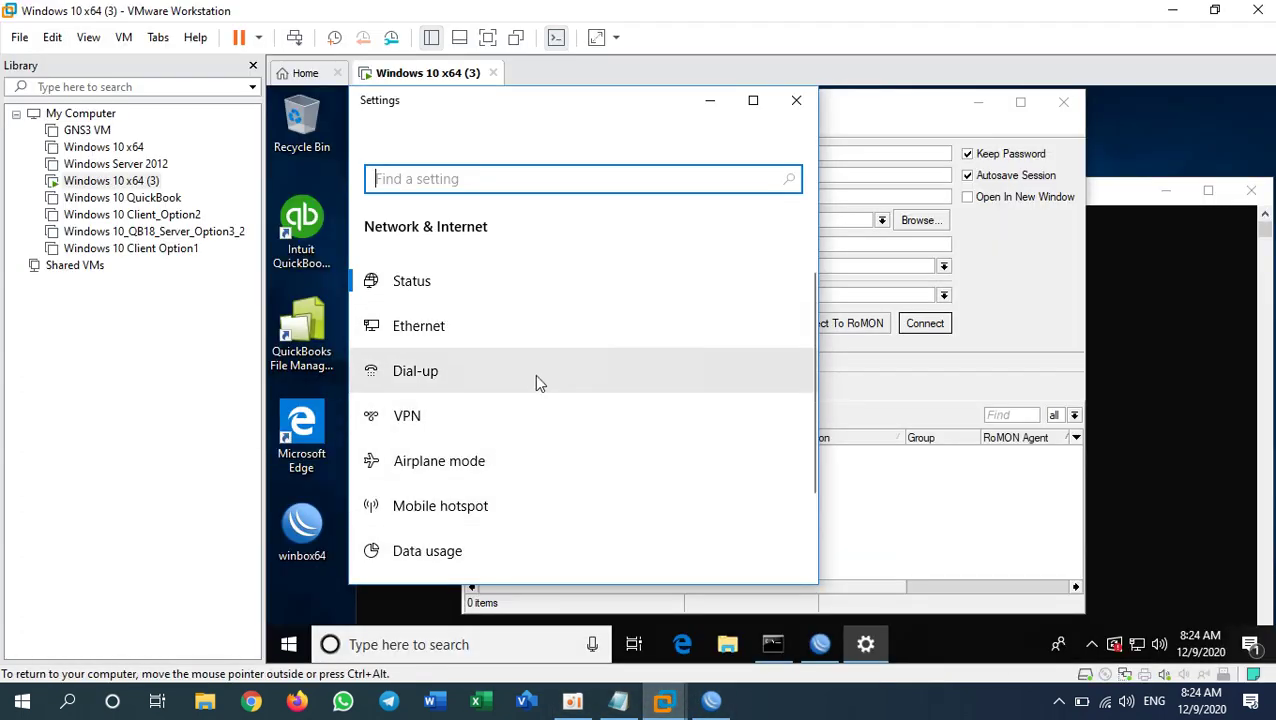
Step: Open Ethernet0's IPv4 properties and switch to a manually assigned address
scroll(550, 420, "down", 3)
scroll(561, 456, "up", 3)
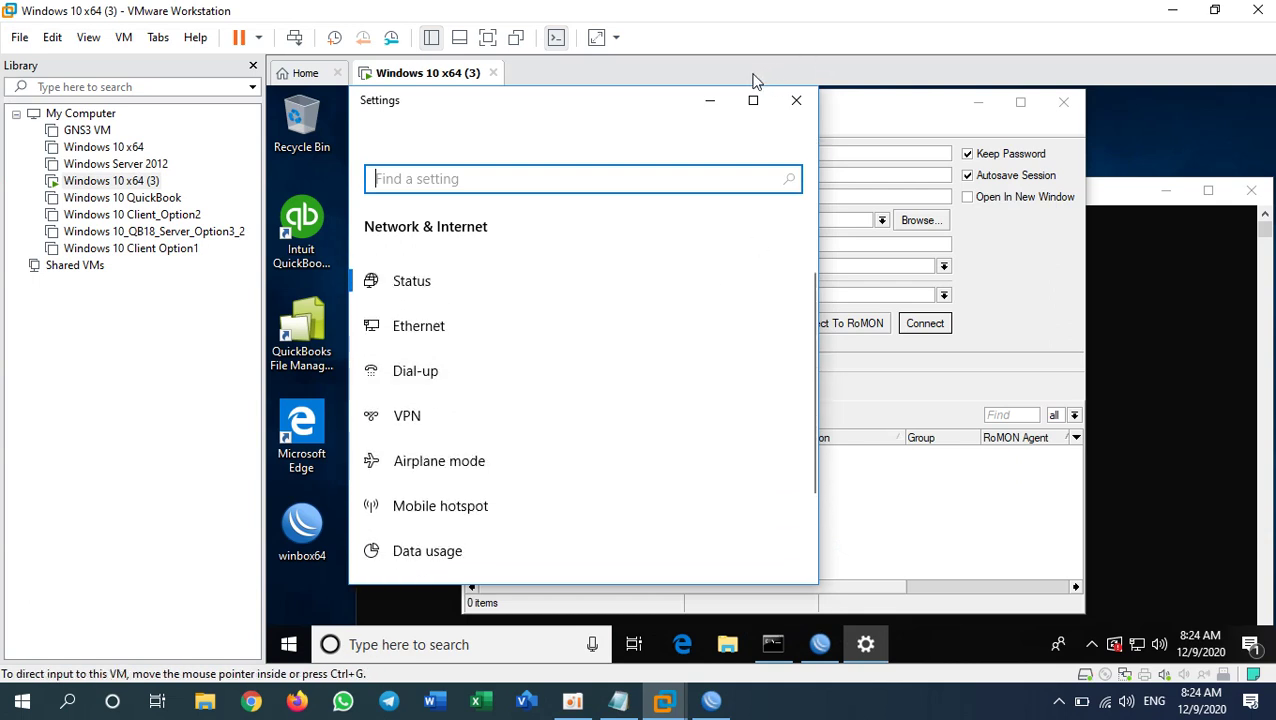
left_click(533, 344)
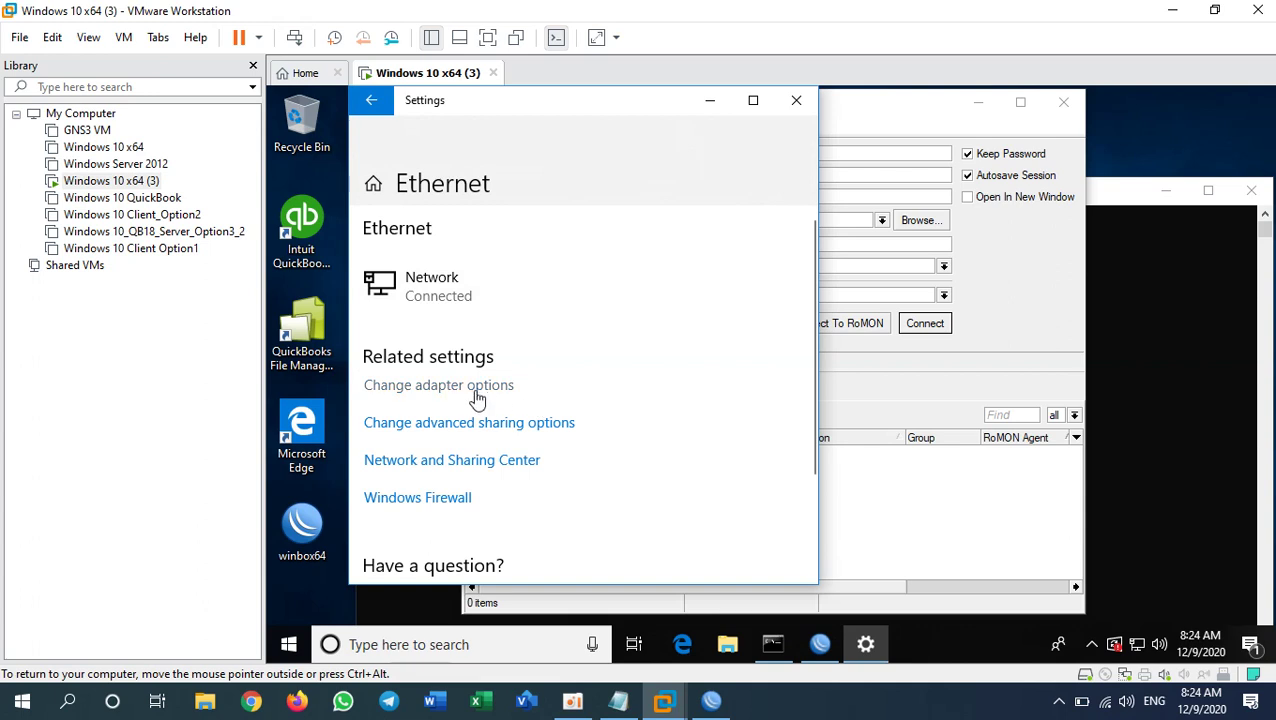
left_click(508, 385)
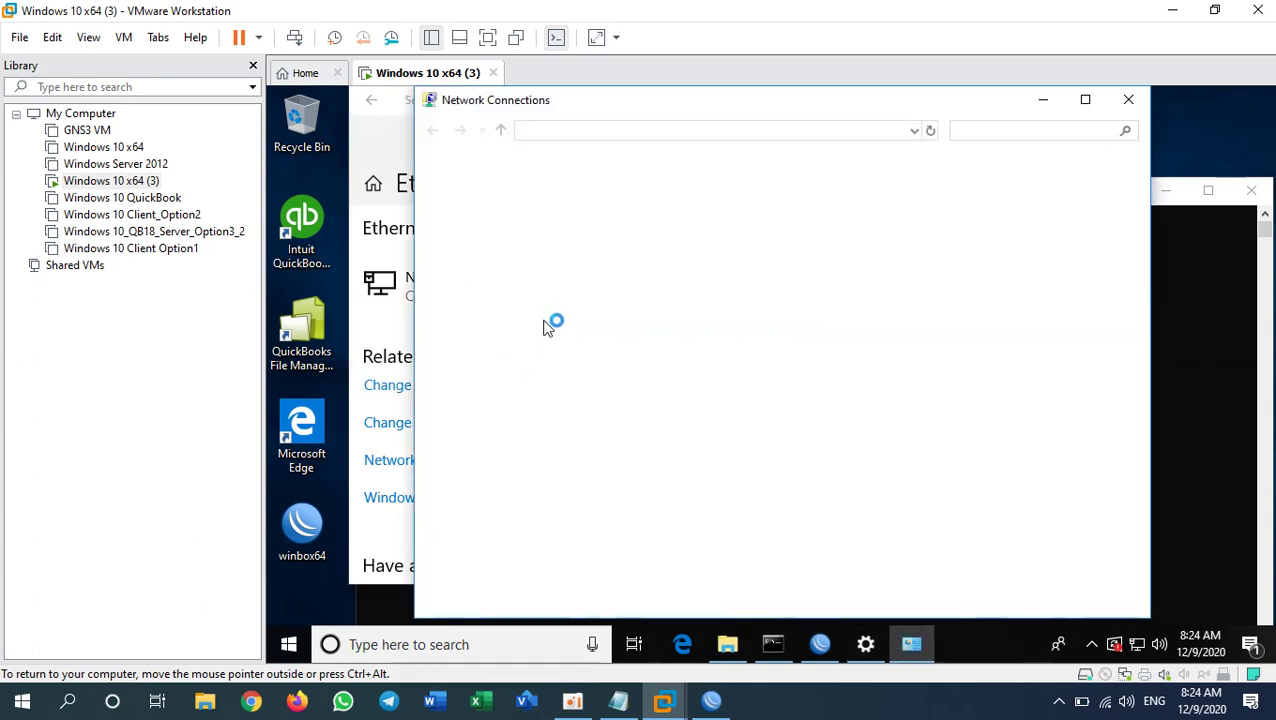
right_click(768, 207)
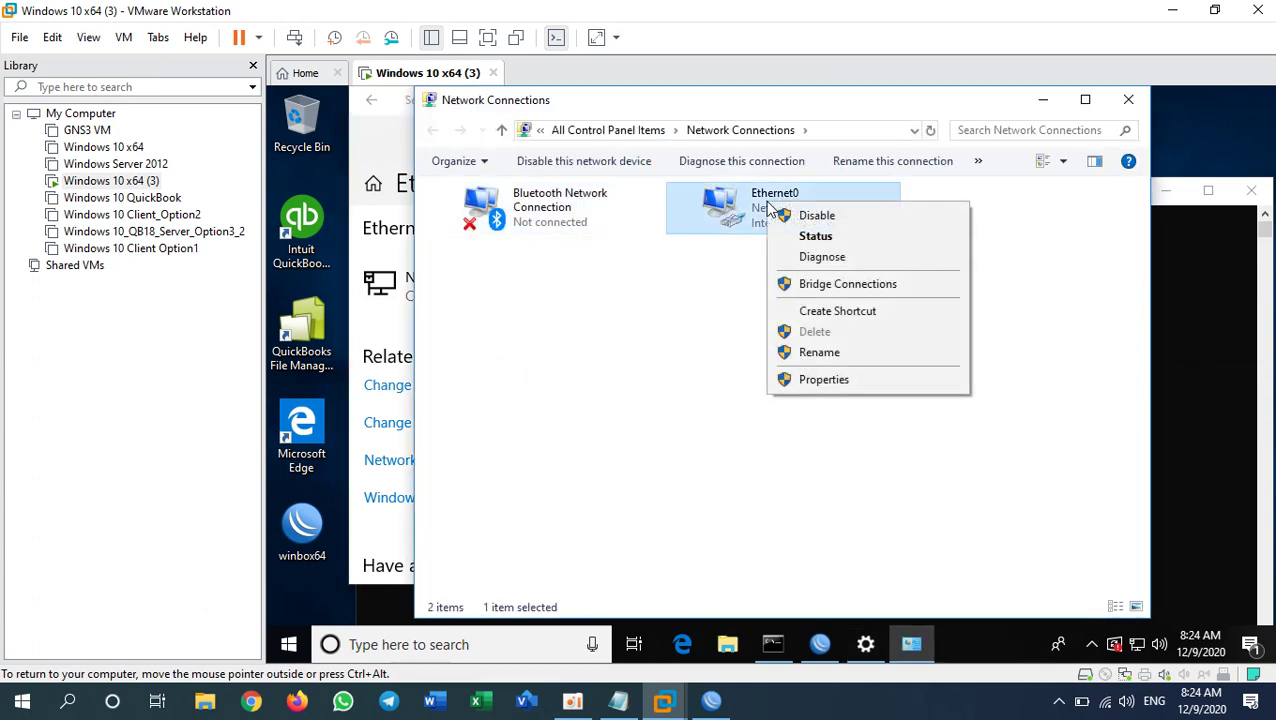
left_click(866, 380)
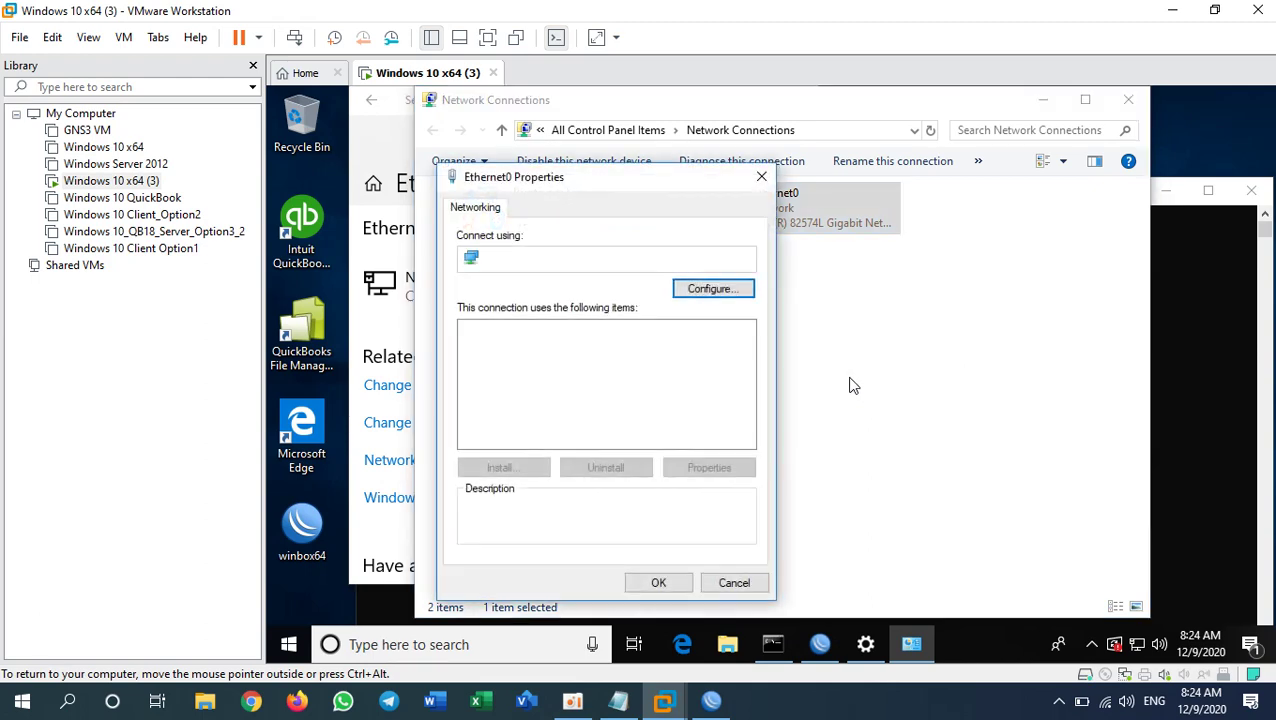
double_click(563, 372)
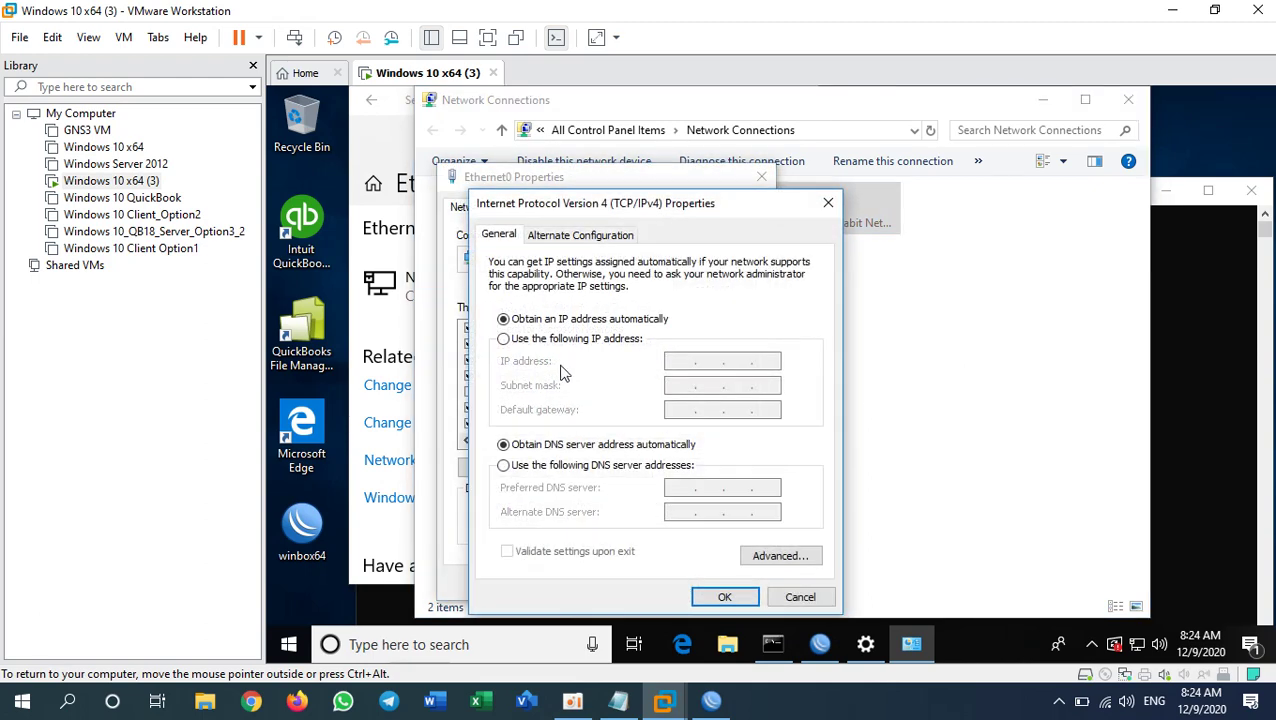
left_click(546, 338)
Step: Enter IP 172.16.16.5, mask 255.255.255.224, gateway 172.16.16.1 and DNS 8.8.8.8
type("172 . 16 . 16 .")
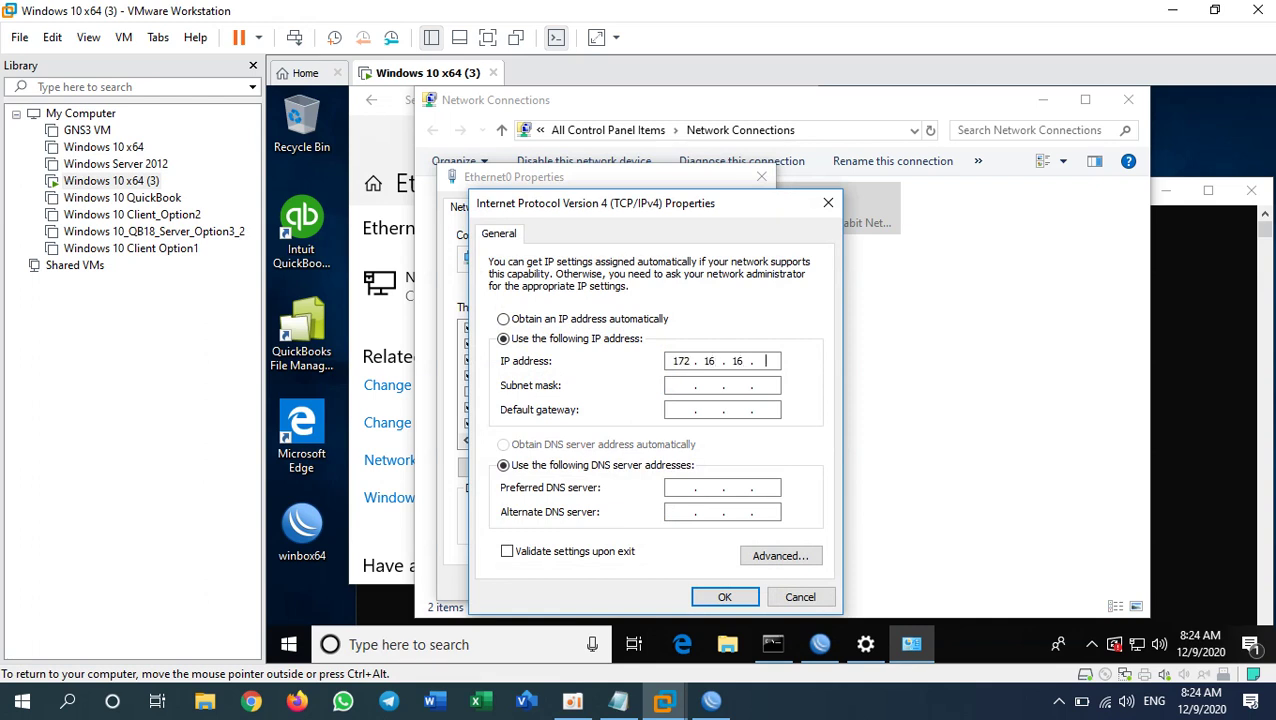
key("Tab")
type("255")
key("BackSpace")
key("BackSpace")
key("BackSpace")
type("255 . 224")
key("Tab")
type("172 . 16 . 16 . 1")
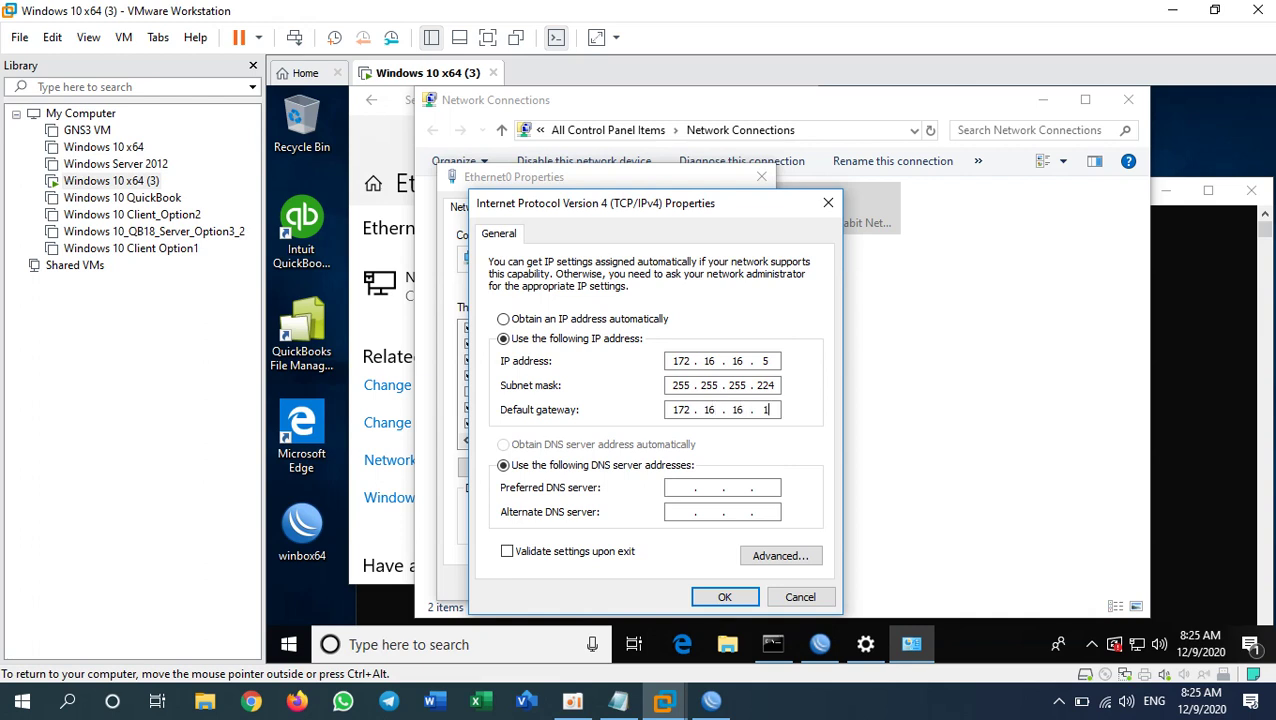
key("Tab")
key("Tab")
type("8 . 8 . 8 . 8")
Step: Confirm the IPv4 and Ethernet0 properties, then close Network Connections and Settings
left_click(724, 597)
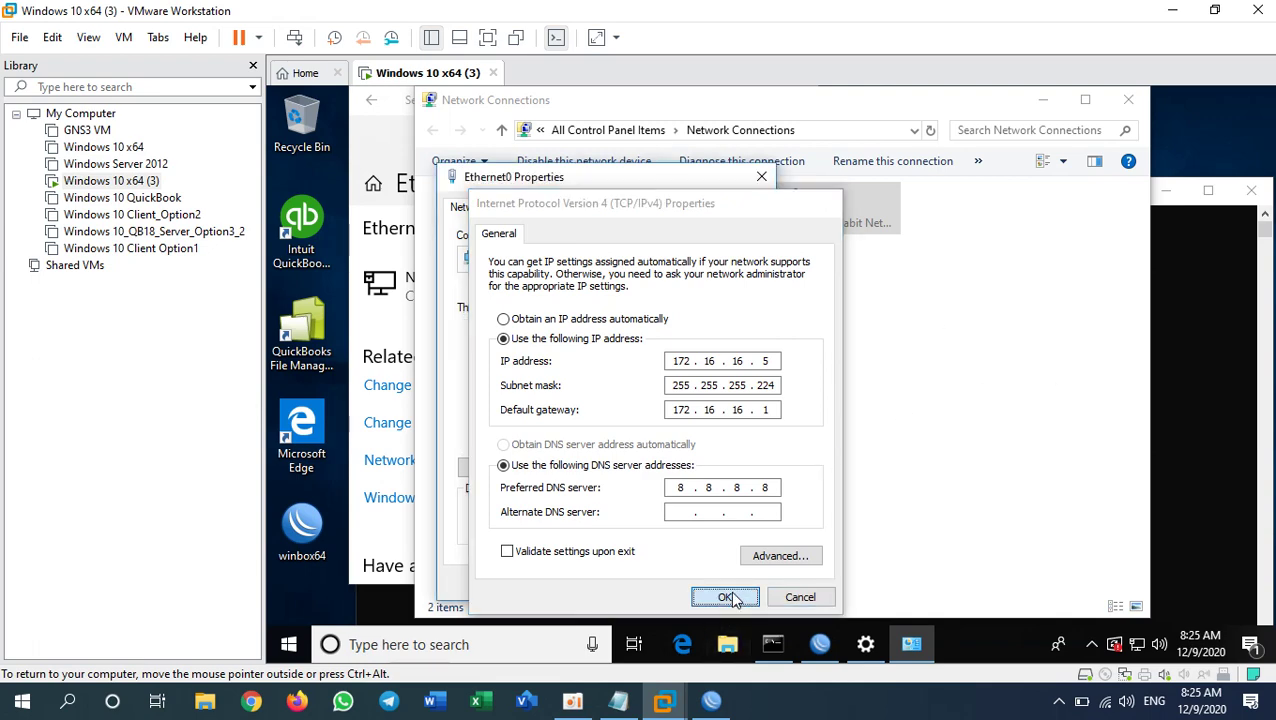
left_click(665, 582)
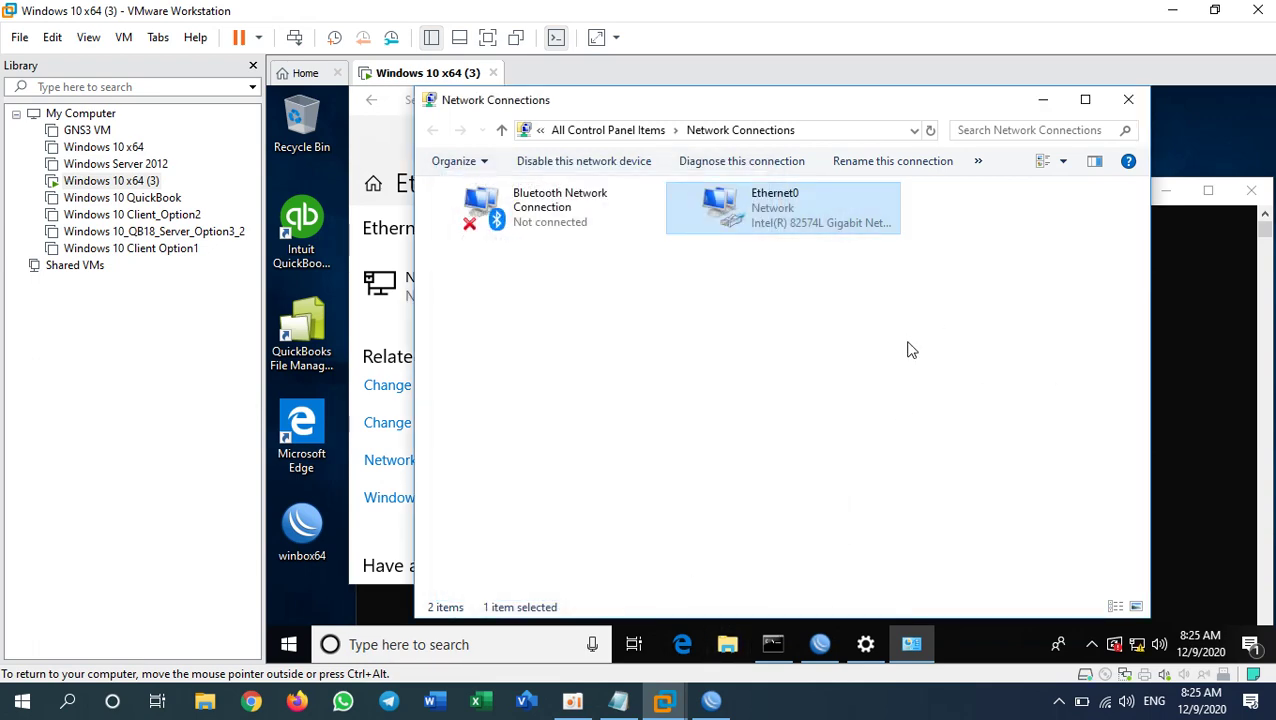
left_click(1128, 99)
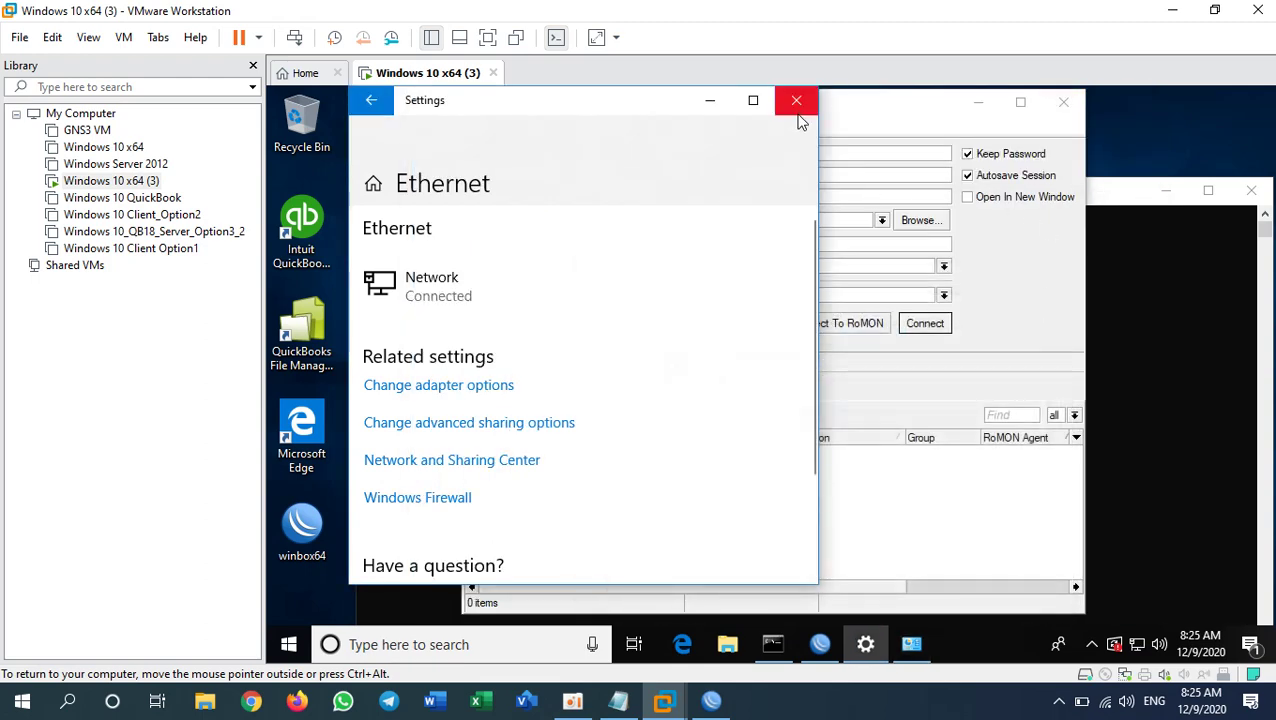
left_click(796, 100)
Step: Run ipconfig in the VM's Command Prompt and compare the new 172.16.16.5 with the old 172.16.16.17
left_click(1148, 484)
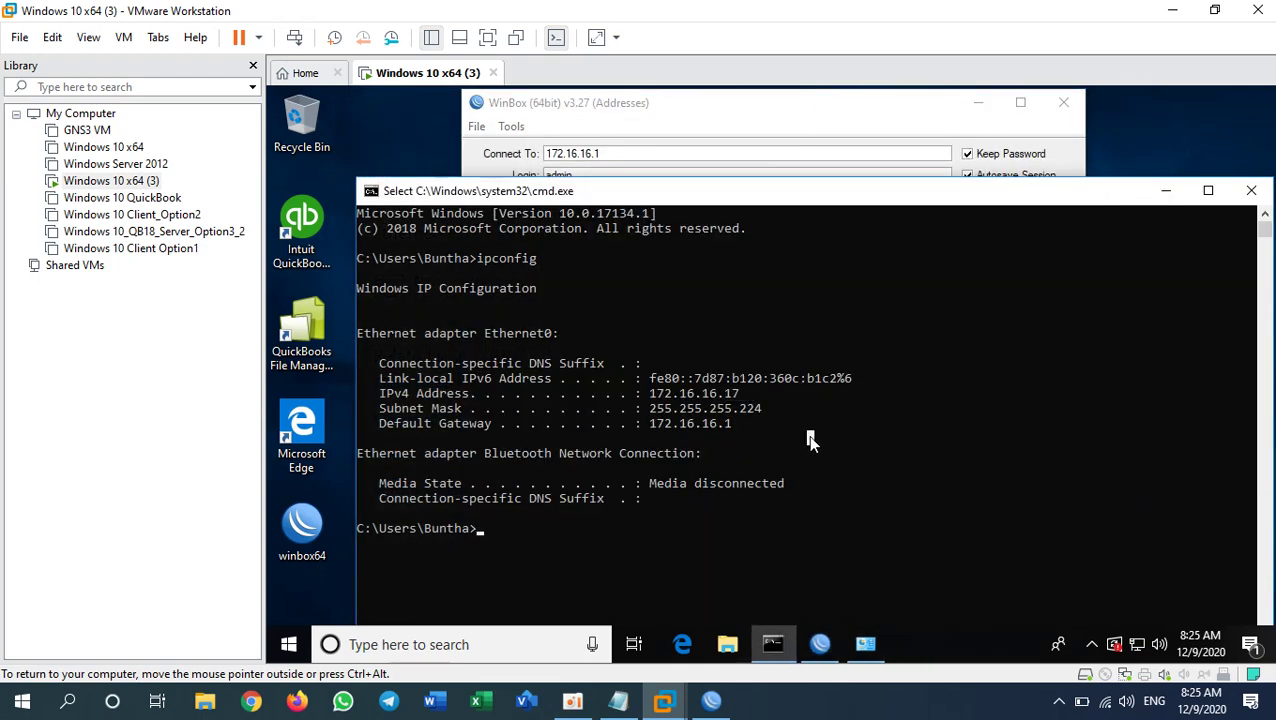
type("ipconfig")
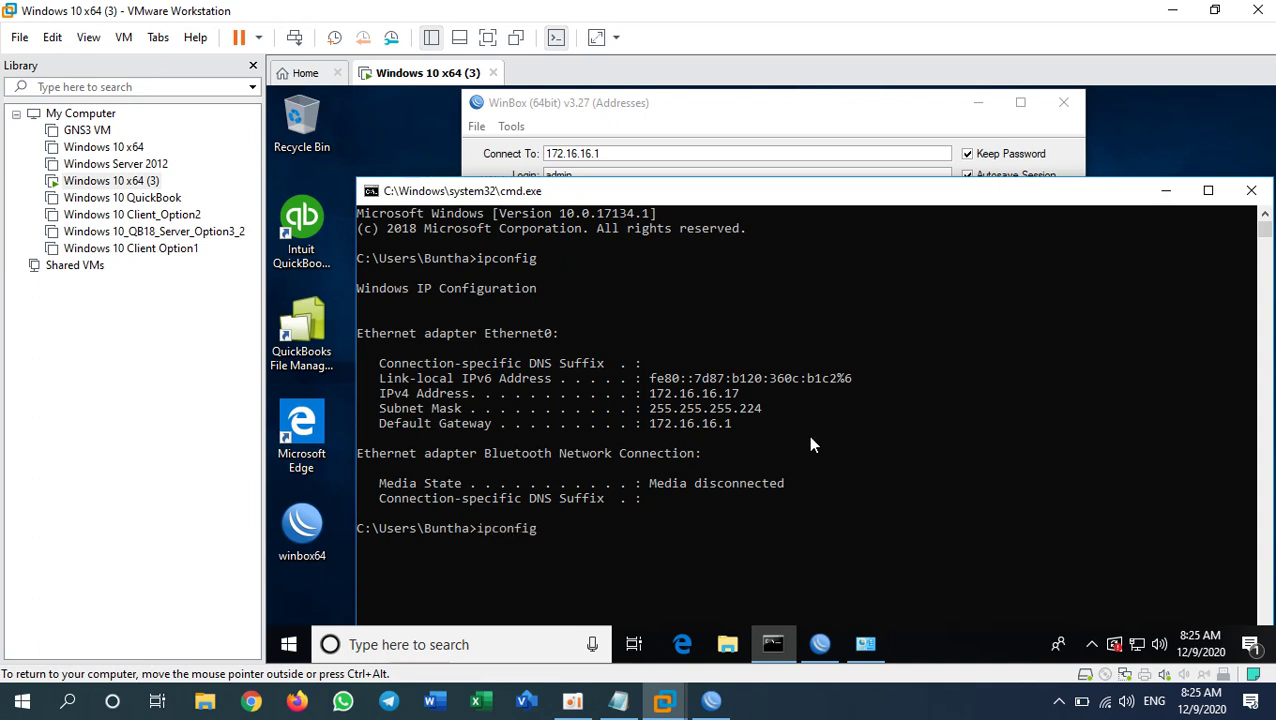
key("Return")
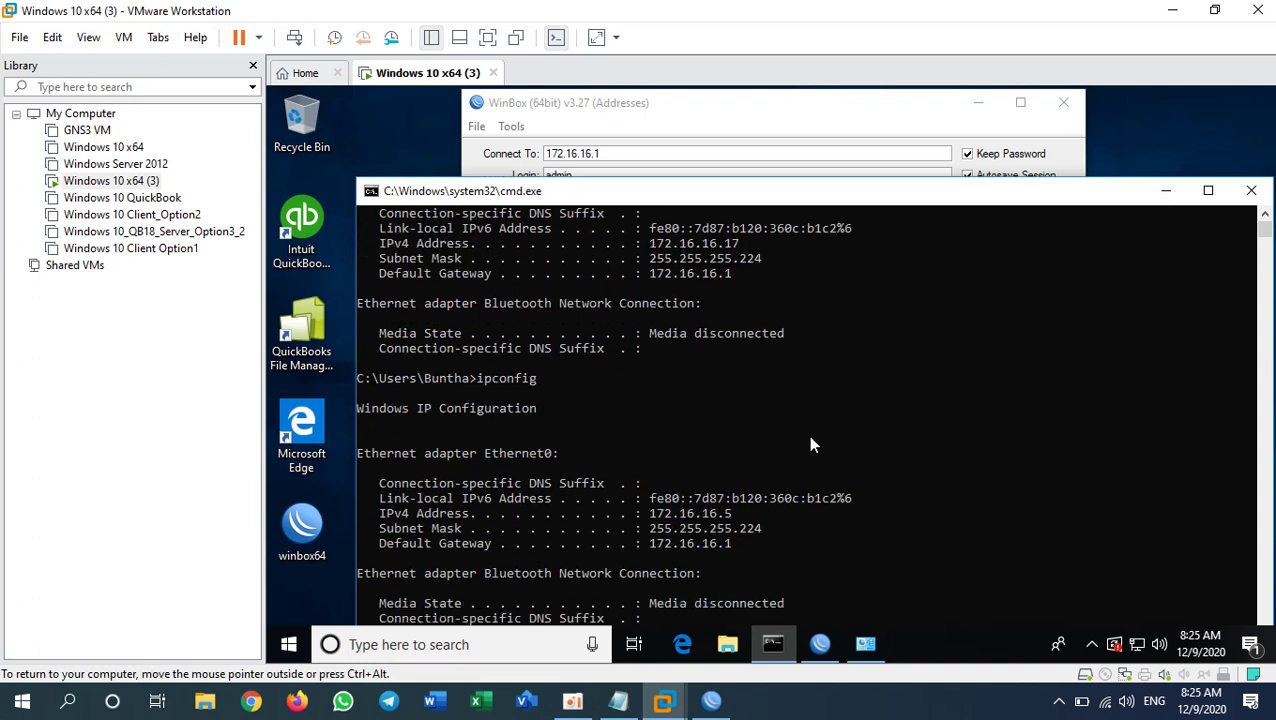
left_click_drag(722, 513, 732, 511)
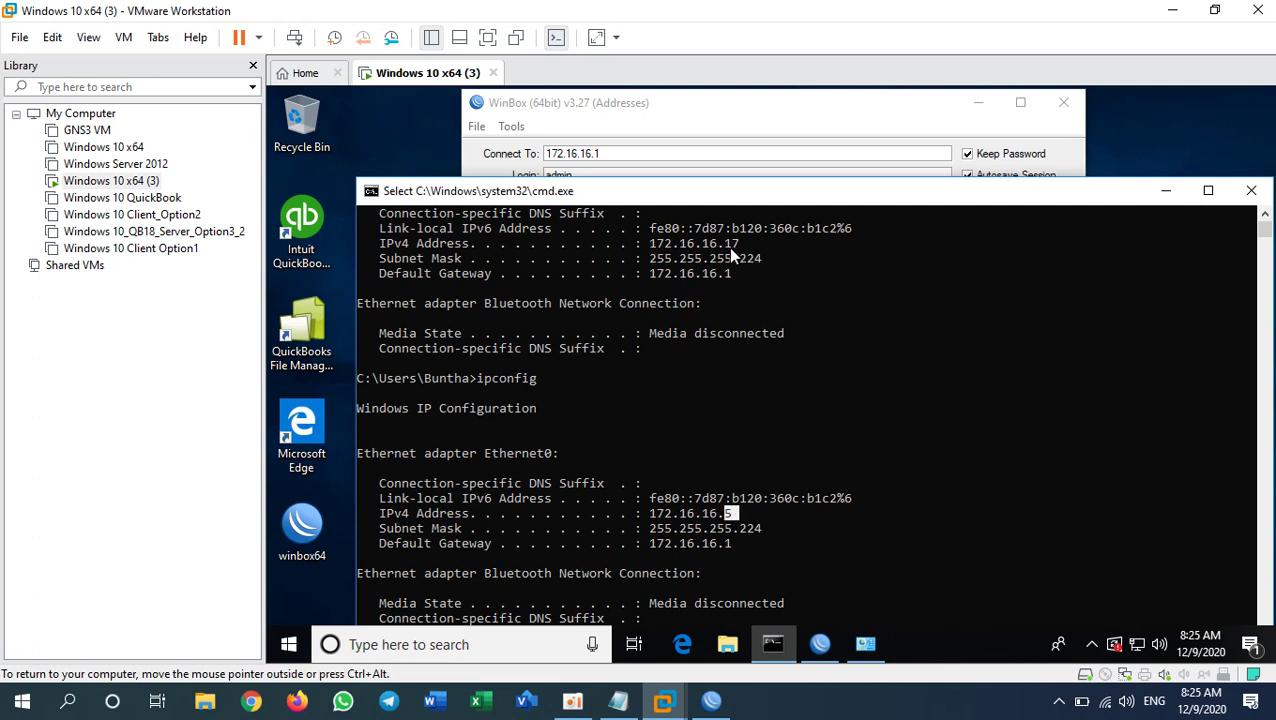
left_click_drag(725, 246, 736, 248)
left_click_drag(730, 513, 733, 514)
Step: Inspect the port 8291 drop rule's Advanced tab source address list condition in host WinBox
left_click(713, 703)
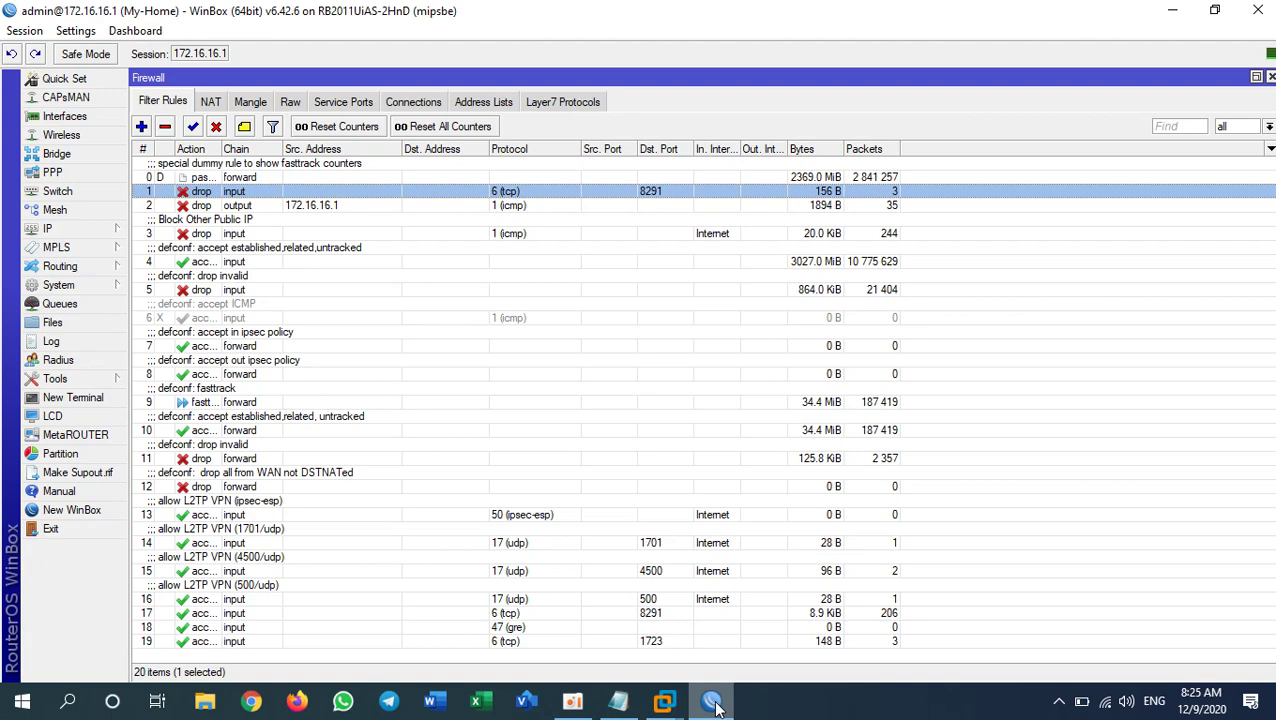
double_click(487, 191)
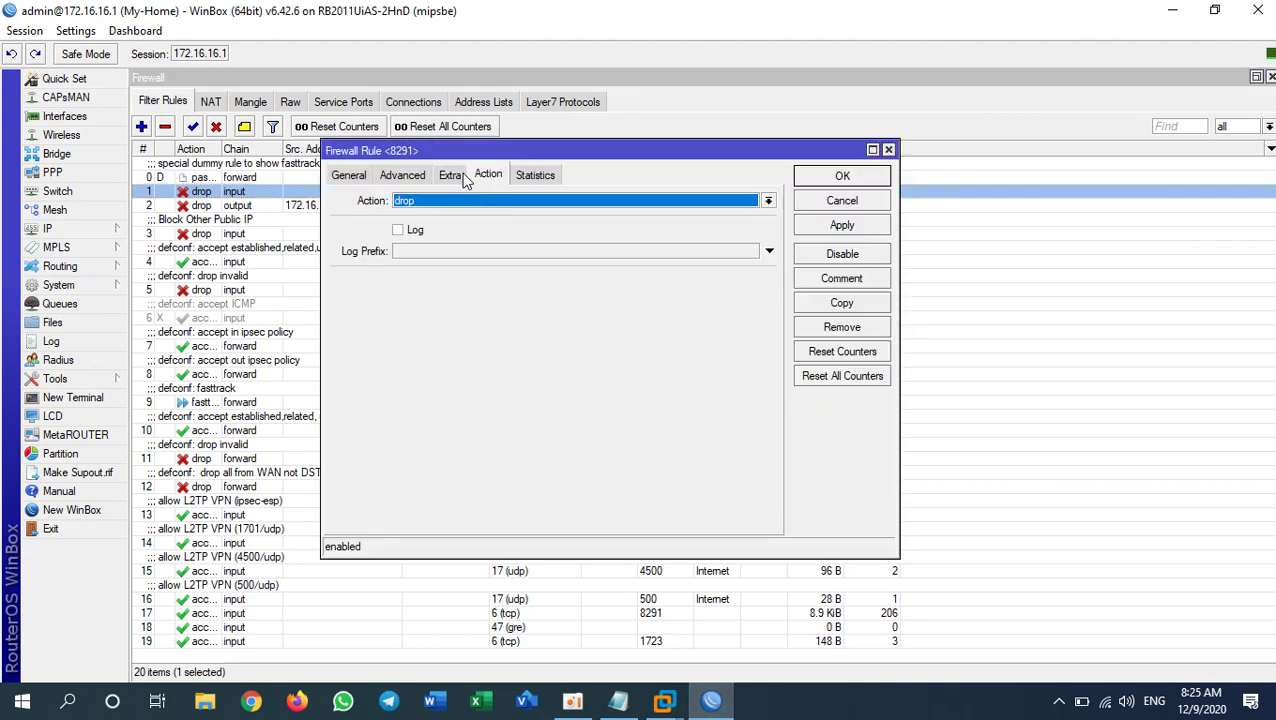
left_click(450, 175)
left_click(402, 175)
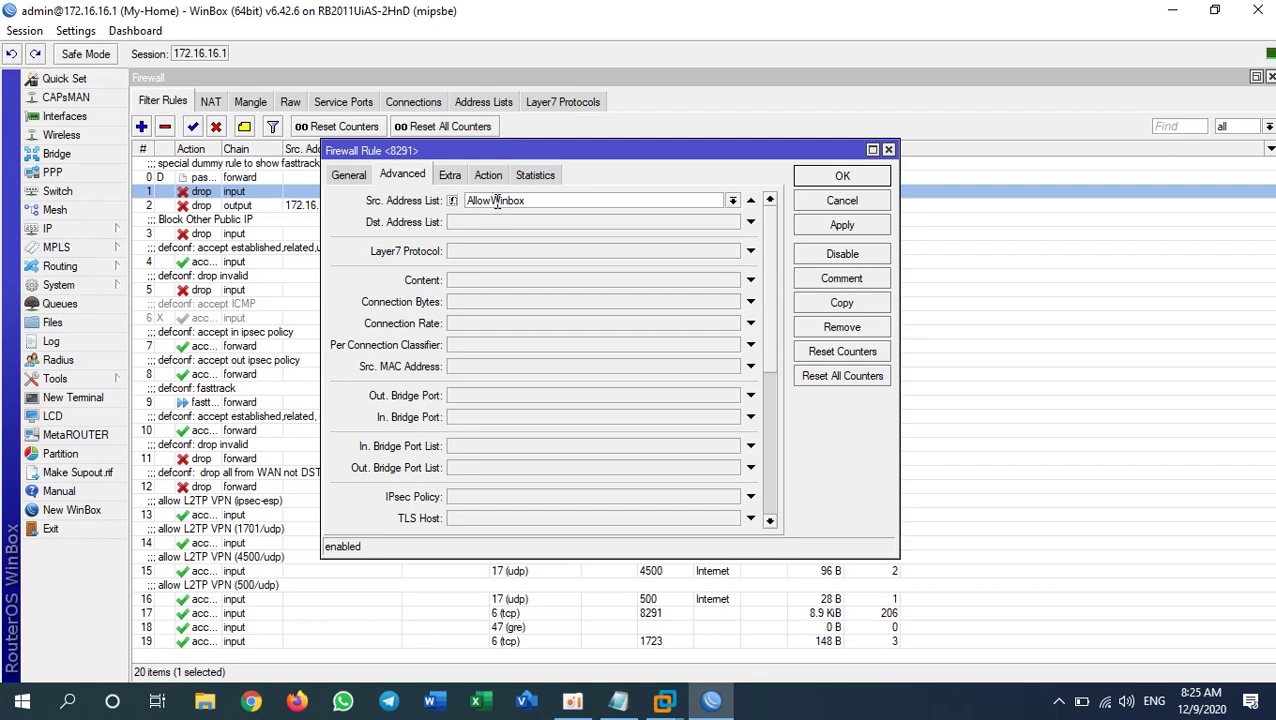
left_click(822, 181)
Step: Check the AllowWinbox address list entries for 172.16.16.4 and 172.16.16.5
left_click(484, 102)
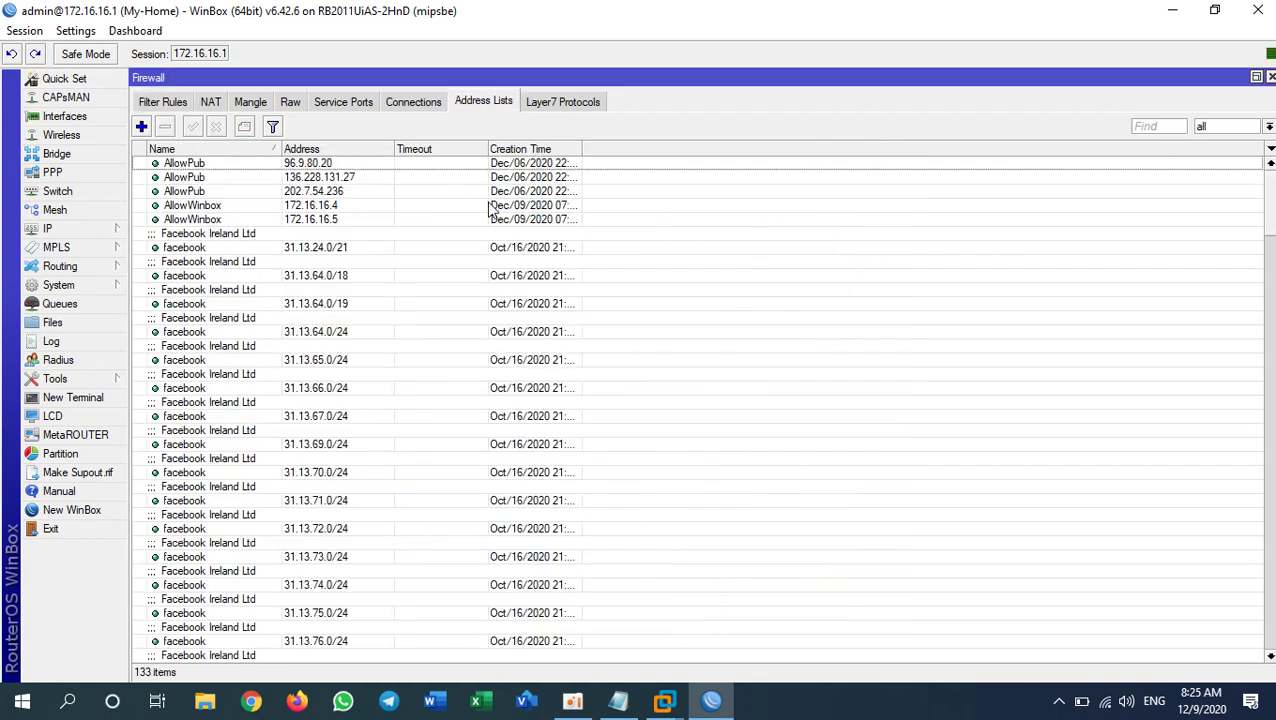
left_click(336, 206)
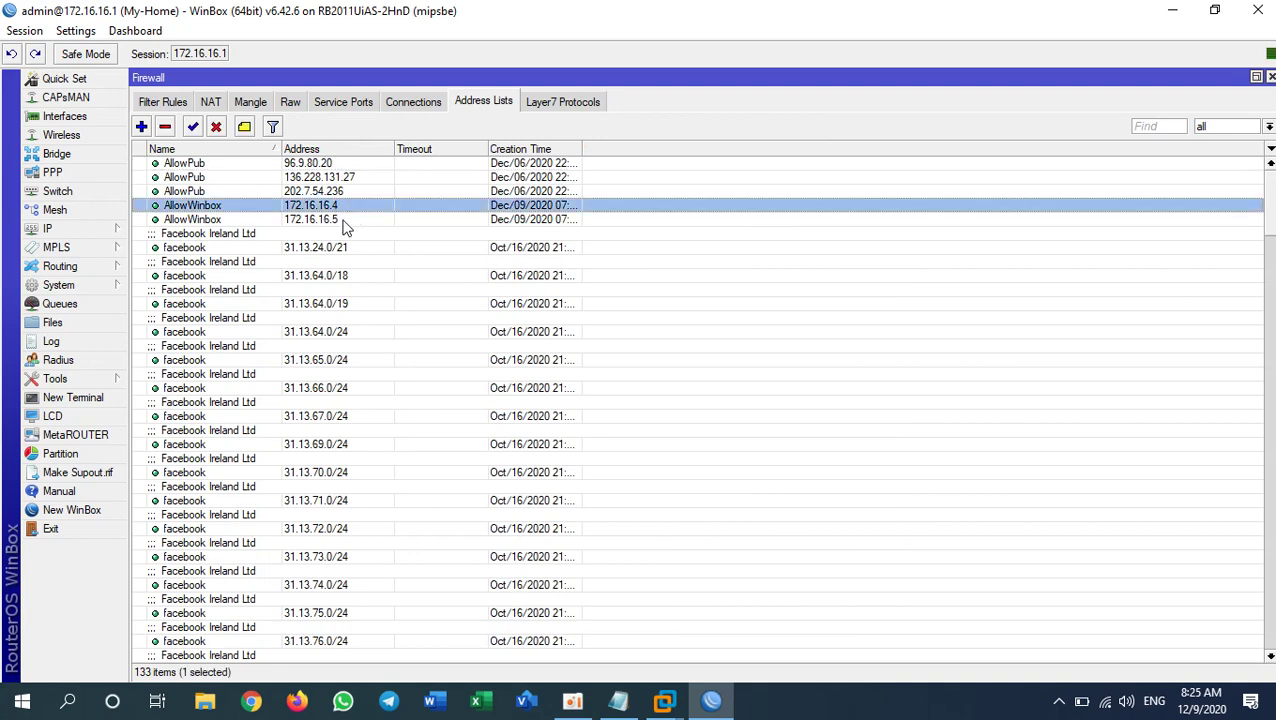
left_click(340, 220)
Step: Run ipconfig on the host to confirm it holds 172.16.16.4, then return to the VM
key("super+r")
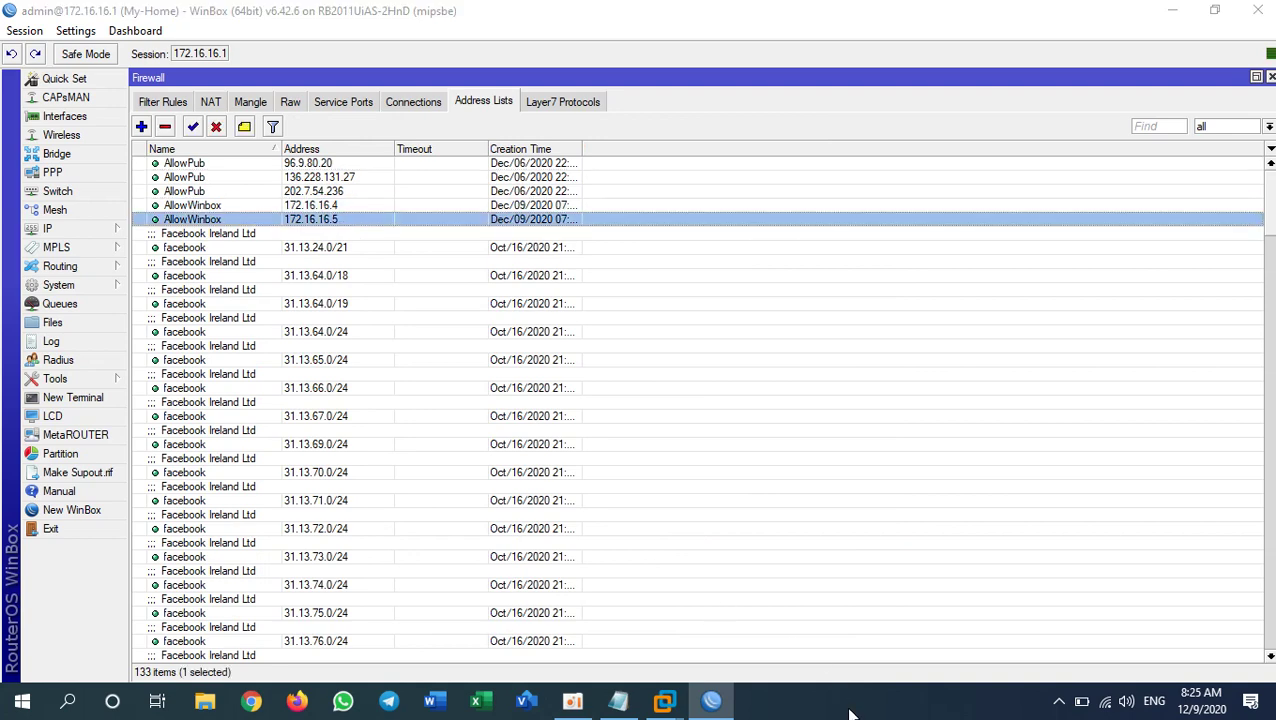
type("cmd")
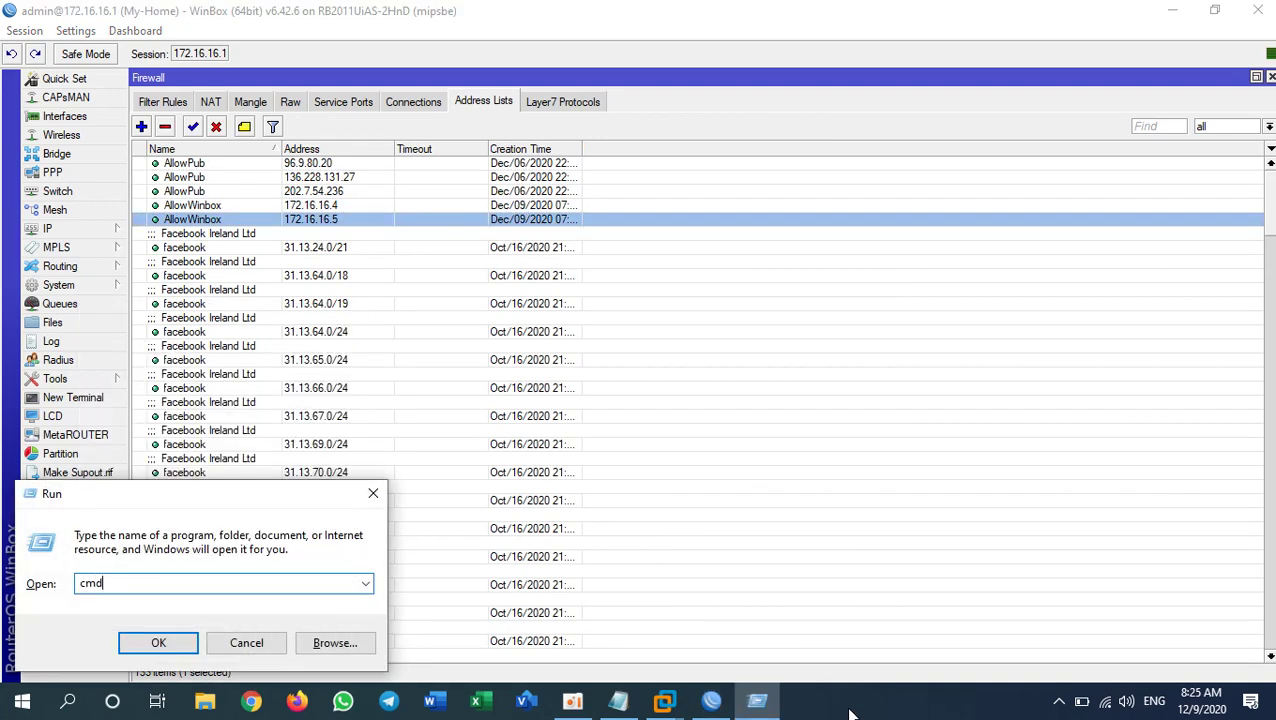
key("Return")
type("ipconfig")
key("Return")
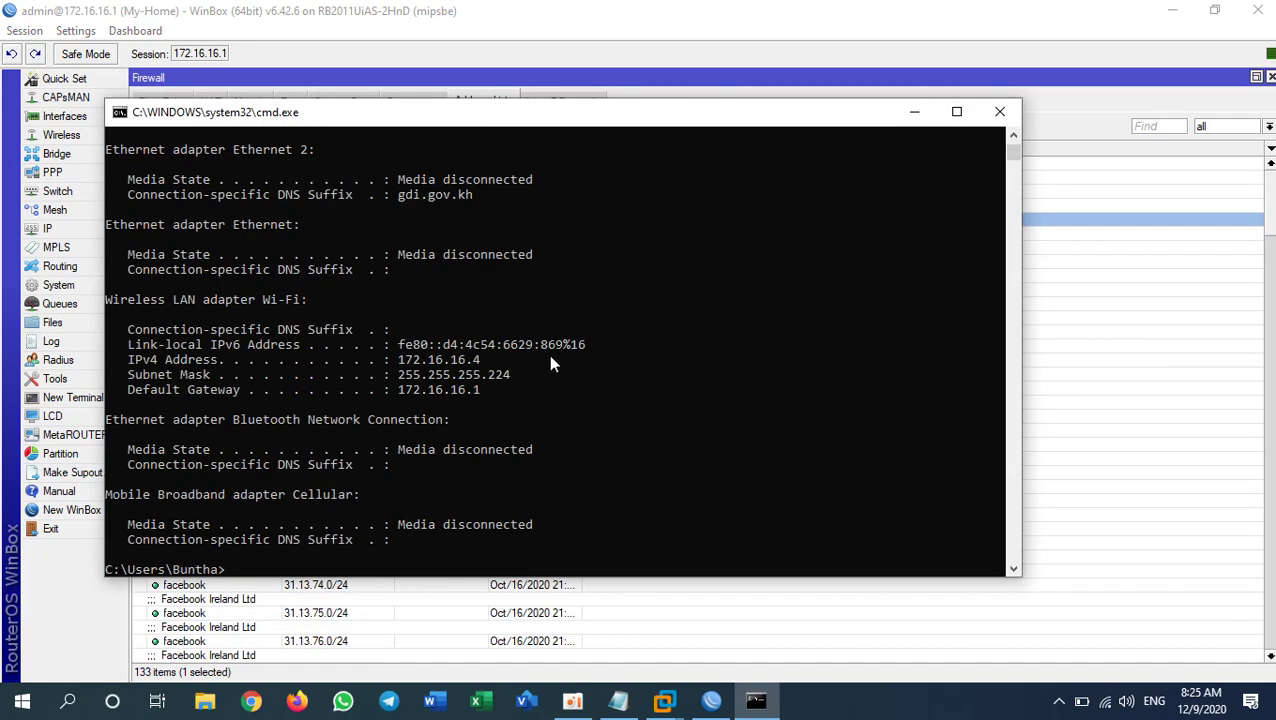
left_click(476, 360)
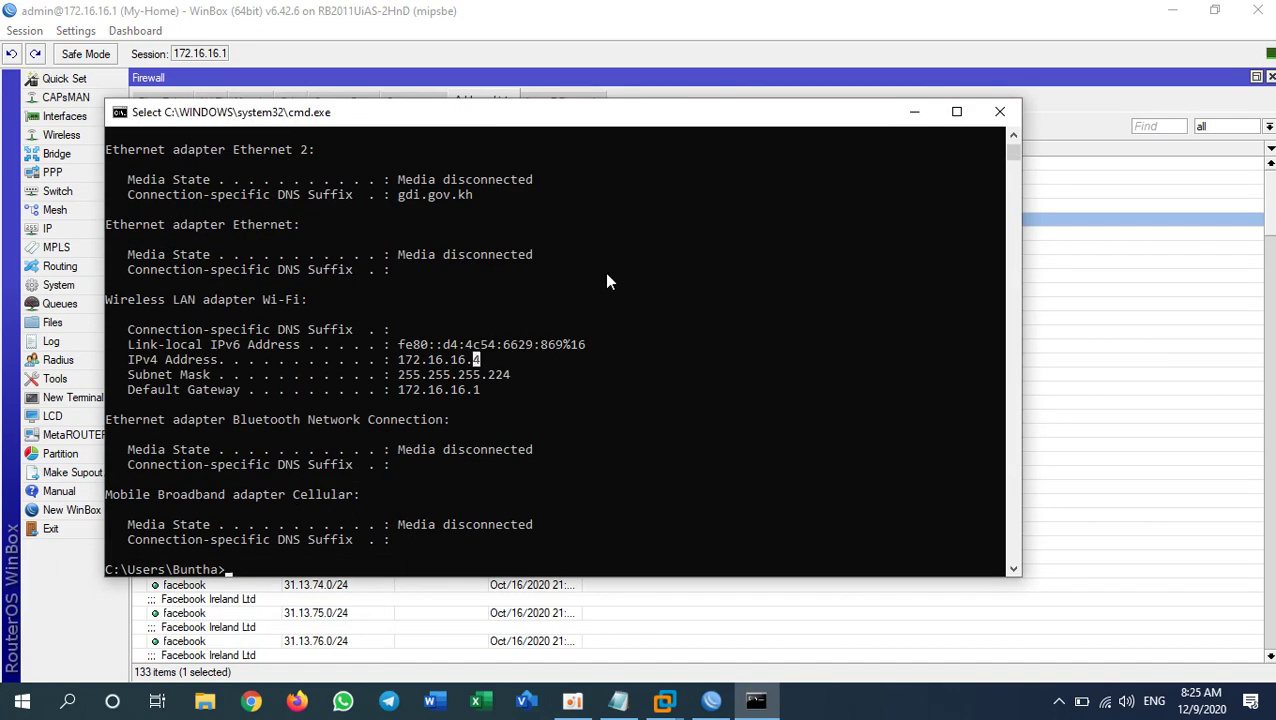
left_click(914, 111)
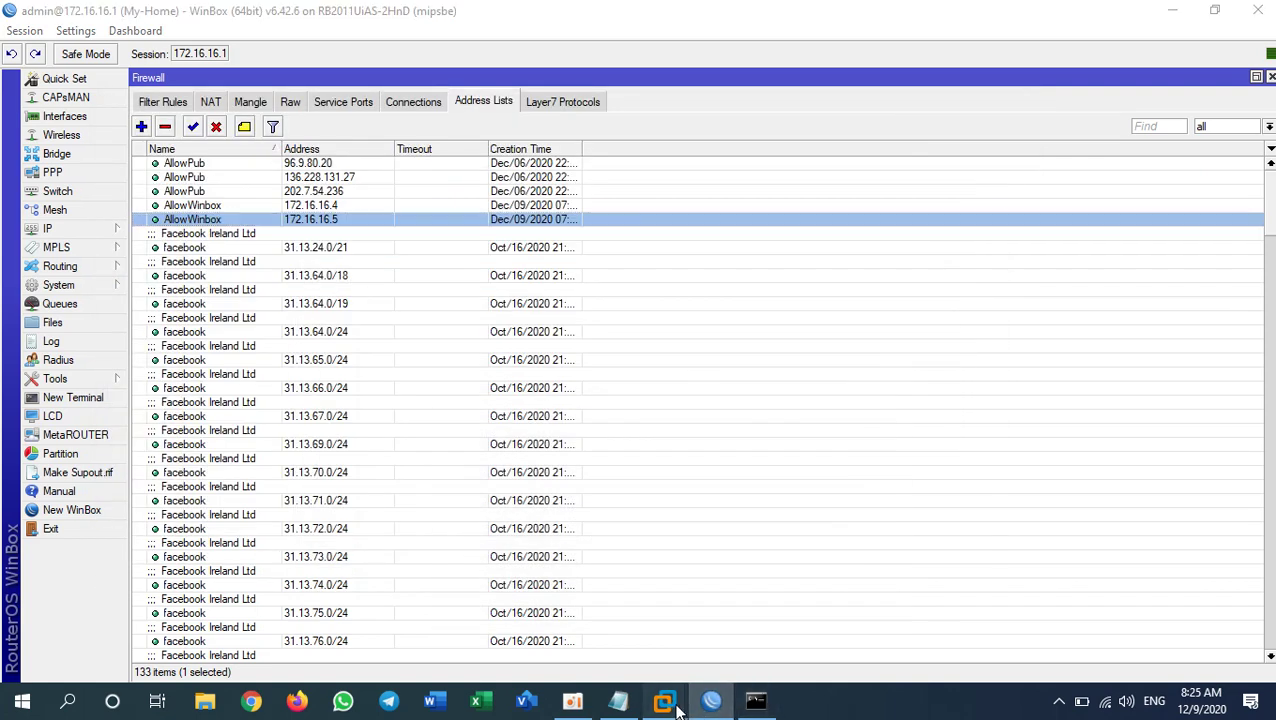
mouse_move(664, 700)
left_click(769, 556)
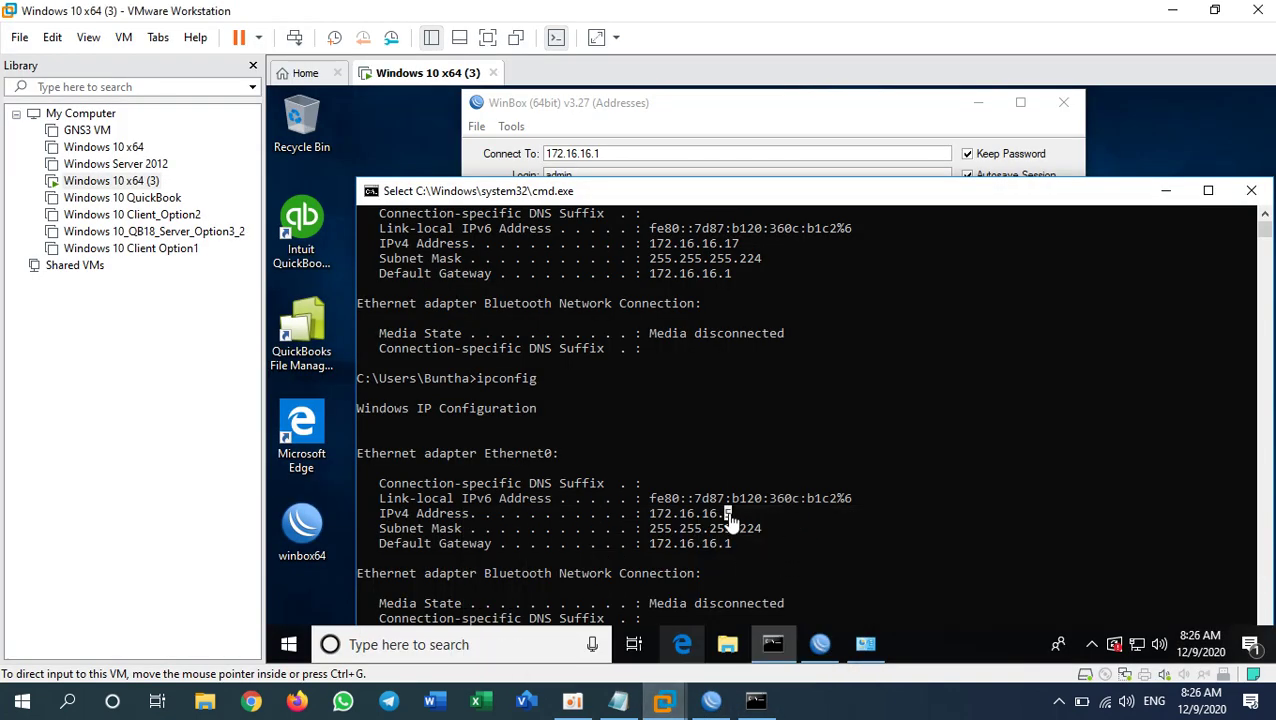
Step: Log in to the router at 172.16.16.1 from the VM's WinBox, then minimize the session
left_click(1165, 190)
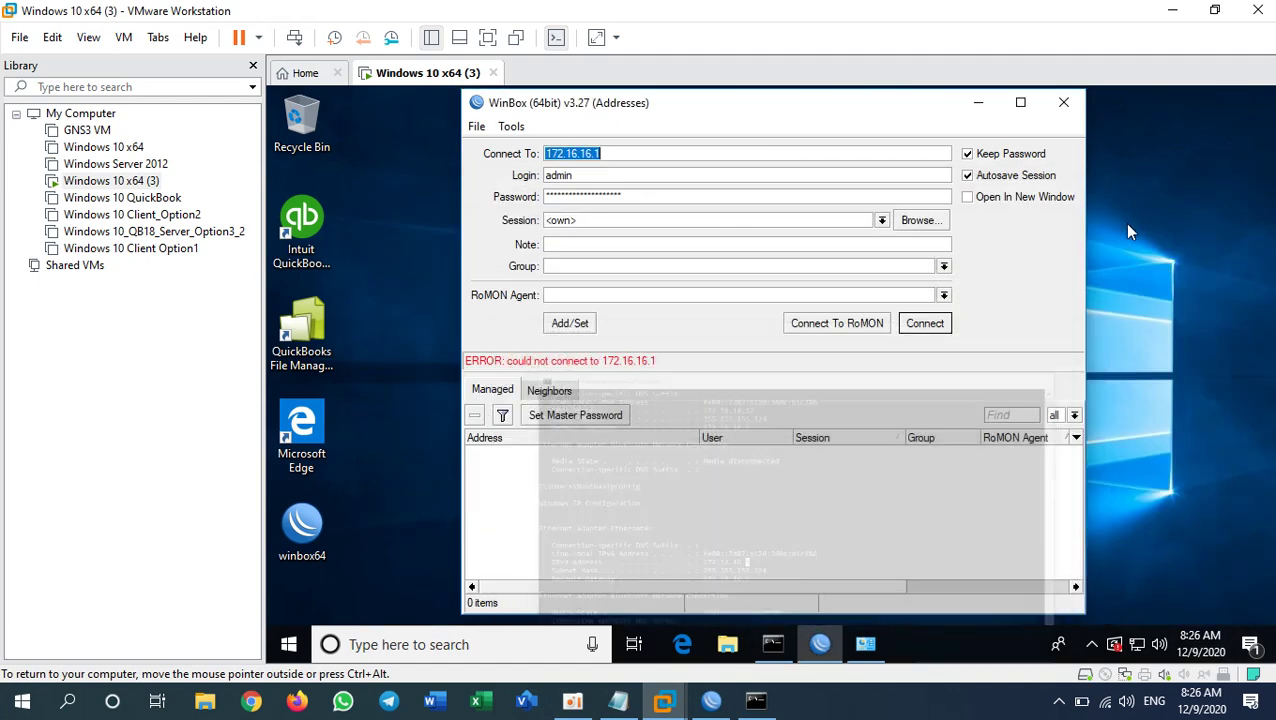
left_click(928, 326)
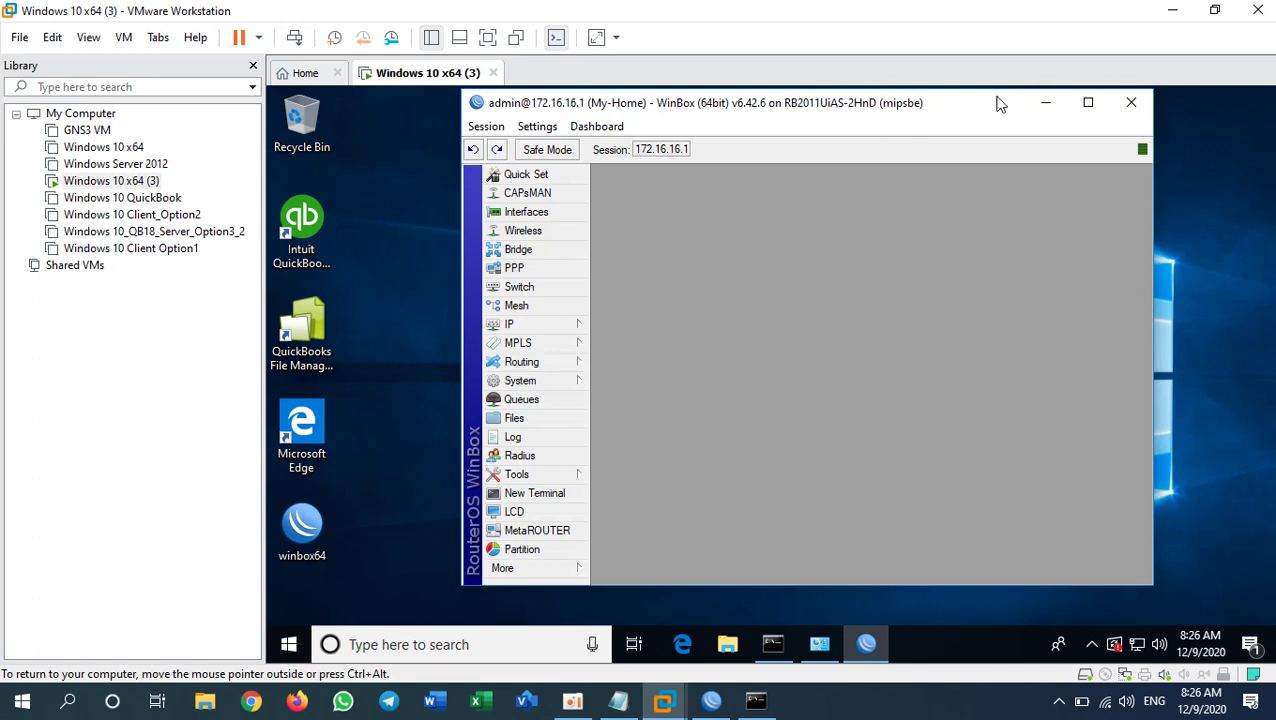
left_click(1045, 103)
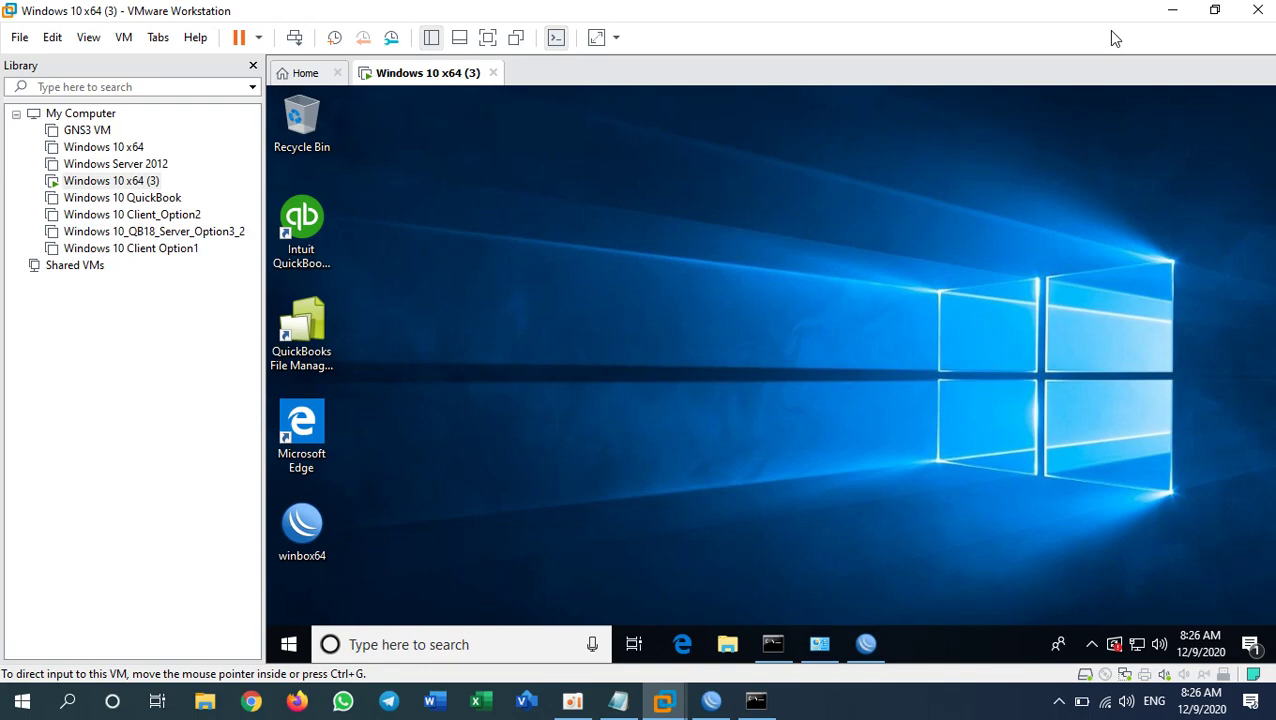
Step: Close the host's Firewall window and WinBox session to 172.16.16.1
left_click(1171, 10)
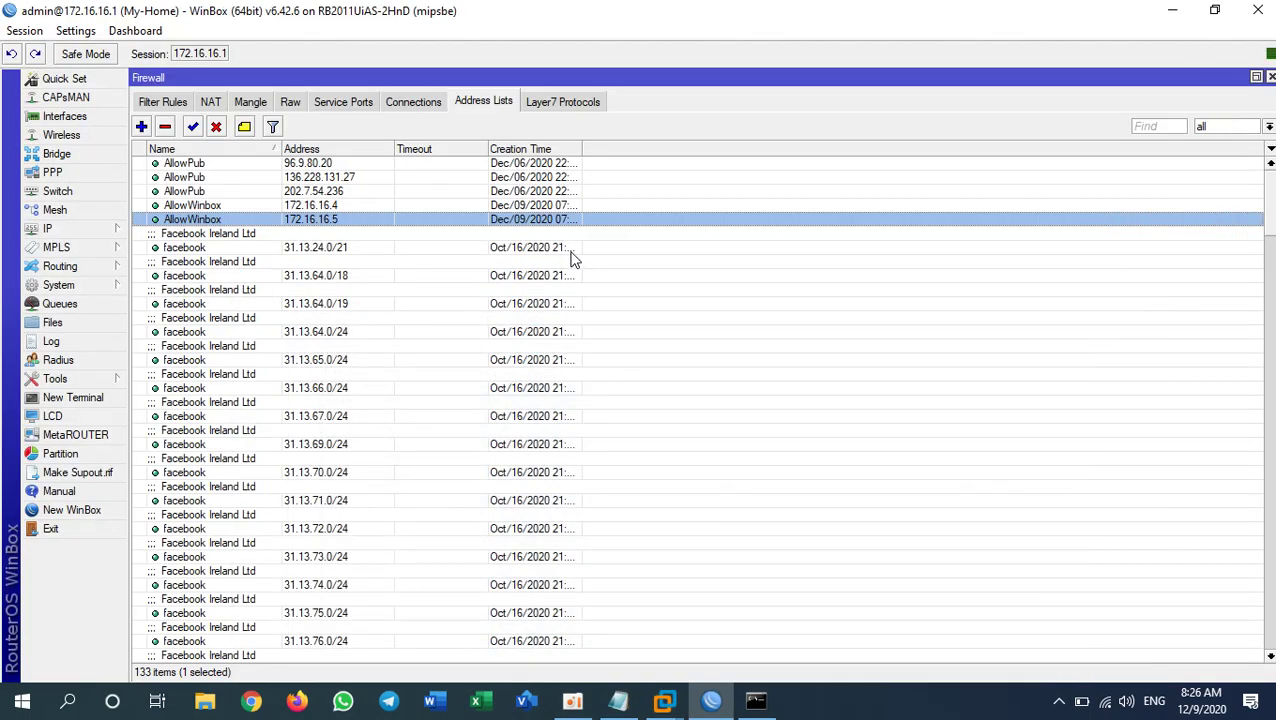
scroll(566, 258, "down", 4)
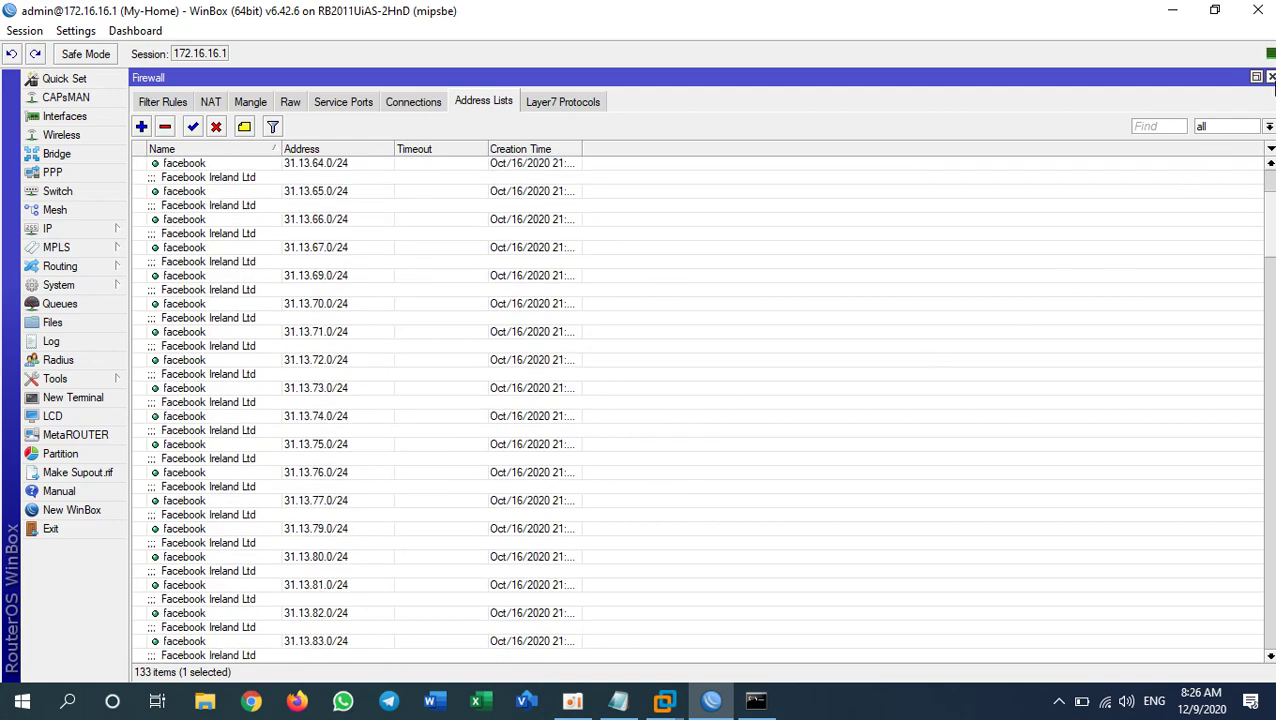
left_click(1270, 77)
left_click(1253, 20)
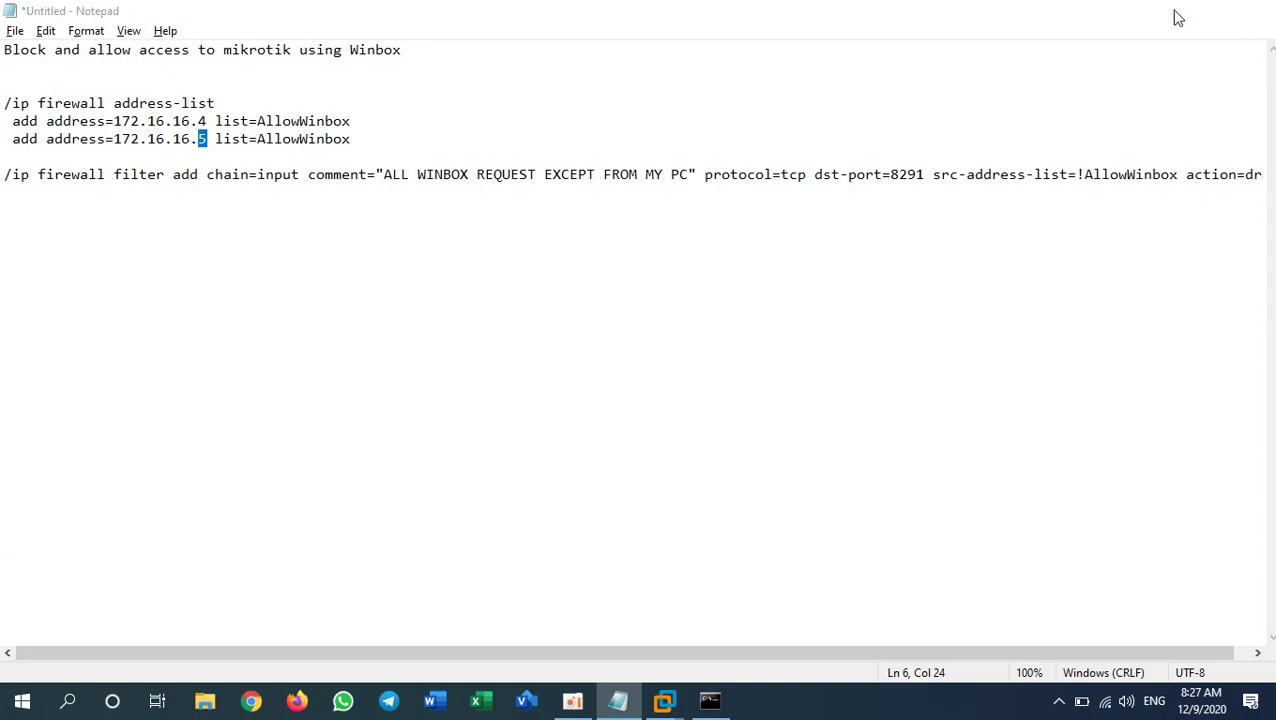
Step: Minimize Notepad and refresh the host desktop
left_click(1173, 14)
right_click(606, 307)
left_click(660, 353)
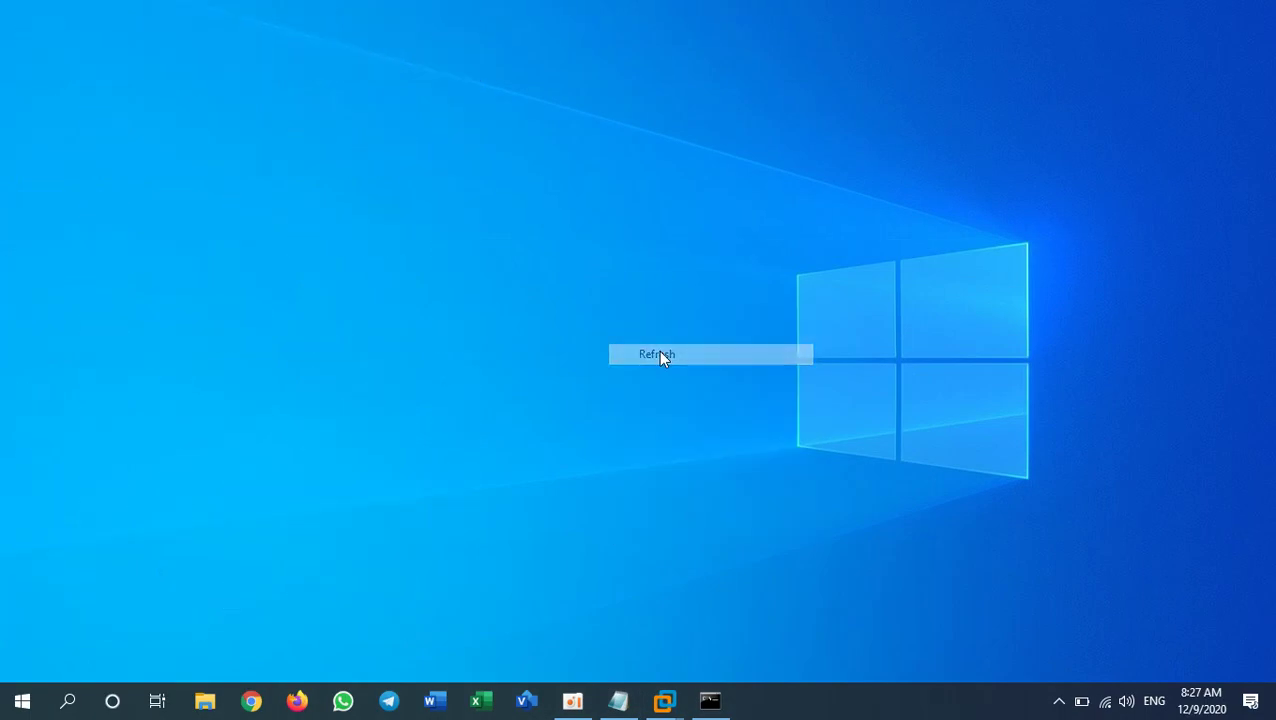